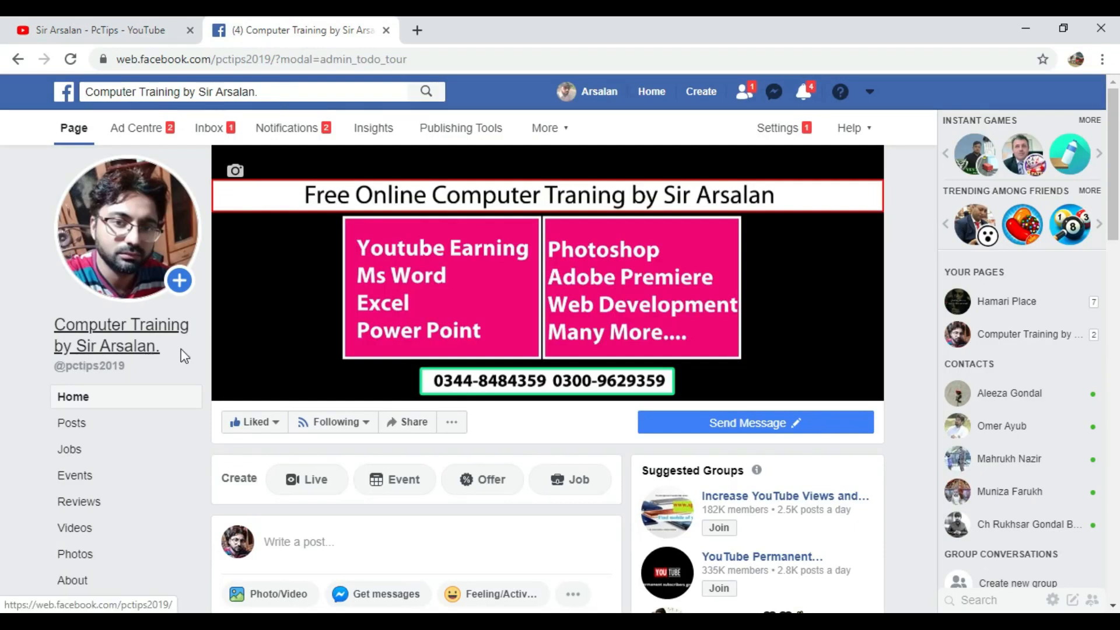
Switch from the browser to the File No 1 document in Word and look through its text
left_click(1030, 23)
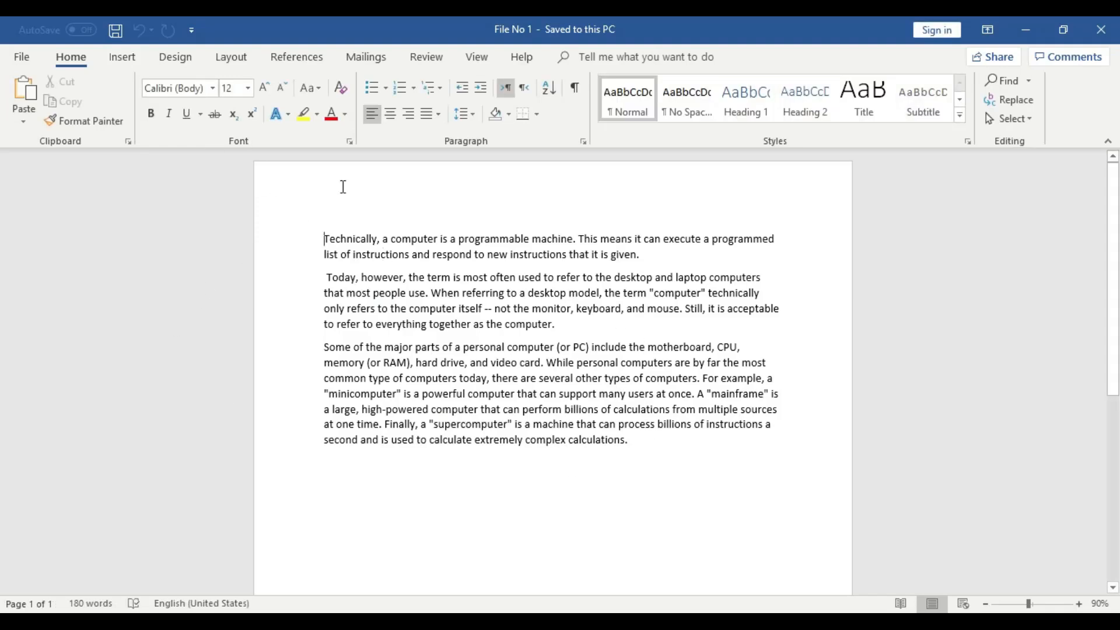
scroll(745, 476, "down", 10)
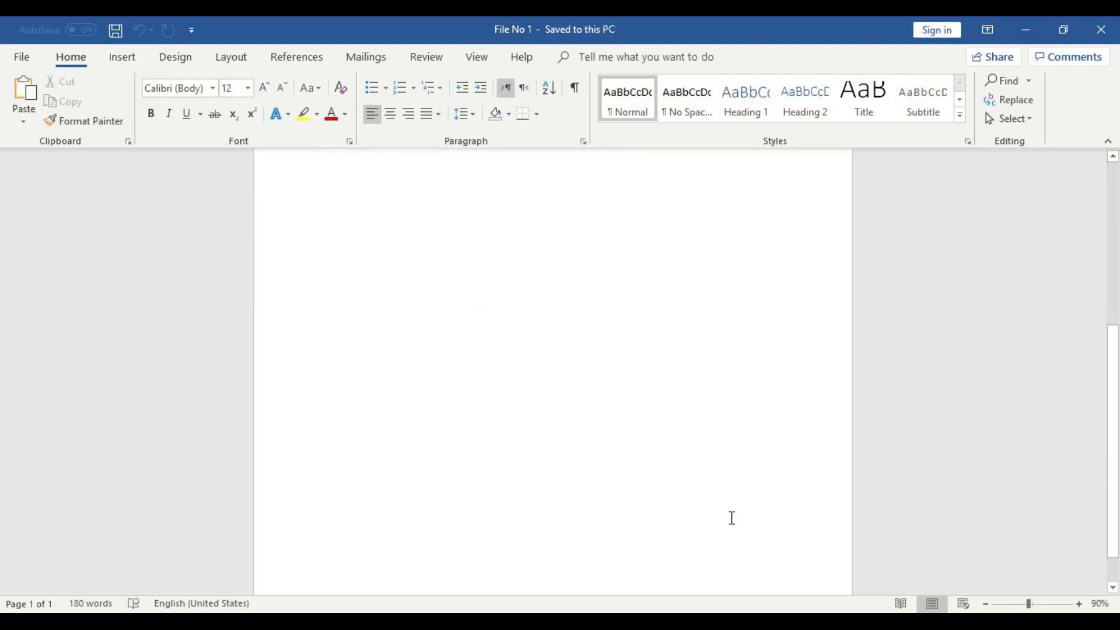
scroll(441, 438, "up", 10)
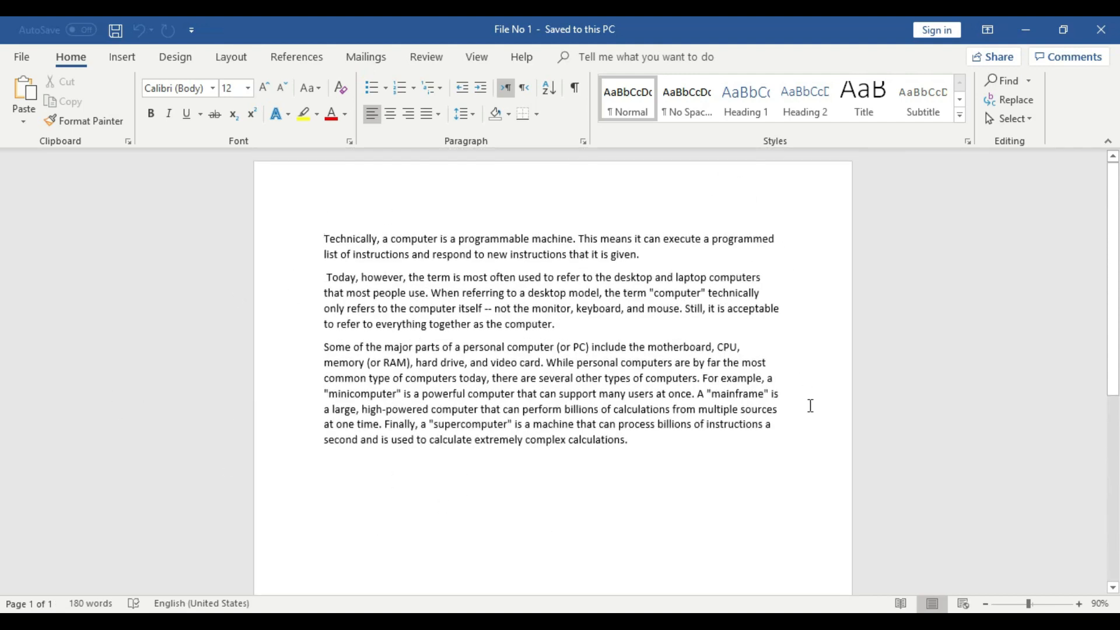
scroll(807, 402, "down", 10)
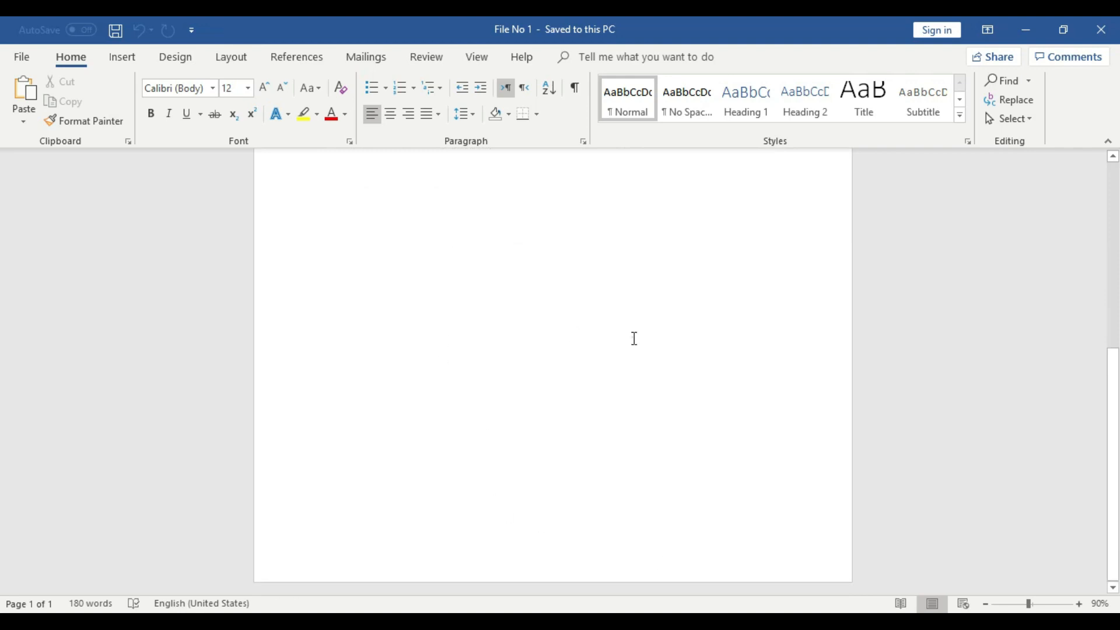
scroll(634, 338, "up", 3)
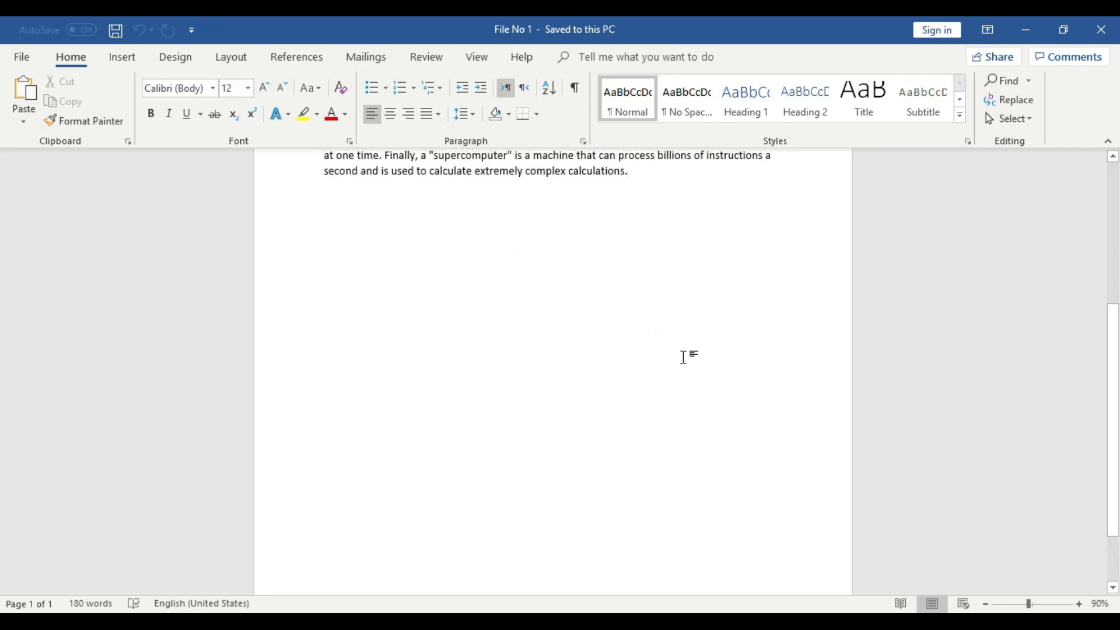
scroll(684, 357, "up", 5)
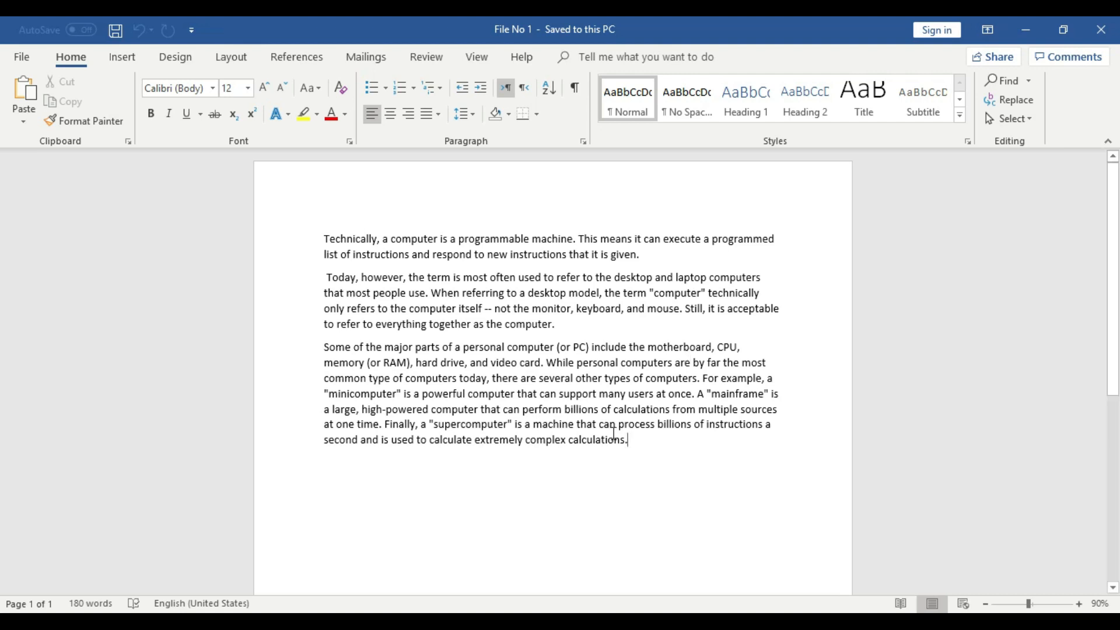
left_click(646, 444)
left_click_drag(324, 239, 613, 449)
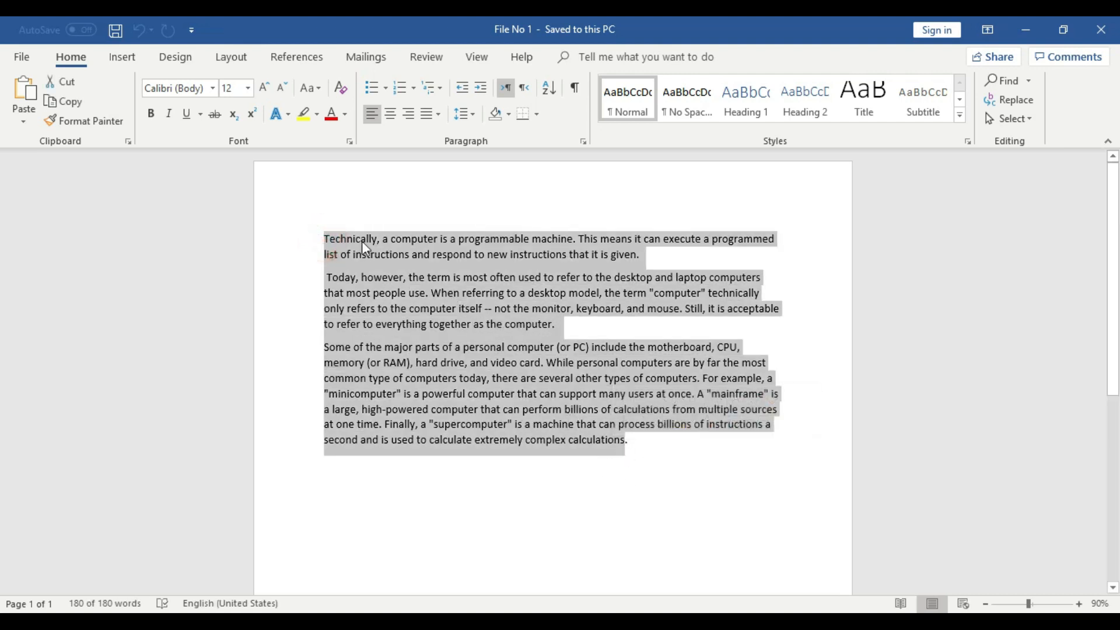
left_click(626, 407)
Insert four blank lines above the first paragraph, which begins "Technically, a computer"
left_click(324, 239)
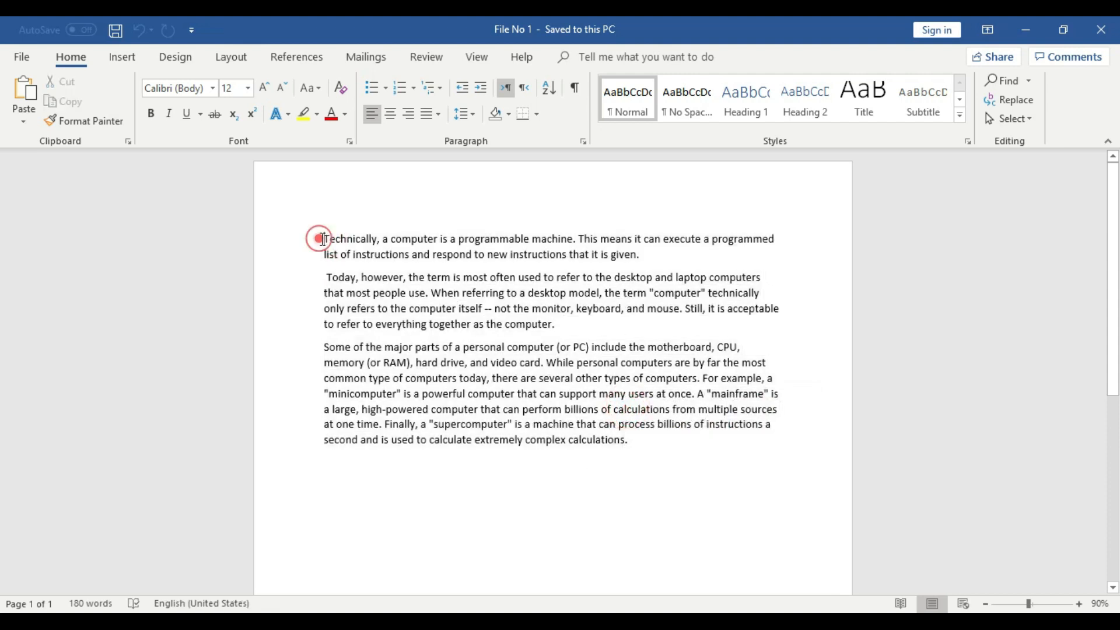
key("Return")
key("Return")
key("Return")
key("Return")
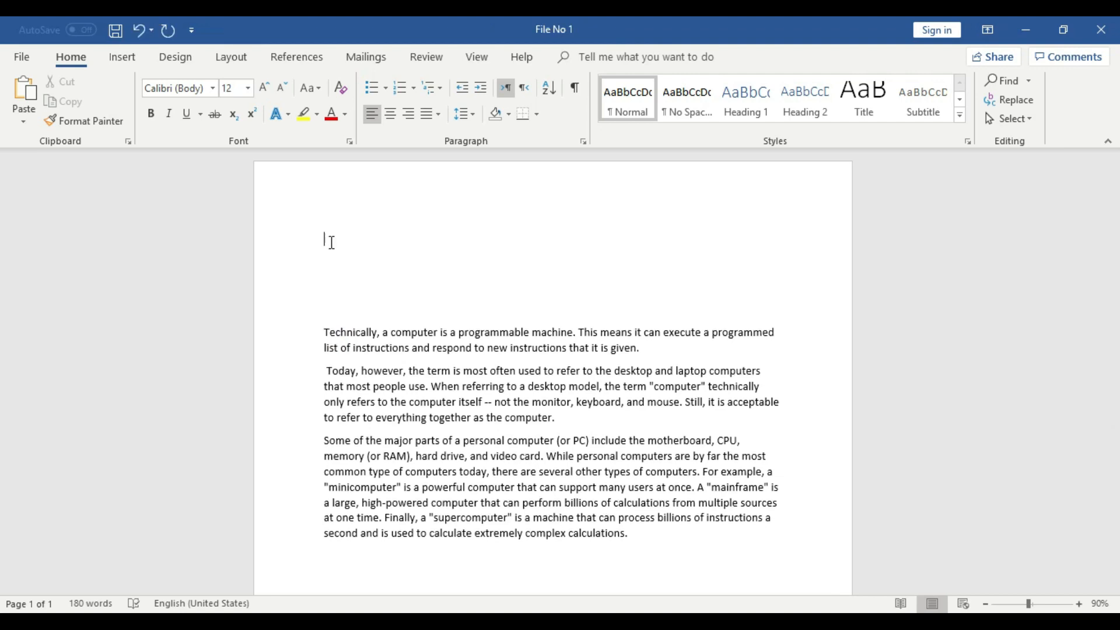
Write "What is Computer: Computer is an Electronic Machine." on the first line, correcting the spelling of "Electronic"
type("What is Computer: Computer is an Elctro")
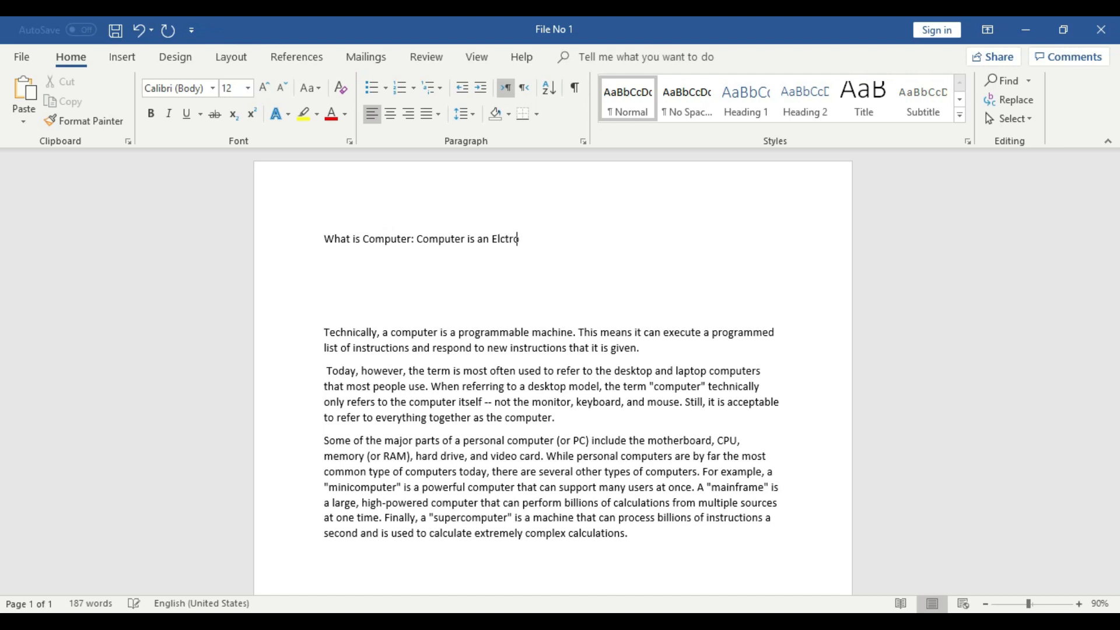
type("Machine.")
right_click(514, 239)
left_click(597, 269)
left_click(600, 244)
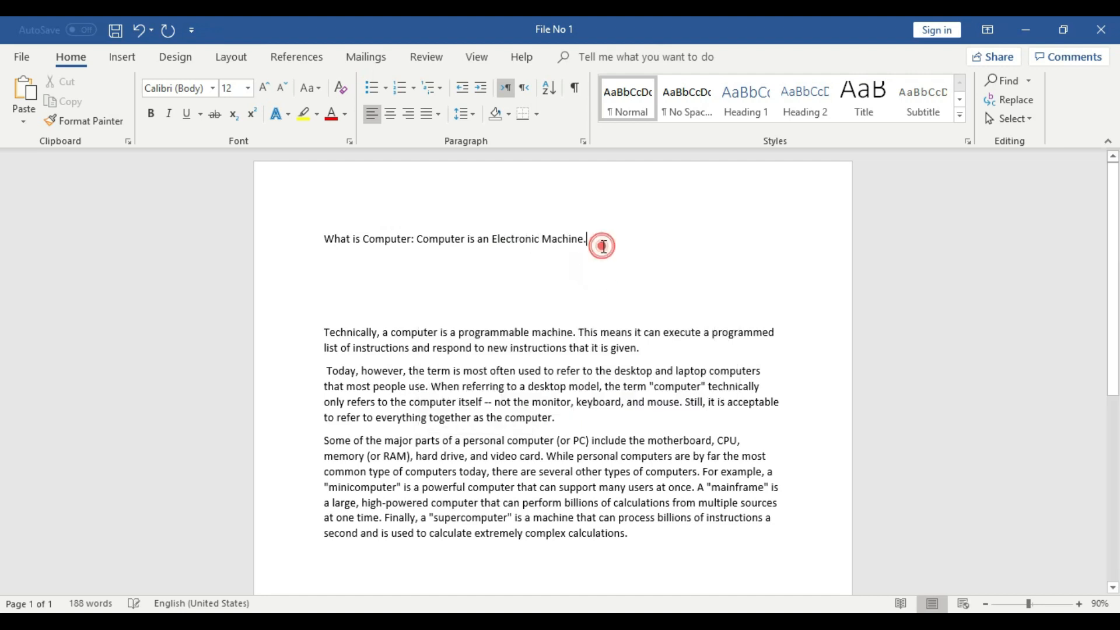
Delete the blank lines between the new first line and the paragraph beginning "Technically"
left_click(411, 312)
key("BackSpace")
key("BackSpace")
key("BackSpace")
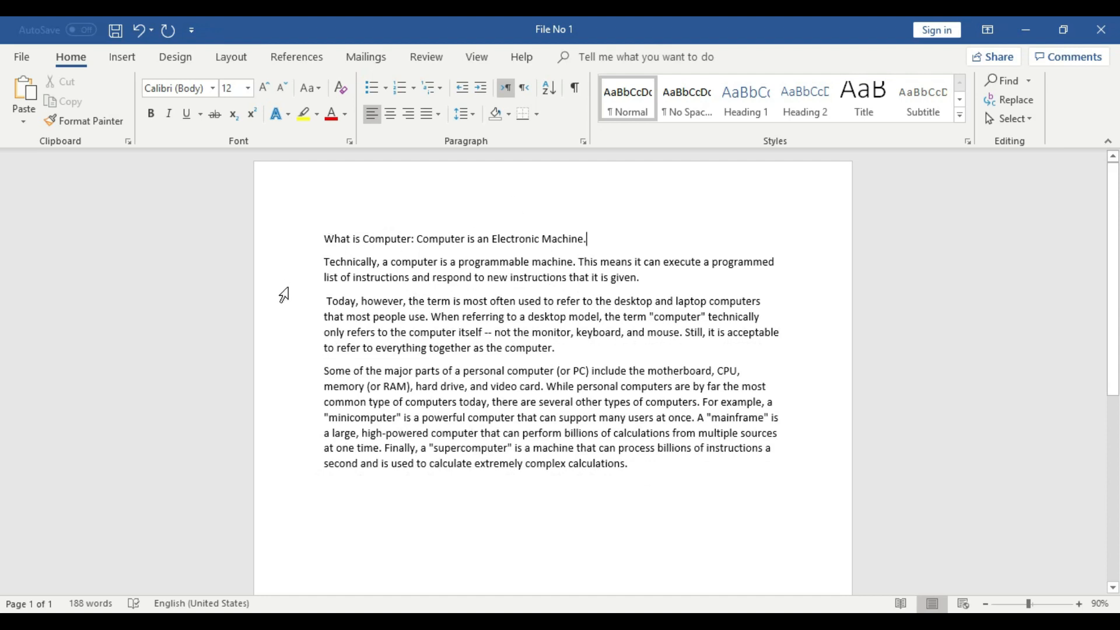
Remove the leading space before "Today" at the start of its paragraph
left_click(328, 302)
left_click(325, 301)
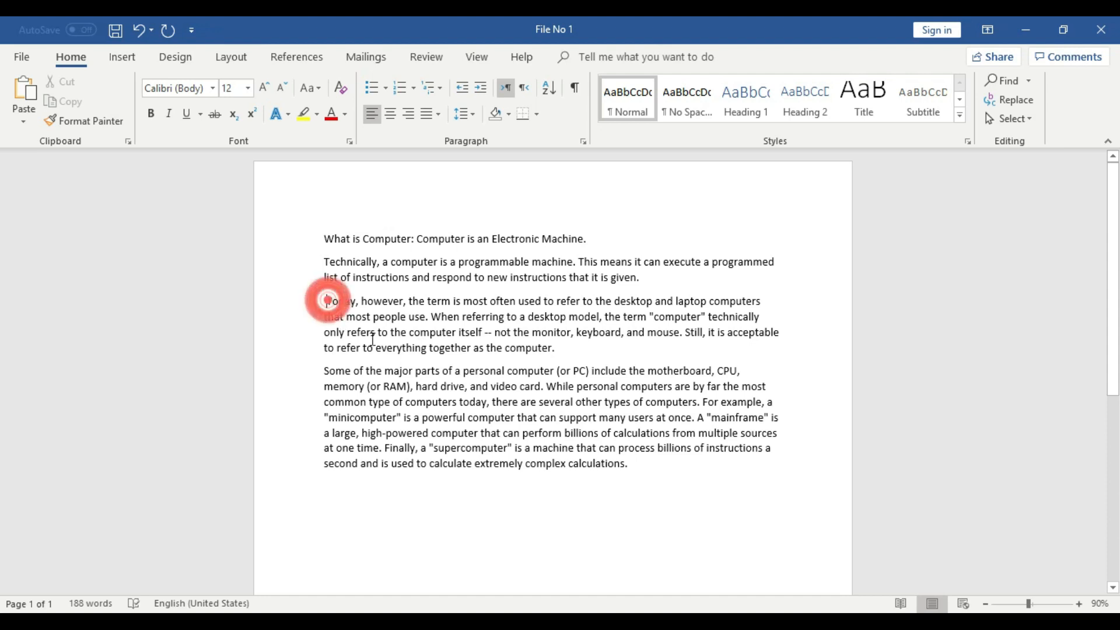
key("Delete")
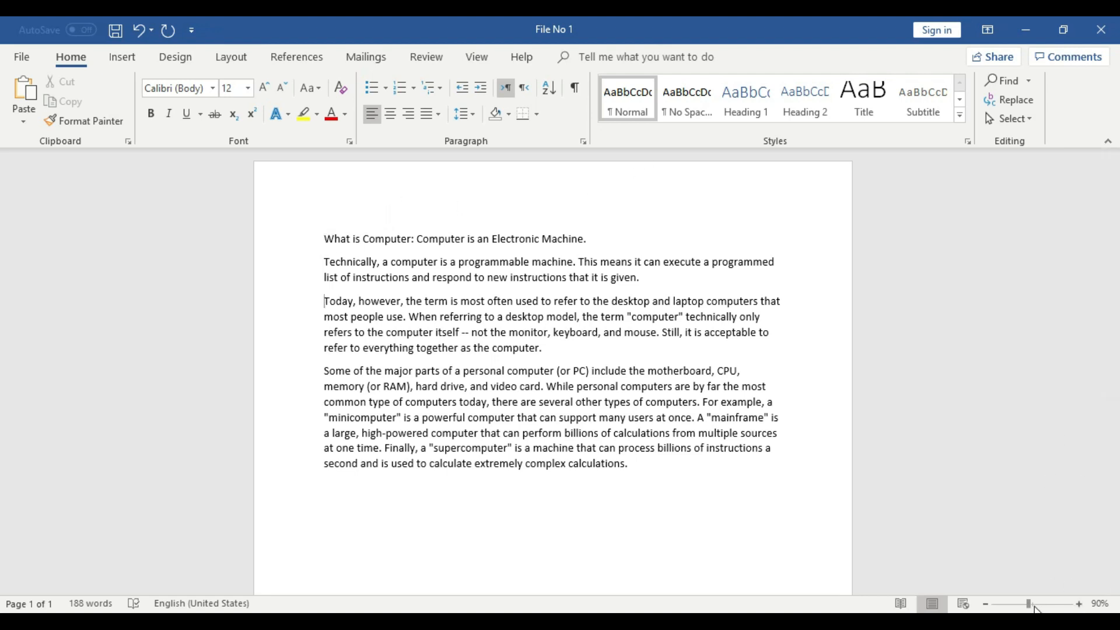
Set the document's zoom level to 140%
left_click(1079, 604)
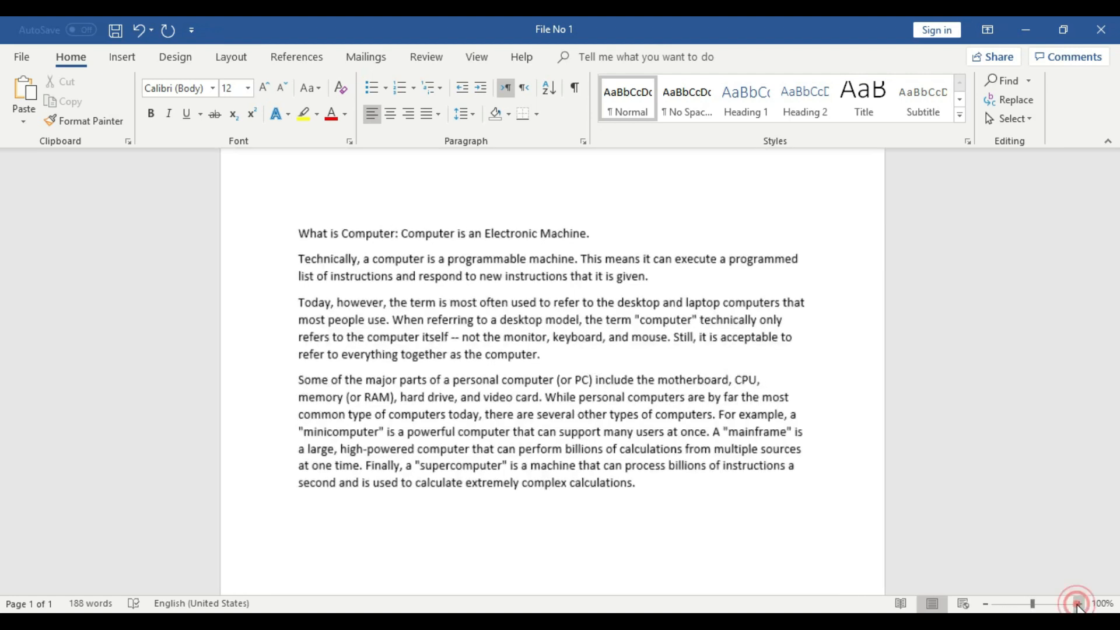
left_click(1078, 604)
left_click(1078, 604)
left_click(1078, 604)
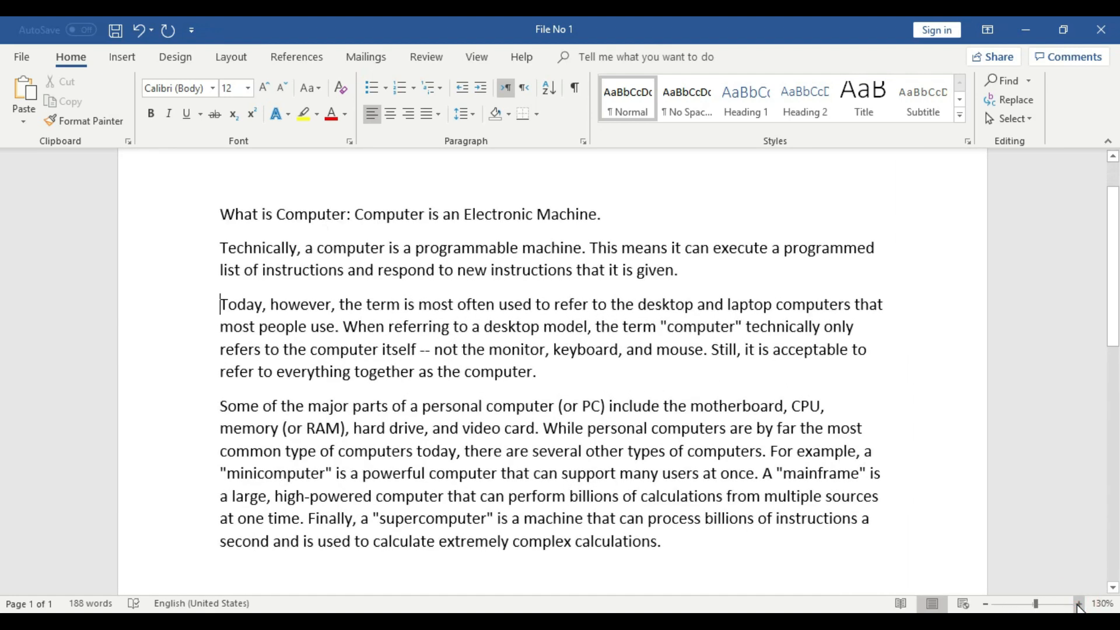
left_click(1078, 605)
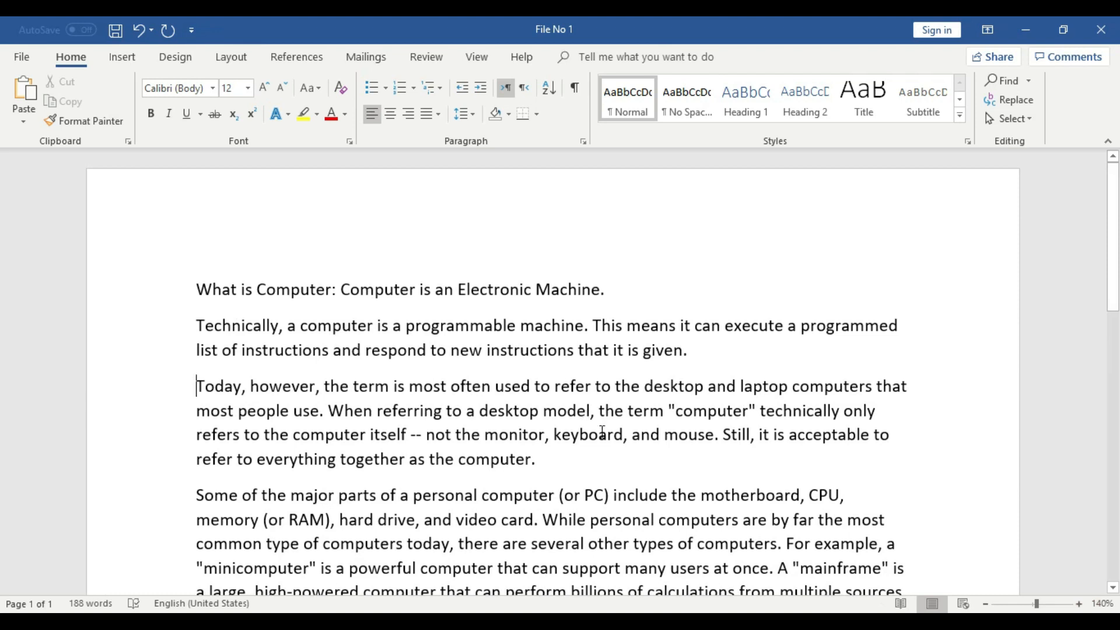
Select the whole paragraph beginning "Technically, a computer is a programmable machine"
left_click_drag(197, 325, 686, 350)
left_click(690, 350)
left_click_drag(197, 326, 731, 340)
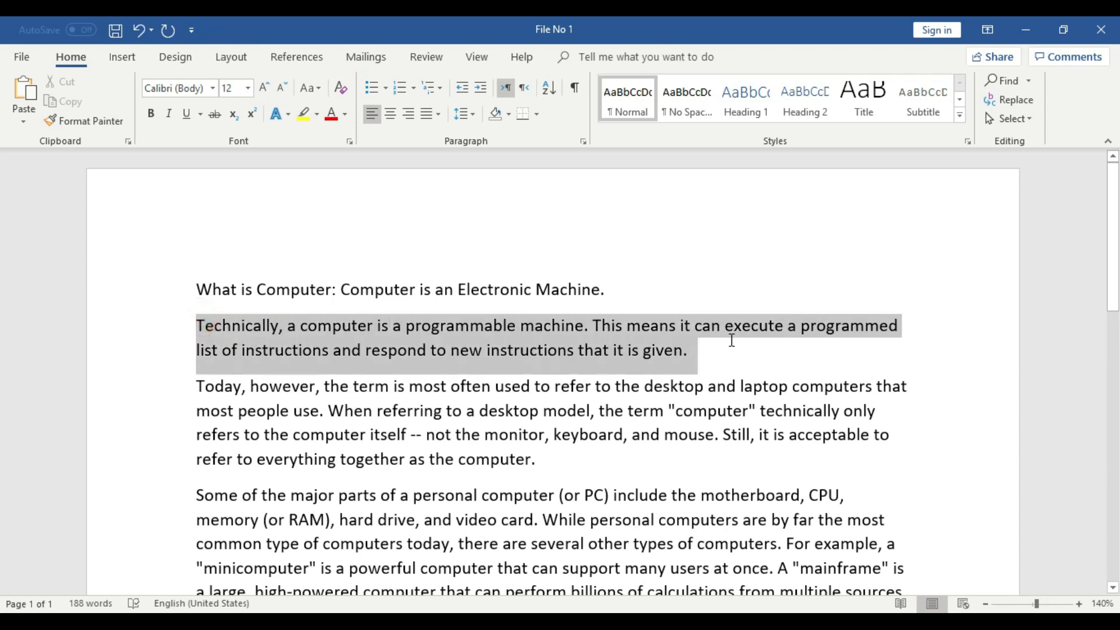
left_click(643, 351)
left_click_drag(193, 321, 695, 348)
scroll(680, 348, "down", 1)
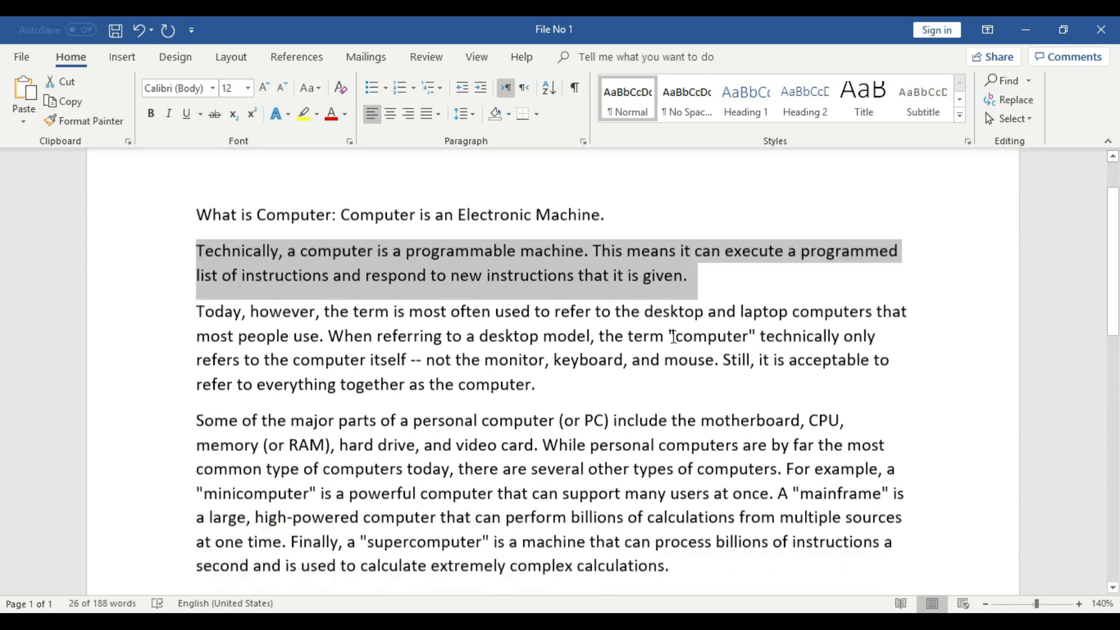
scroll(673, 337, "down", 1)
Insert two blank lines after the paragraph beginning "Today, however"
left_click(561, 352)
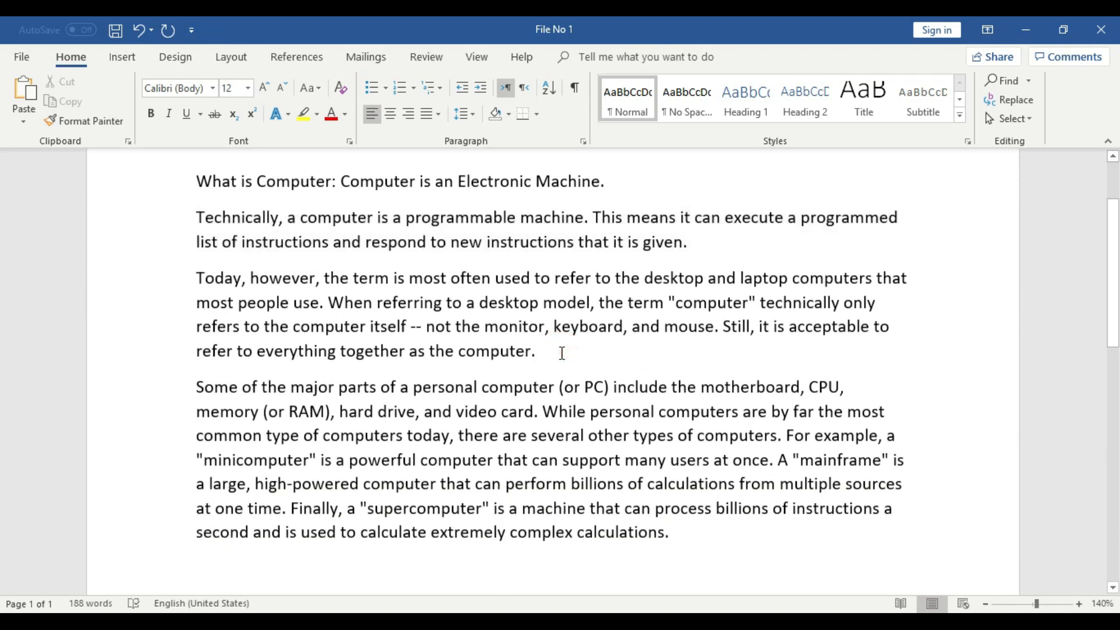
key("Return")
key("Return")
left_click(230, 399)
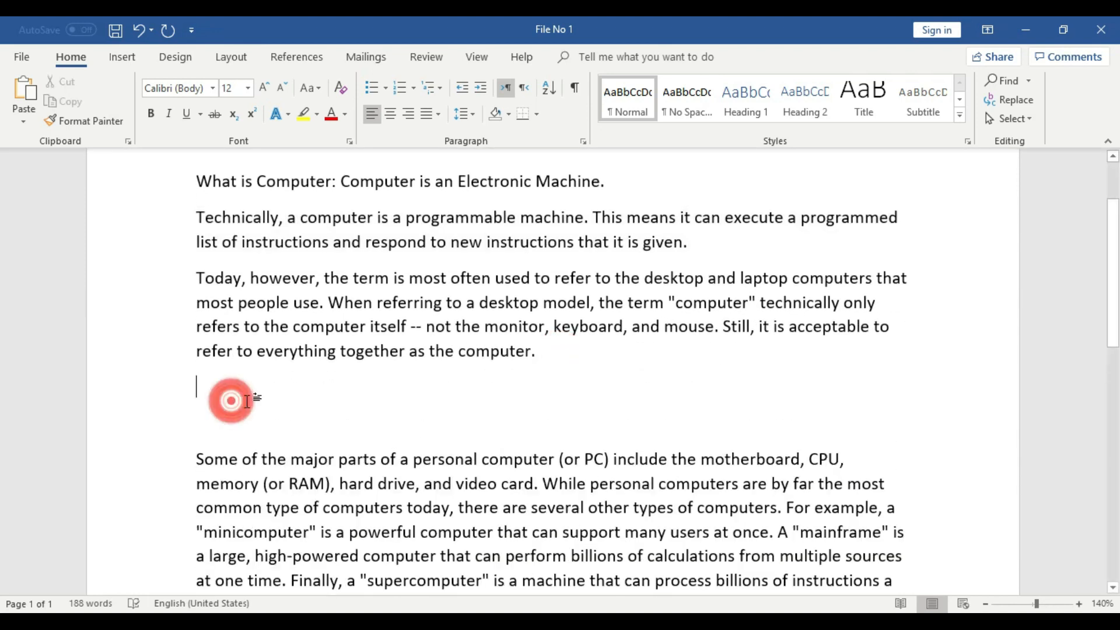
left_click(249, 411)
Select the two-line "Technically" paragraph again and return the cursor to the blank lines after the "Today" paragraph
scroll(362, 412, "up", 3)
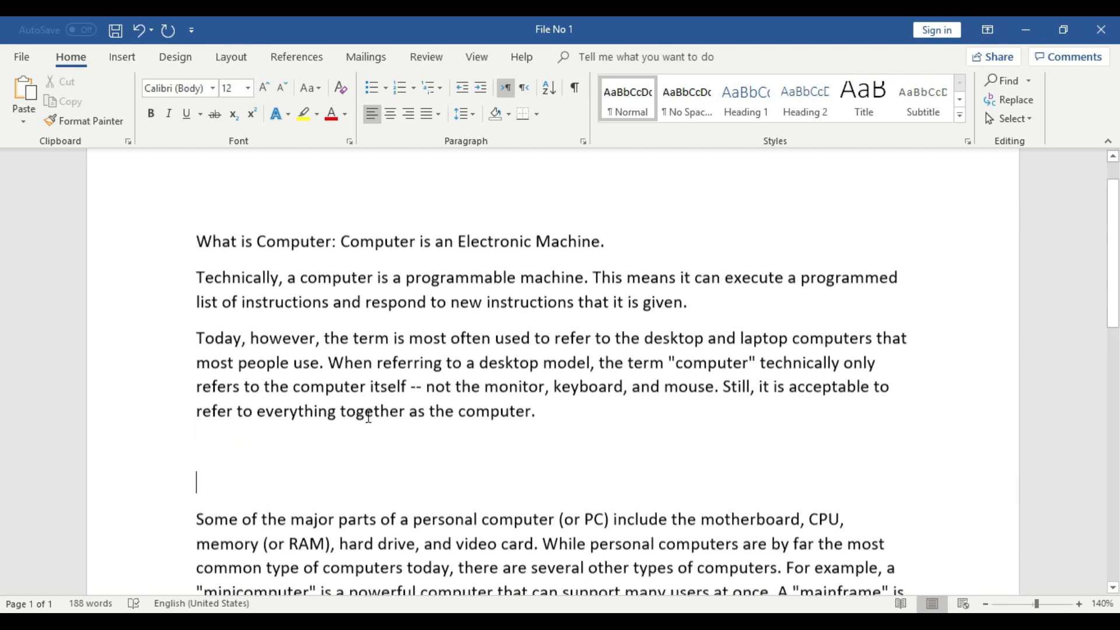
left_click_drag(699, 356, 192, 328)
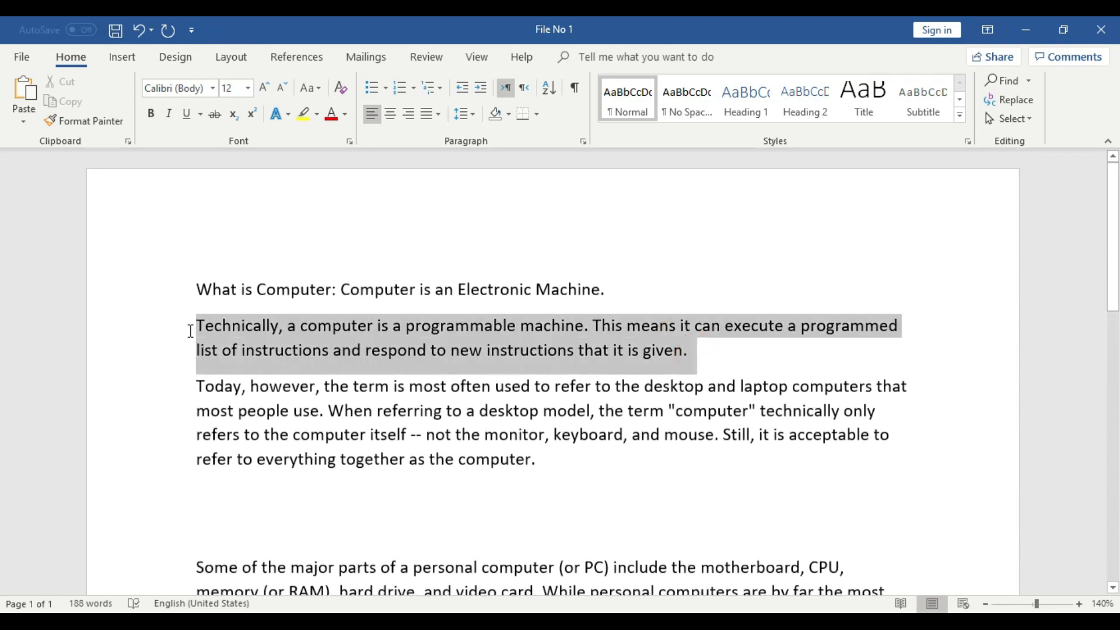
left_click(309, 512)
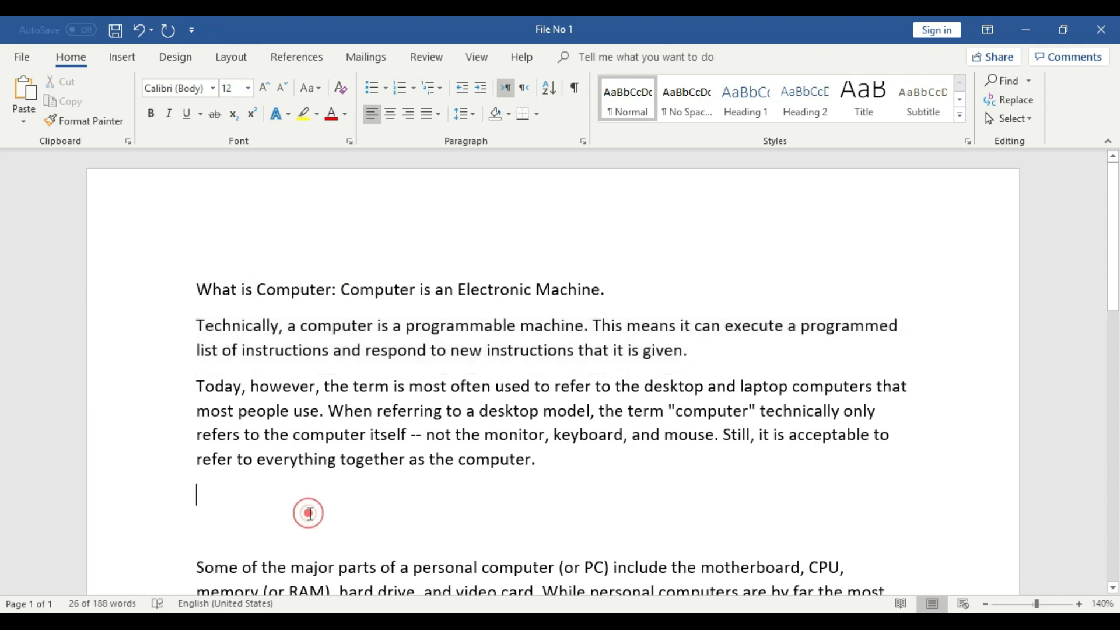
scroll(310, 514, "down", 1)
left_click_drag(705, 295, 185, 260)
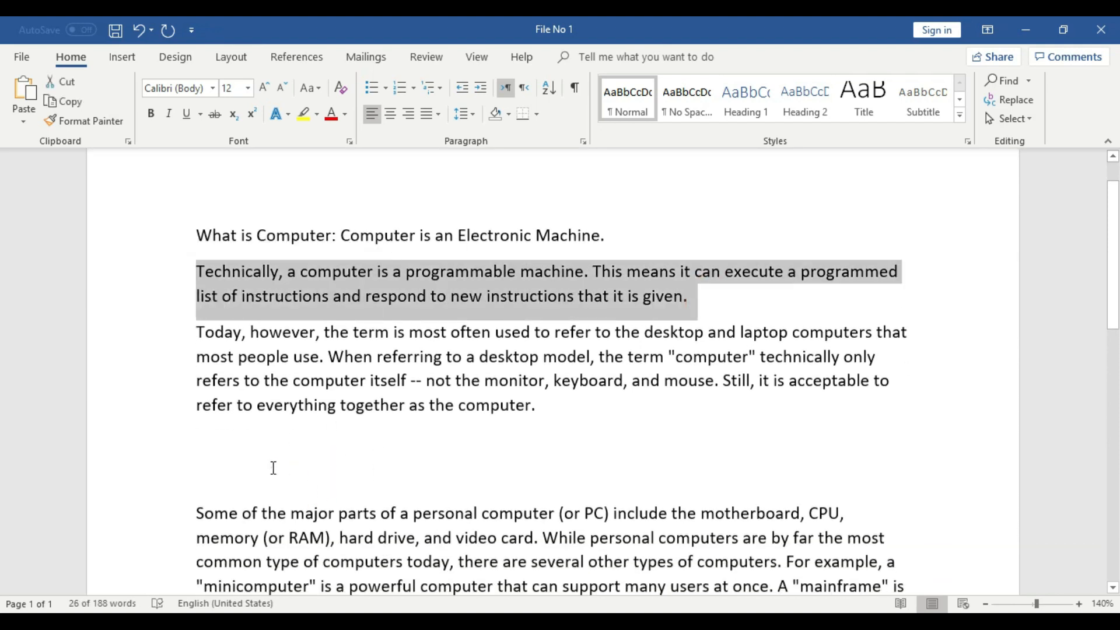
left_click(272, 465)
left_click(266, 453)
Delete the blank lines between the "Today, however" paragraph and the "Some of the major parts" paragraph
scroll(267, 454, "down", 3)
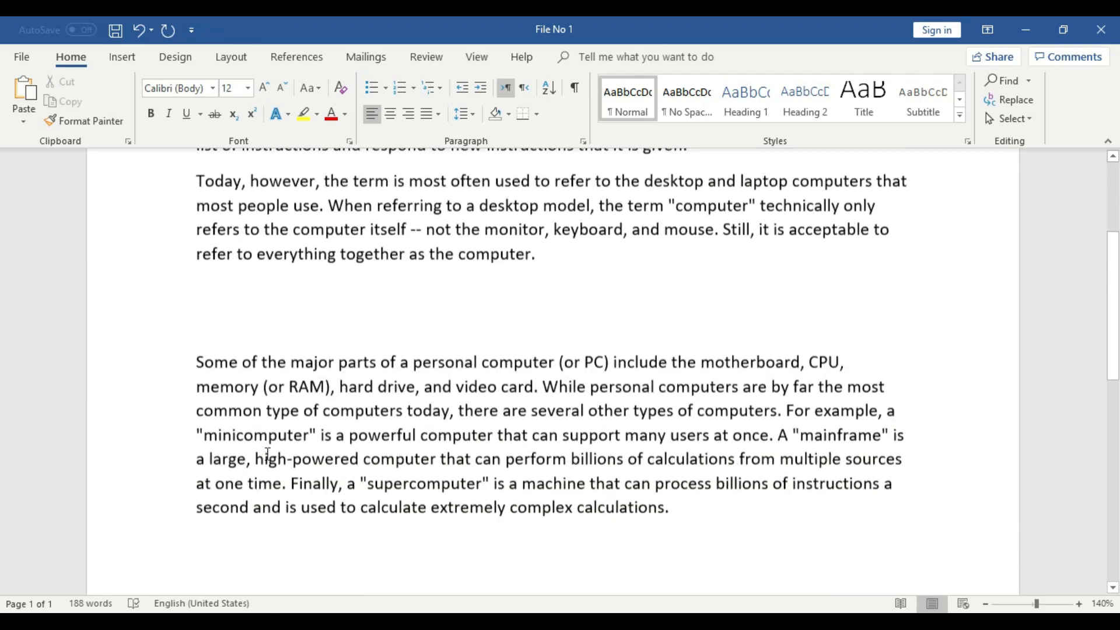
scroll(597, 528, "down", 3)
left_click(681, 335)
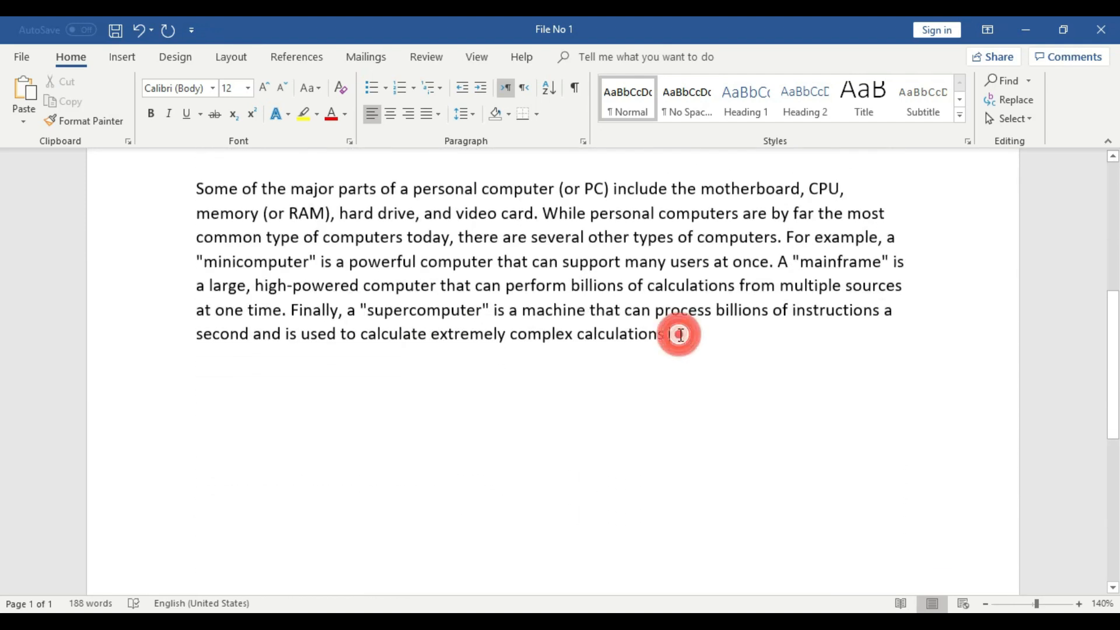
scroll(637, 440, "up", 6)
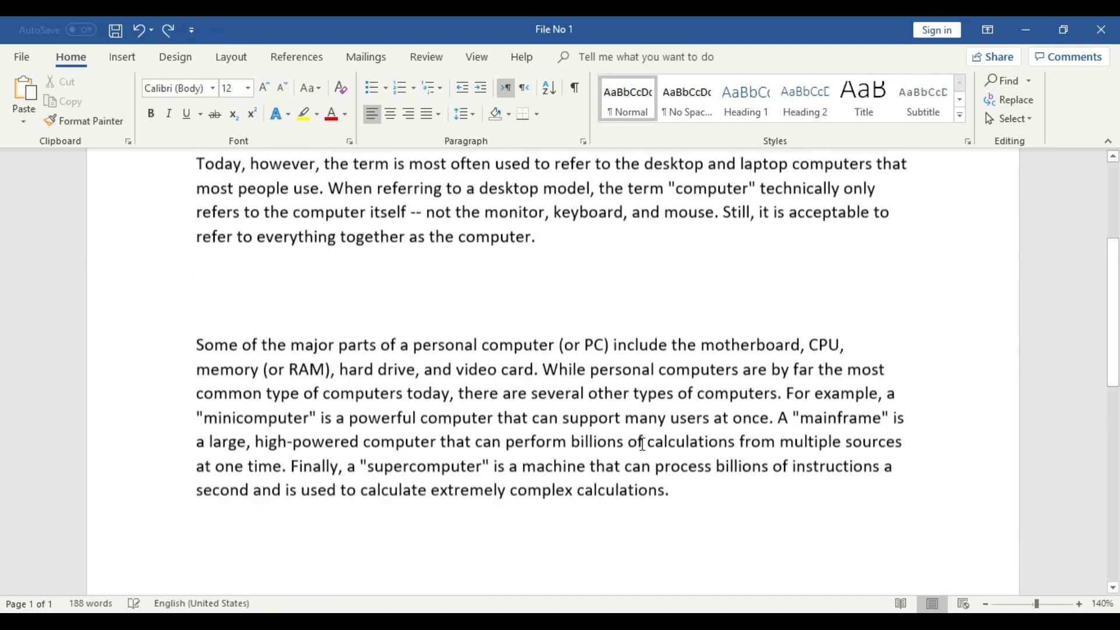
left_click(575, 452)
key("BackSpace")
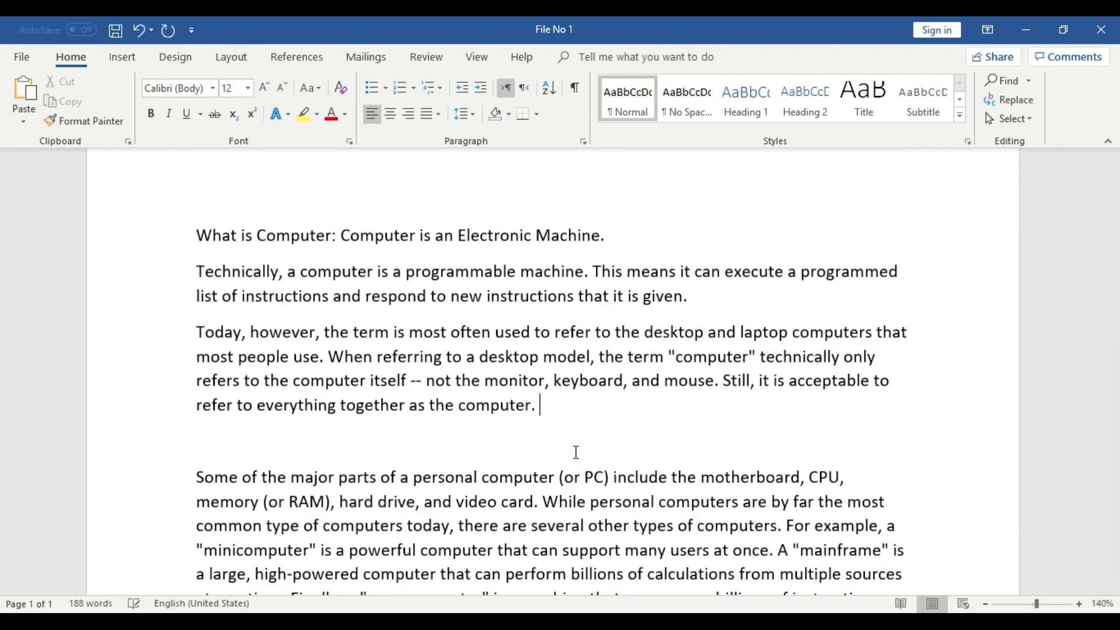
left_click(455, 442)
key("BackSpace")
Preview the document in Web Layout and return it to Print Layout at 100% zoom
scroll(611, 443, "down", 2)
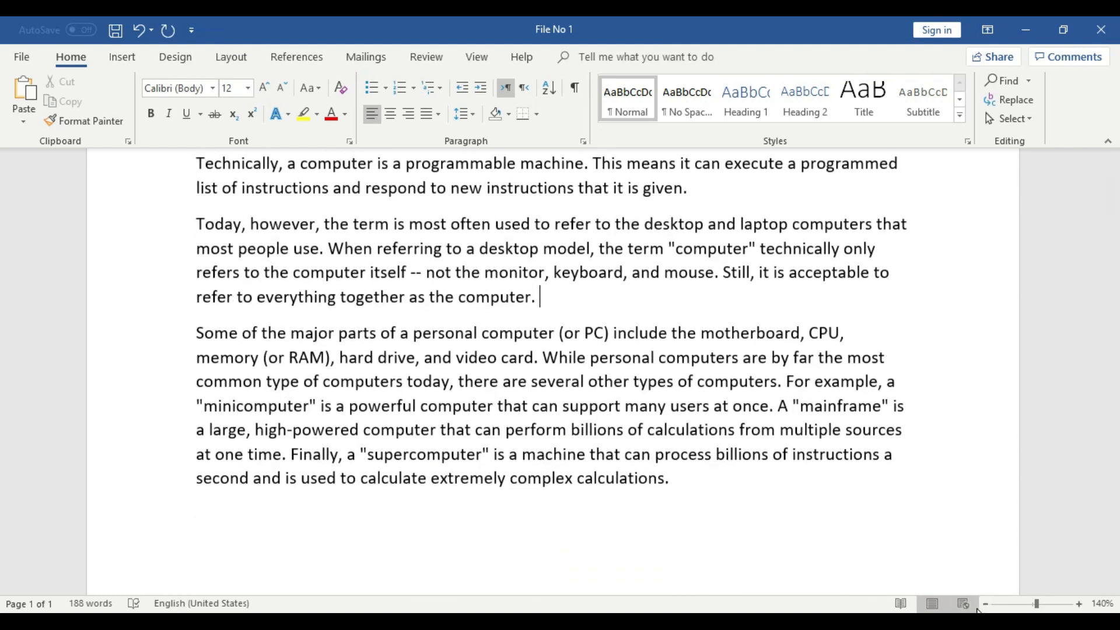
left_click(963, 604)
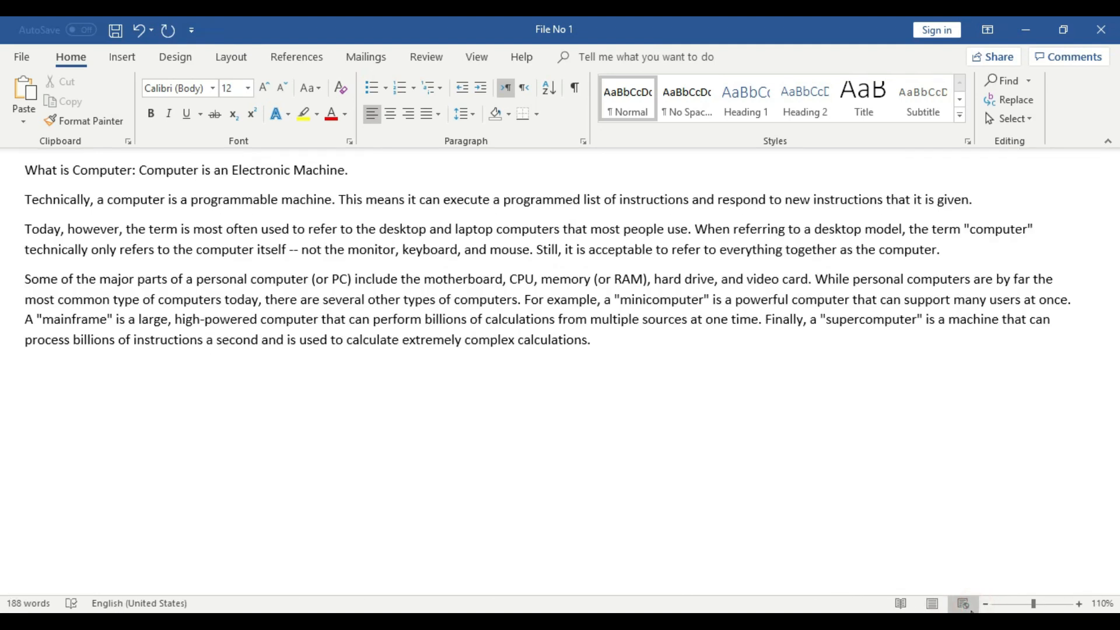
left_click(932, 603)
left_click(985, 603)
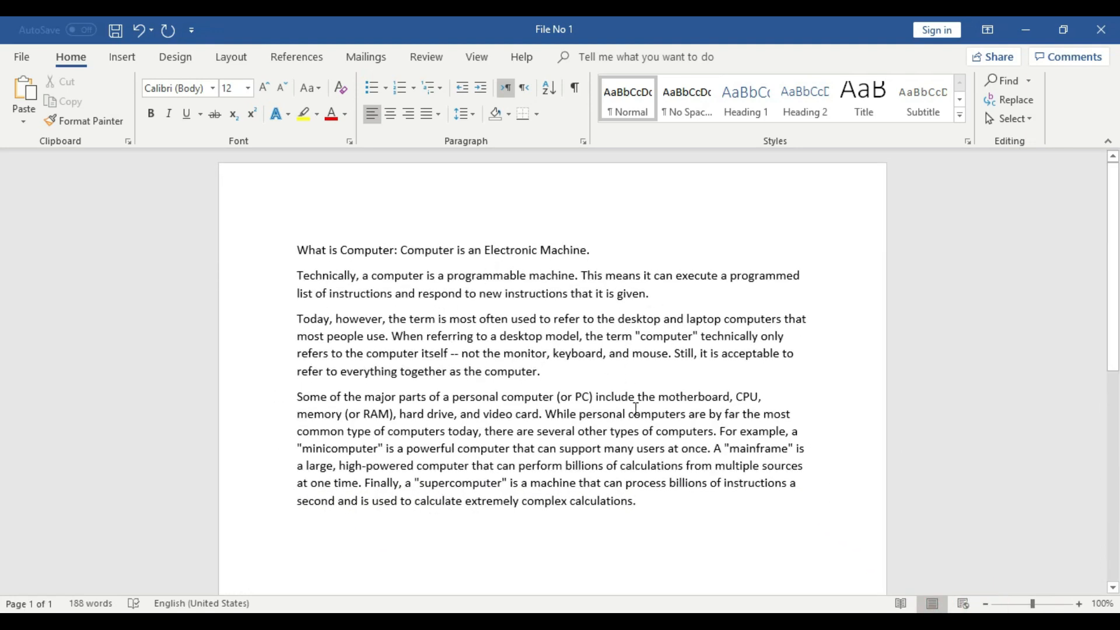
Select the entire text of the document
left_click(650, 500)
left_click(557, 373)
left_click(1079, 604)
left_click(1079, 603)
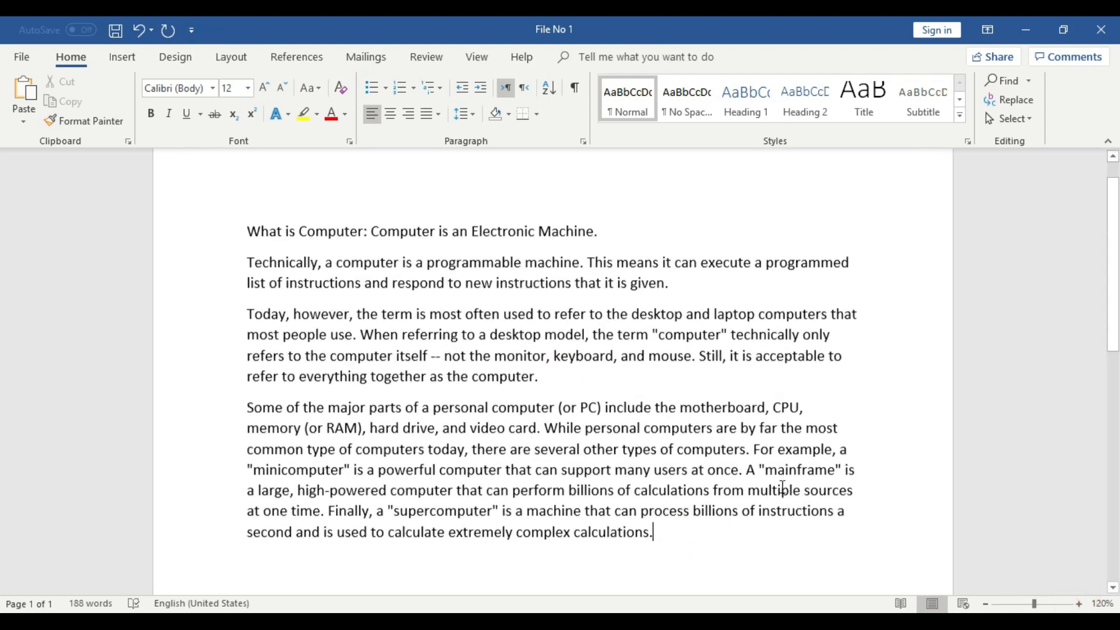
left_click(572, 419)
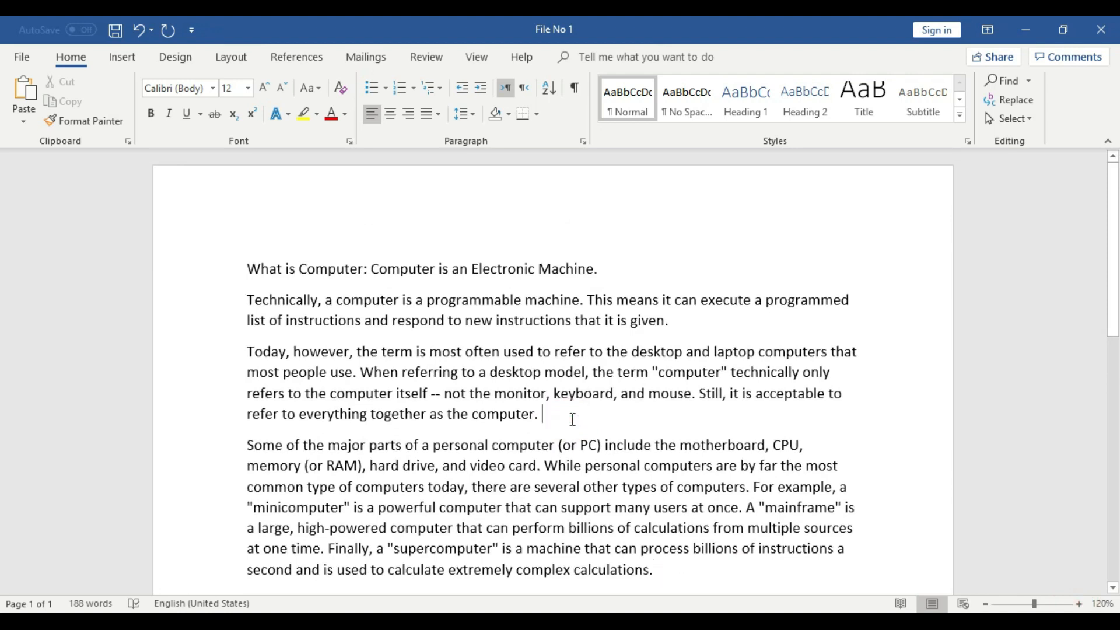
key("ctrl+a")
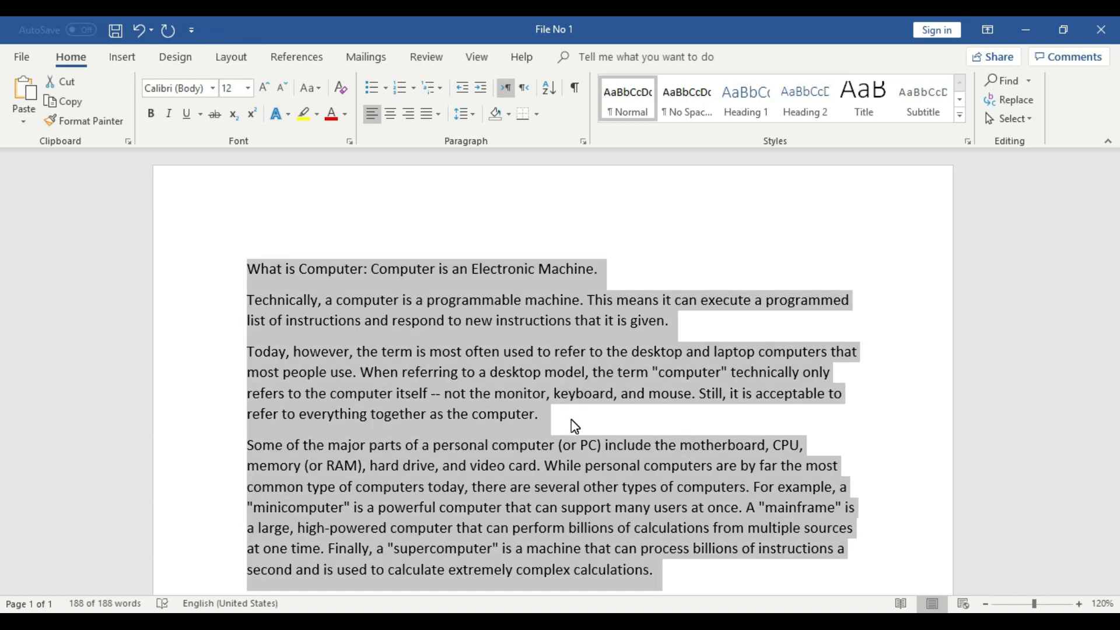
Clear the current selection and select all of the document's text again in one operation
scroll(572, 420, "down", 2)
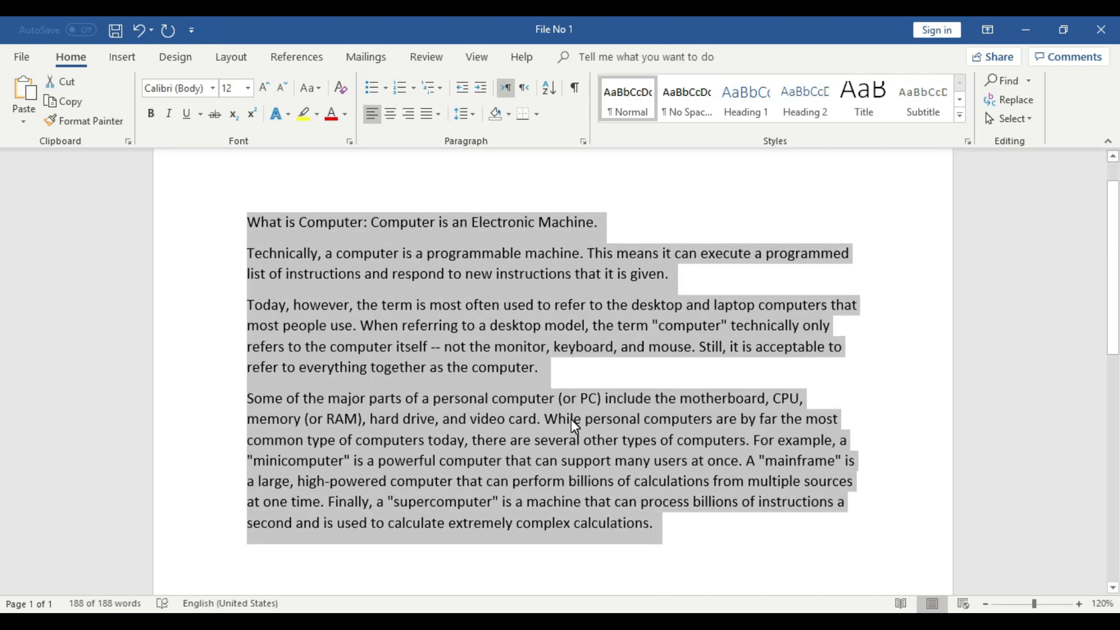
scroll(572, 419, "up", 2)
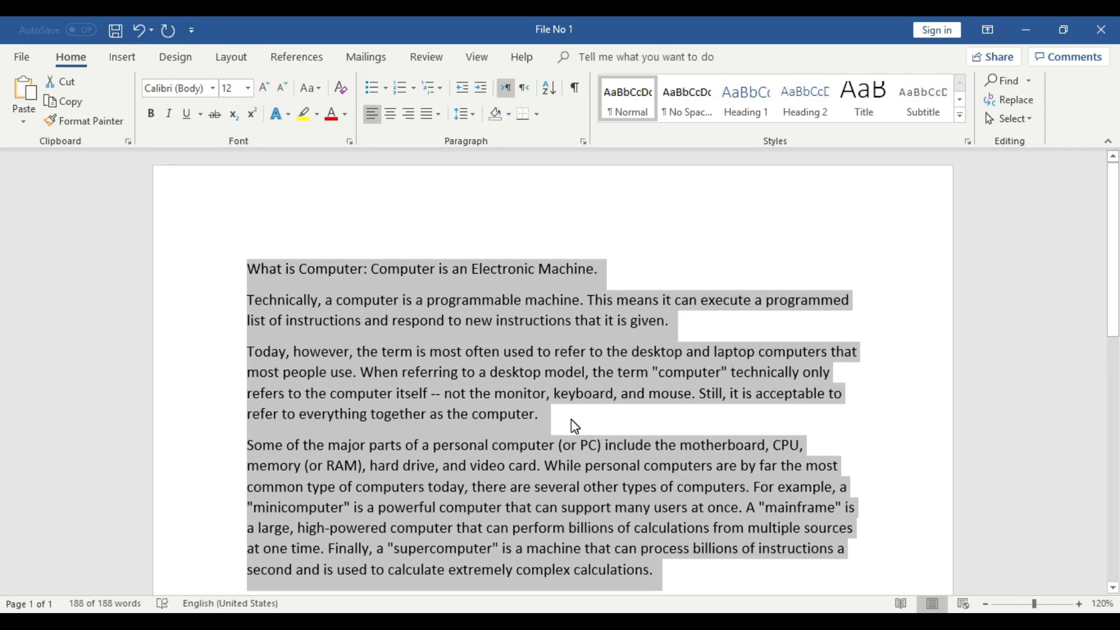
left_click(593, 418)
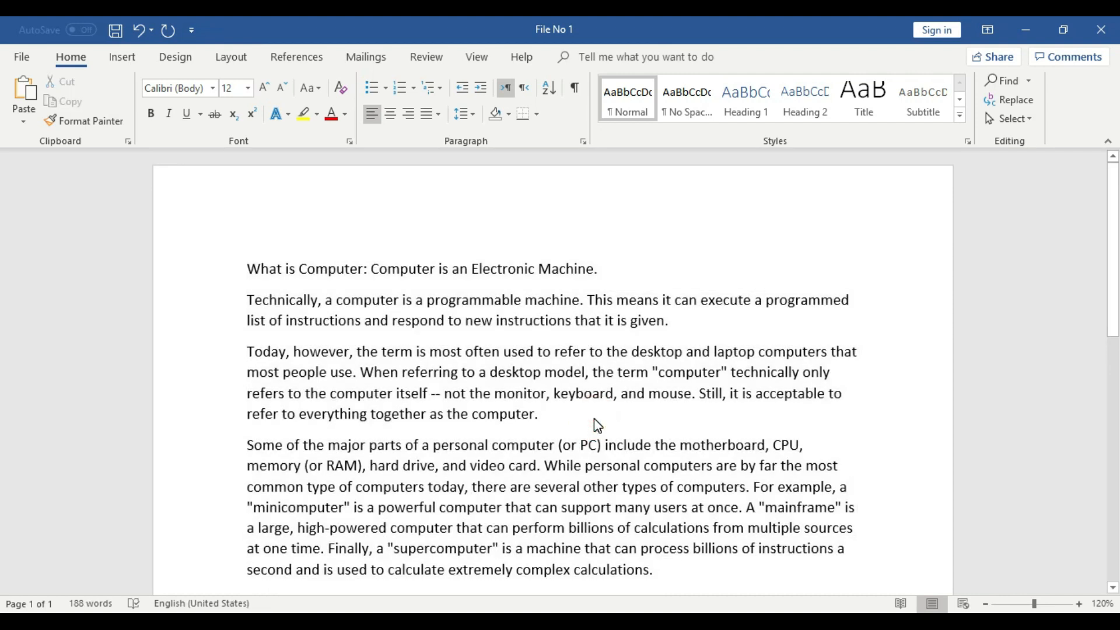
key("ctrl+a")
scroll(594, 419, "down", 3)
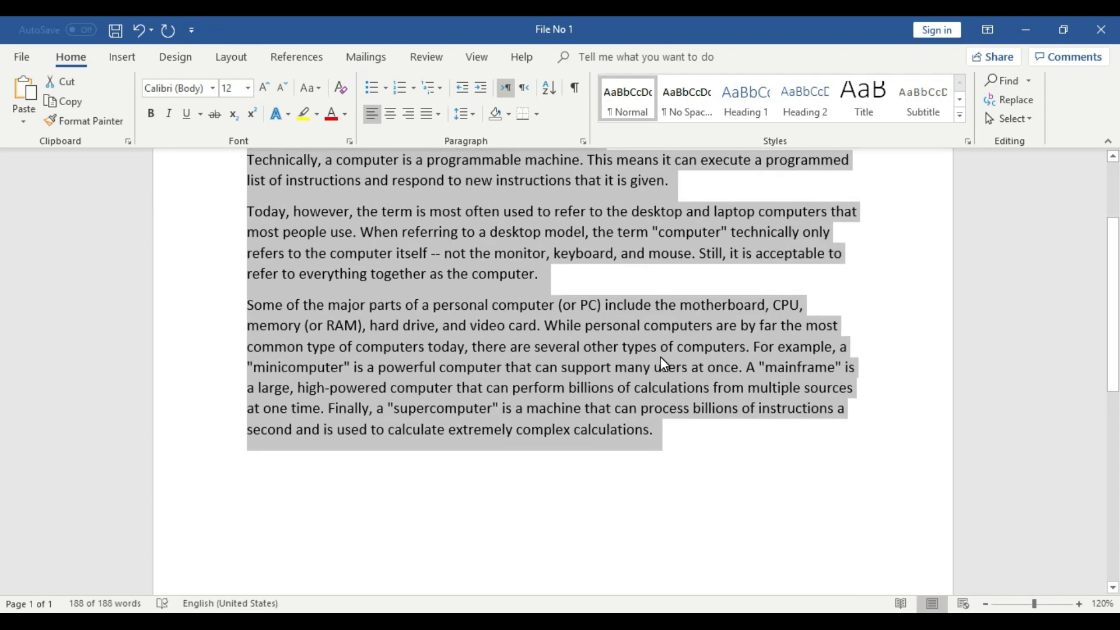
scroll(660, 359, "down", 10)
scroll(660, 357, "up", 5)
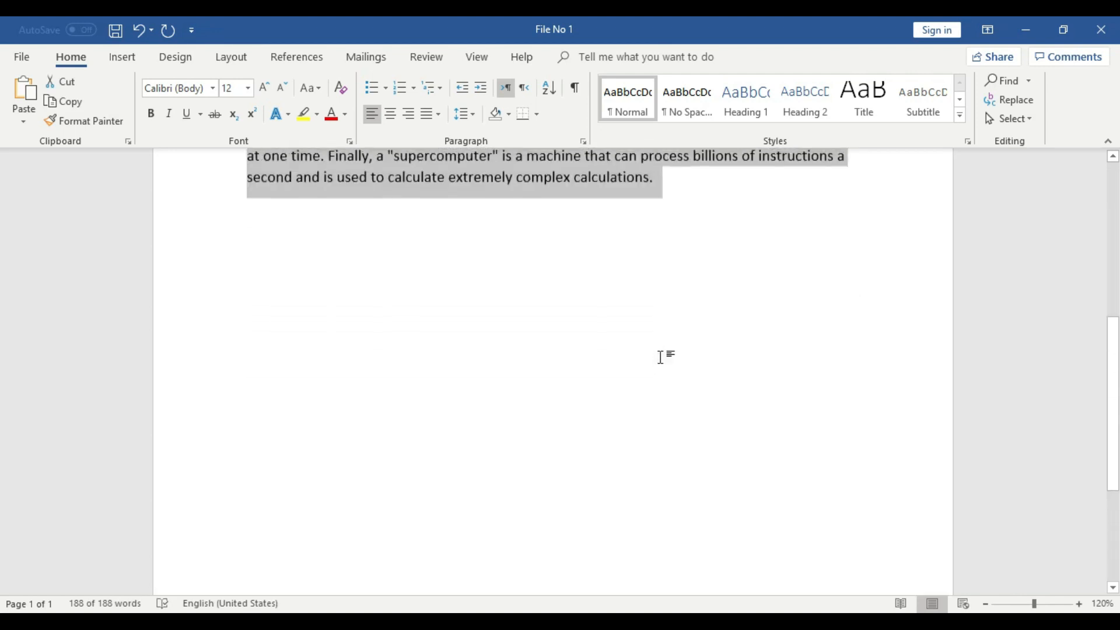
scroll(679, 420, "up", 4)
scroll(677, 449, "down", 3)
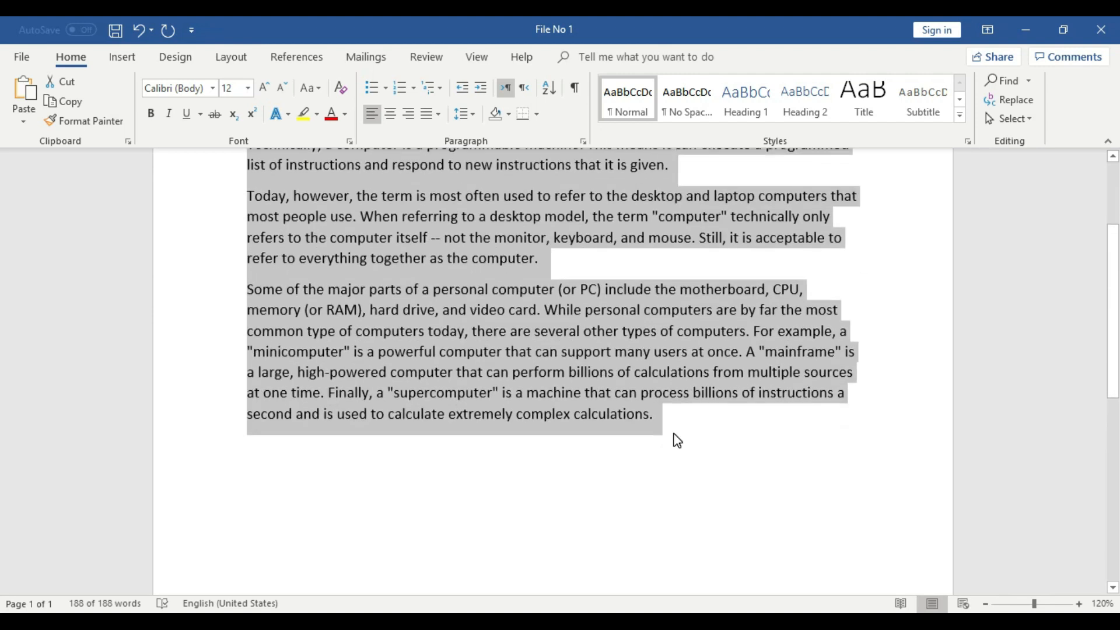
scroll(674, 467, "up", 2)
Select the text backward from the end of the last paragraph to the start of the "What is Computer" line, and clear the selection
left_click(673, 502)
left_click_drag(673, 516, 447, 445)
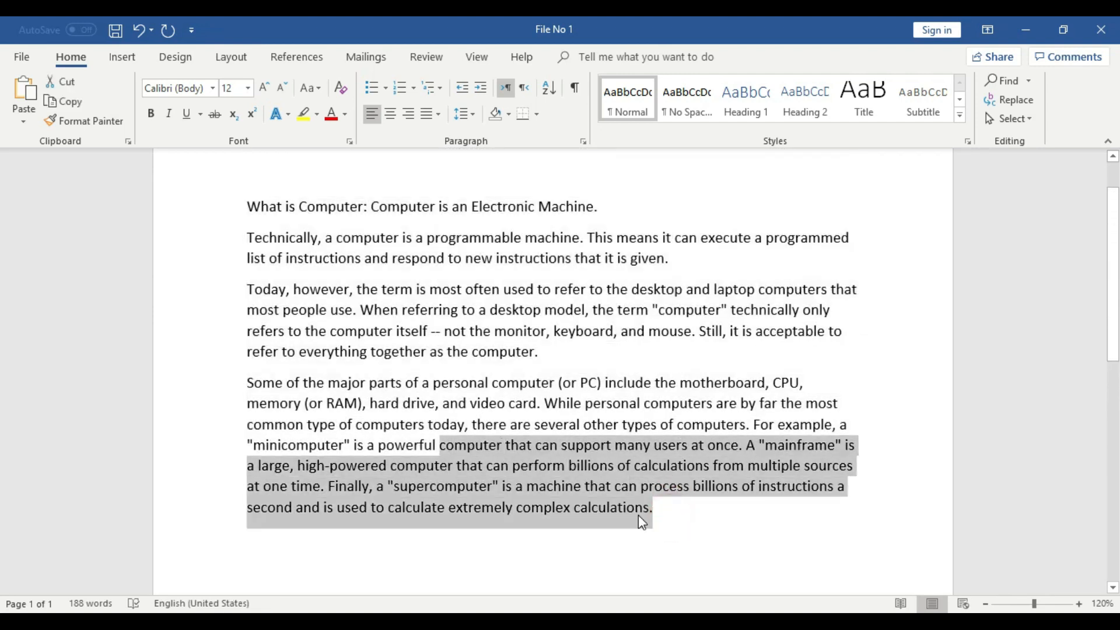
left_click(638, 512)
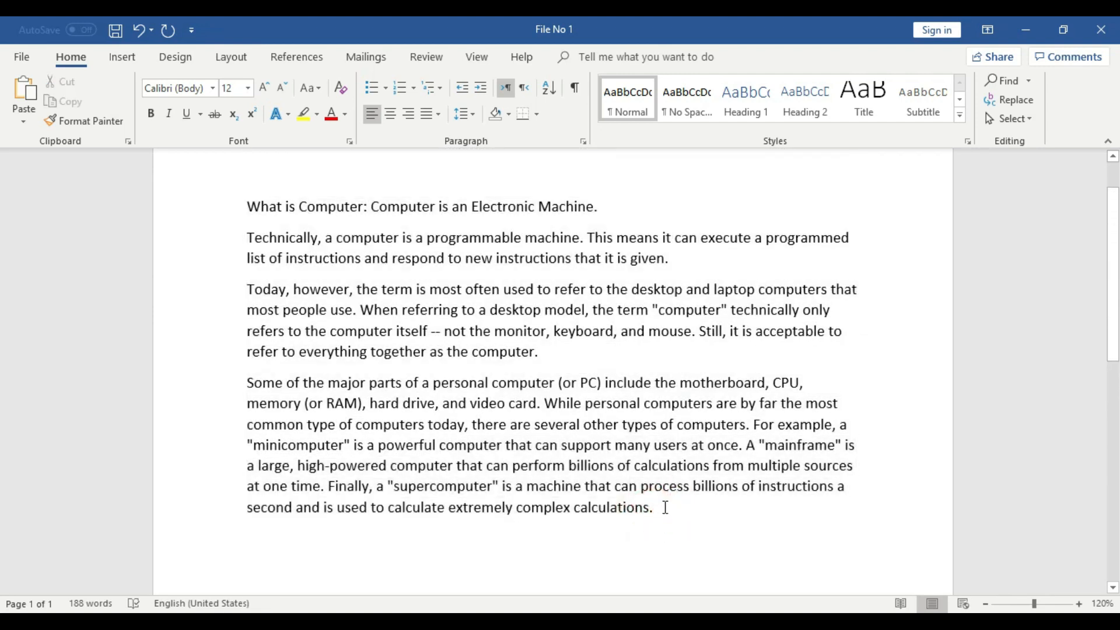
left_click_drag(656, 510, 247, 203)
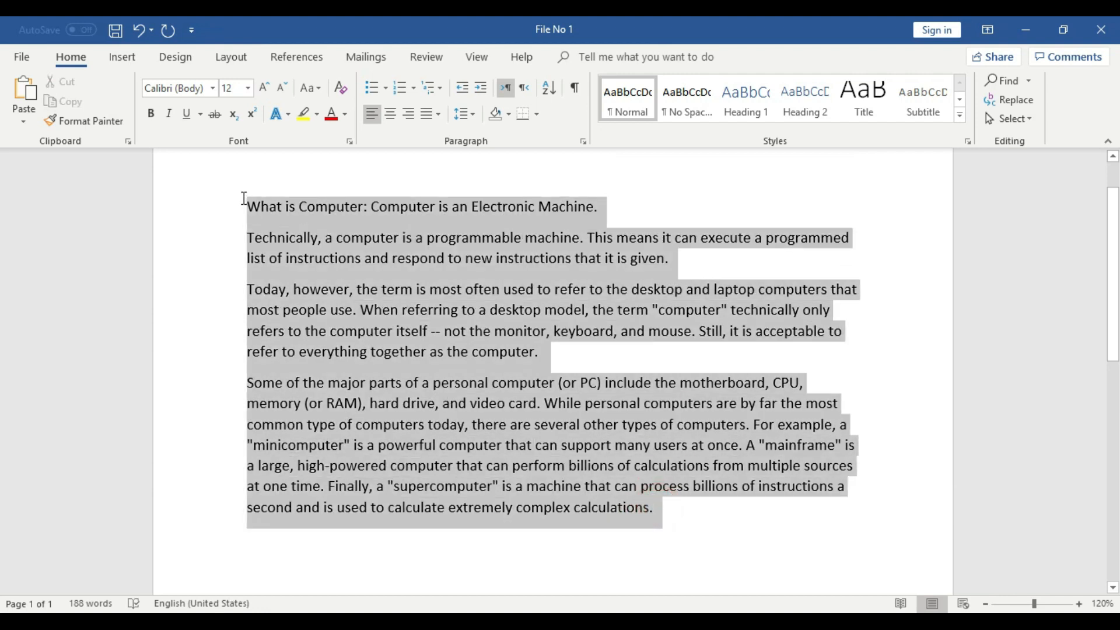
left_click(439, 256)
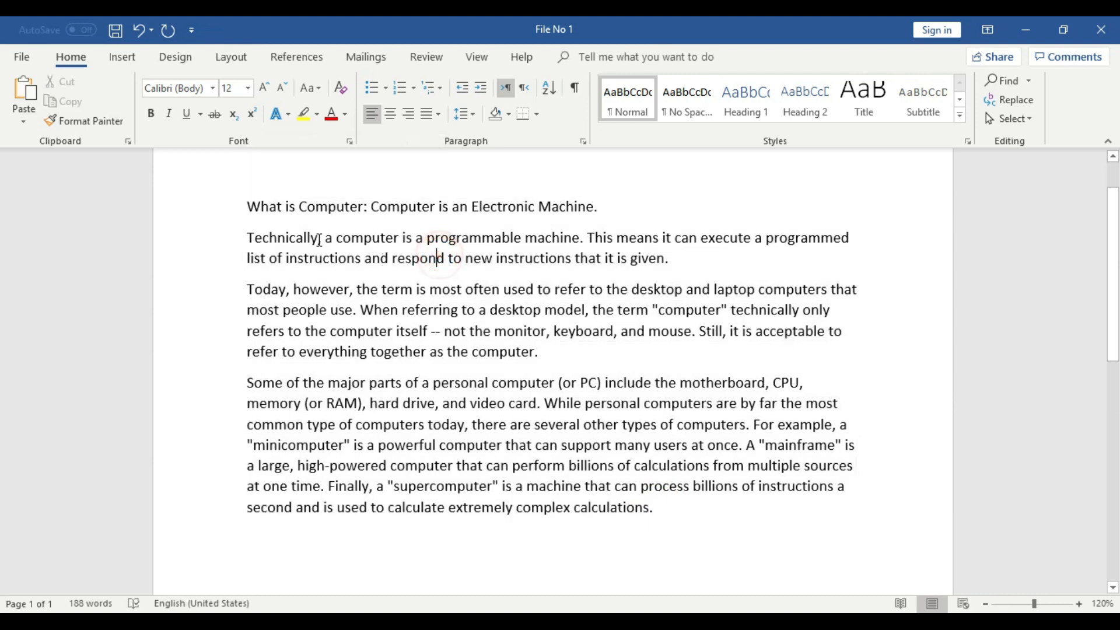
Select the text forward from the start of the "What is Computer" line through the end of the last paragraph
left_click(248, 203)
left_click_drag(248, 202, 770, 503)
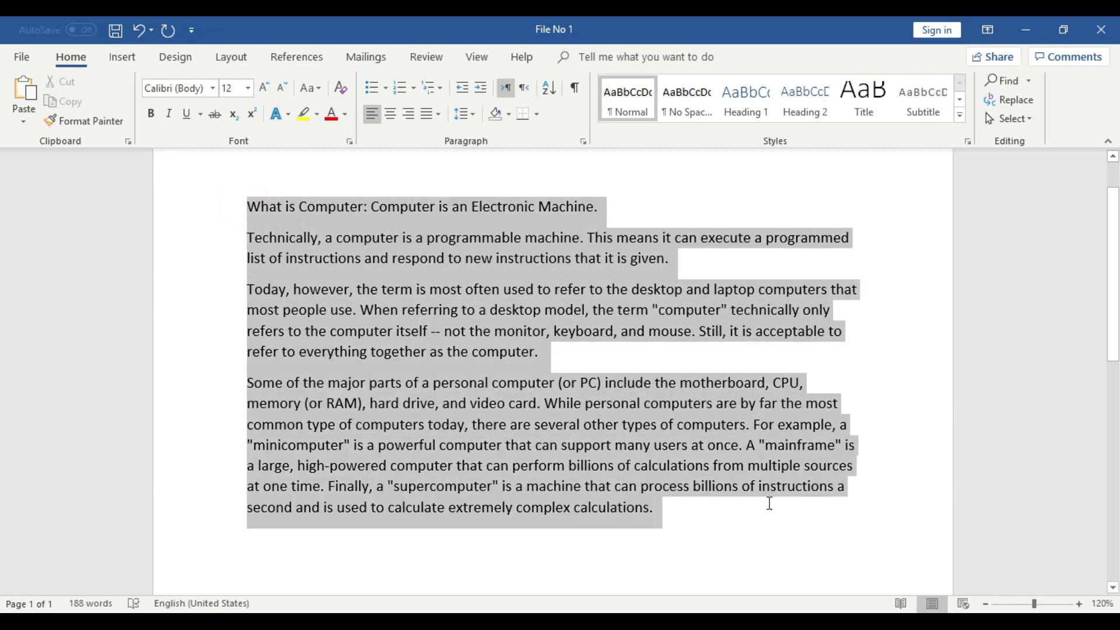
left_click_drag(769, 502, 768, 502)
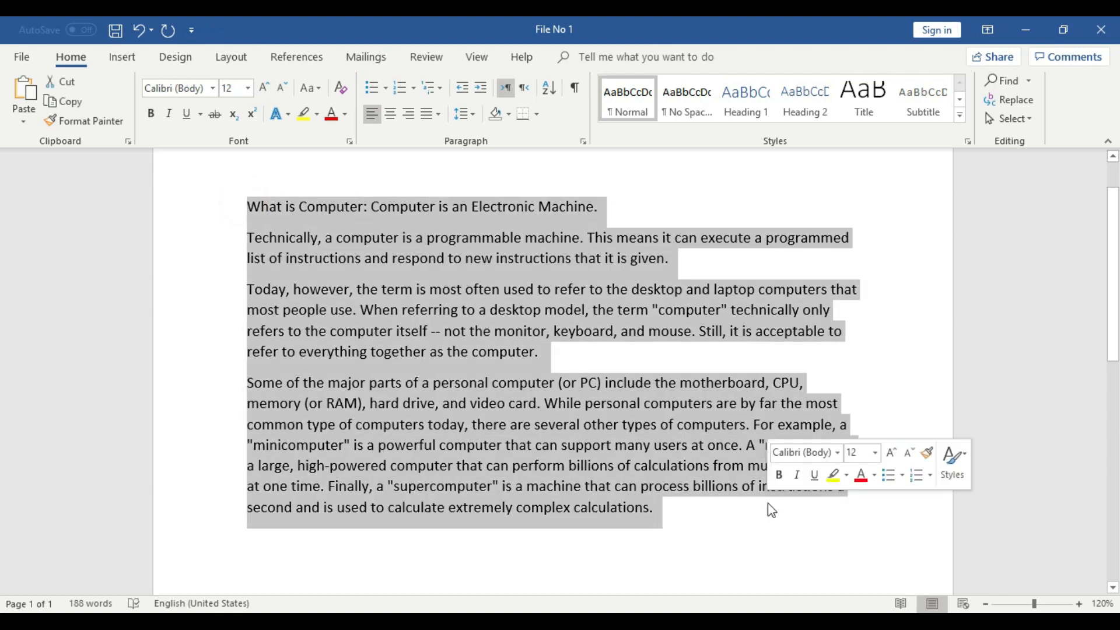
scroll(767, 503, "up", 1)
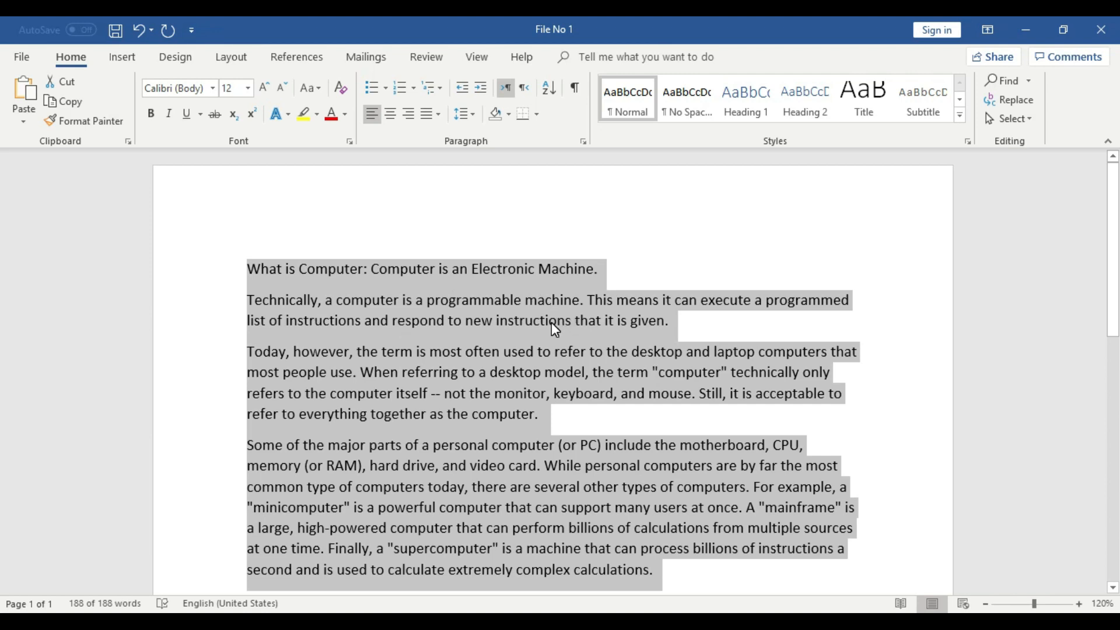
scroll(551, 326, "down", 2)
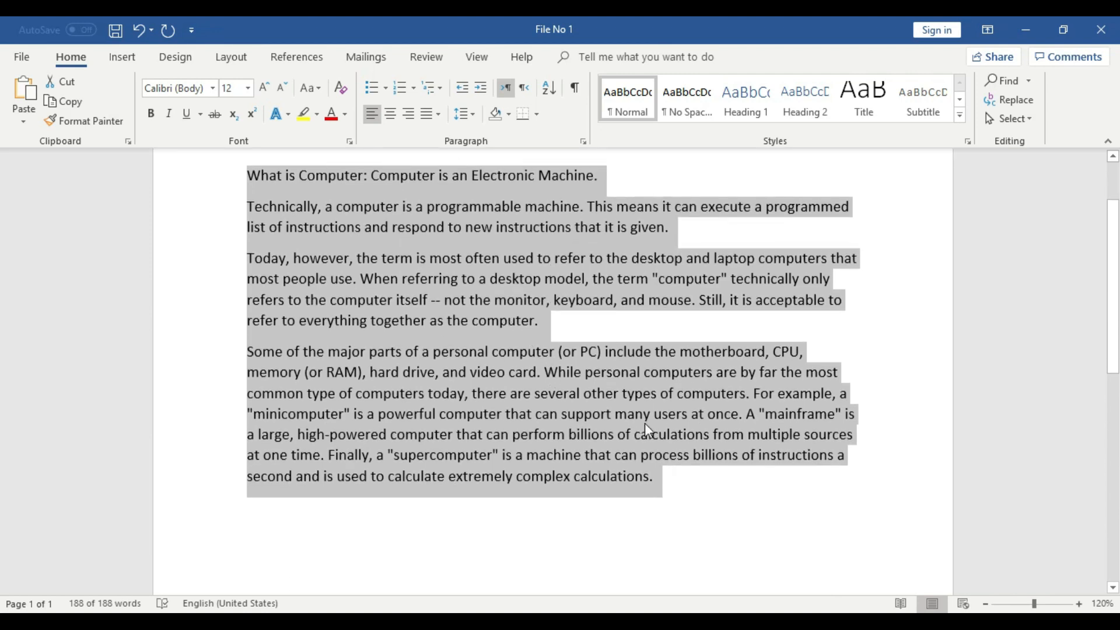
Deselect the text, reselect it from the last paragraph's end back to the "What is Computer" line, and clear the selection
left_click(662, 456)
scroll(250, 263, "up", 2)
left_click(249, 264)
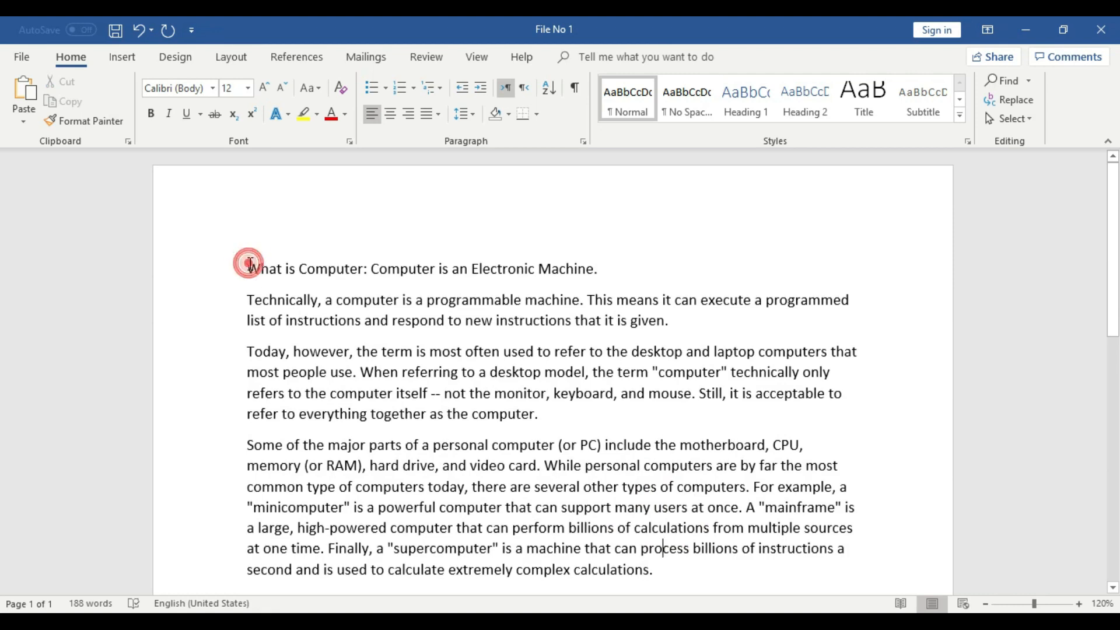
left_click_drag(246, 266, 433, 420)
left_click(677, 577)
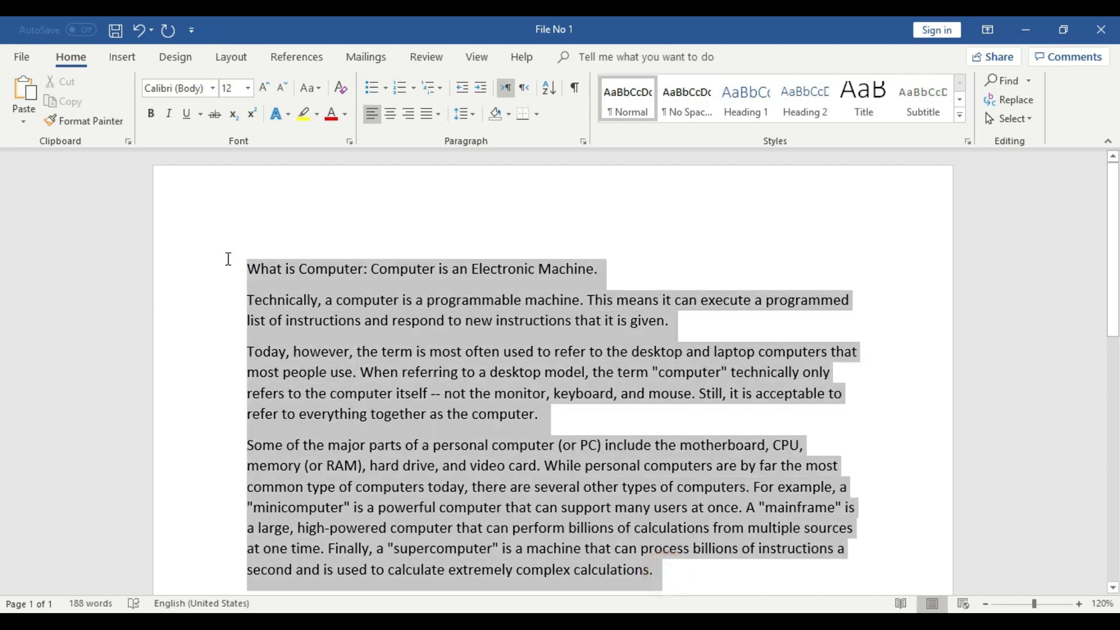
left_click_drag(228, 258, 228, 259)
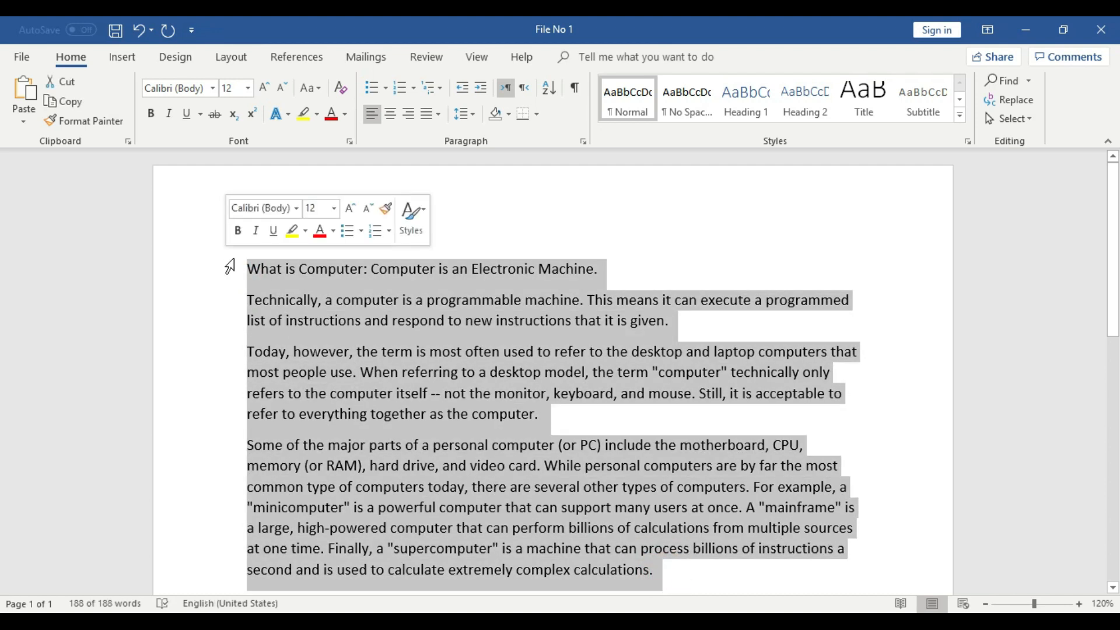
left_click(621, 264)
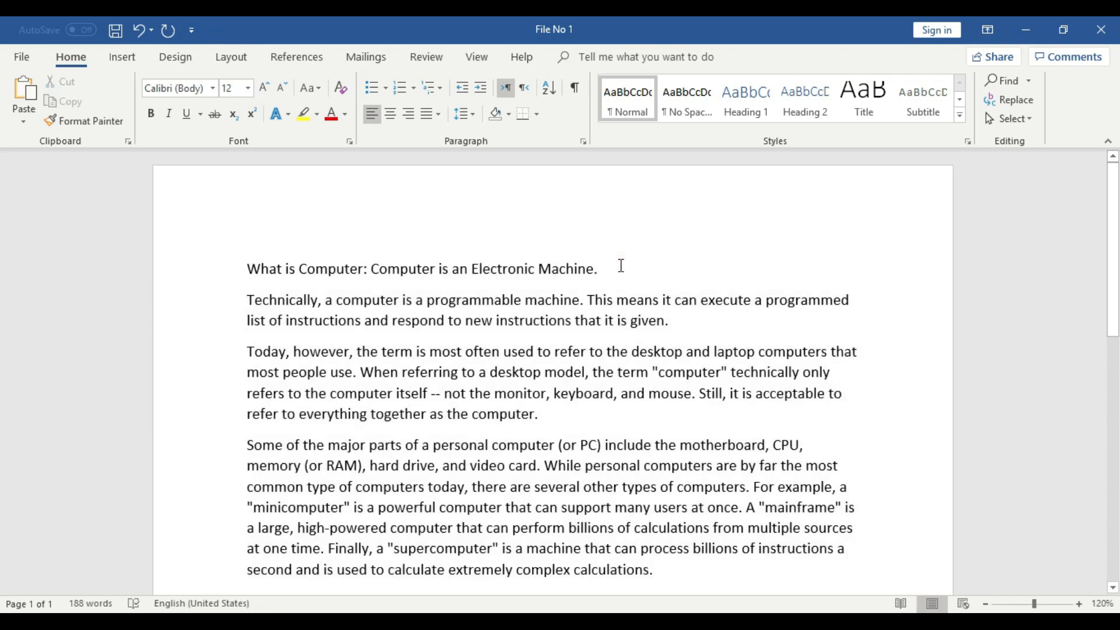
Copy the entire text of the document
key("ctrl+a")
key("ctrl+c")
scroll(653, 302, "down", 8)
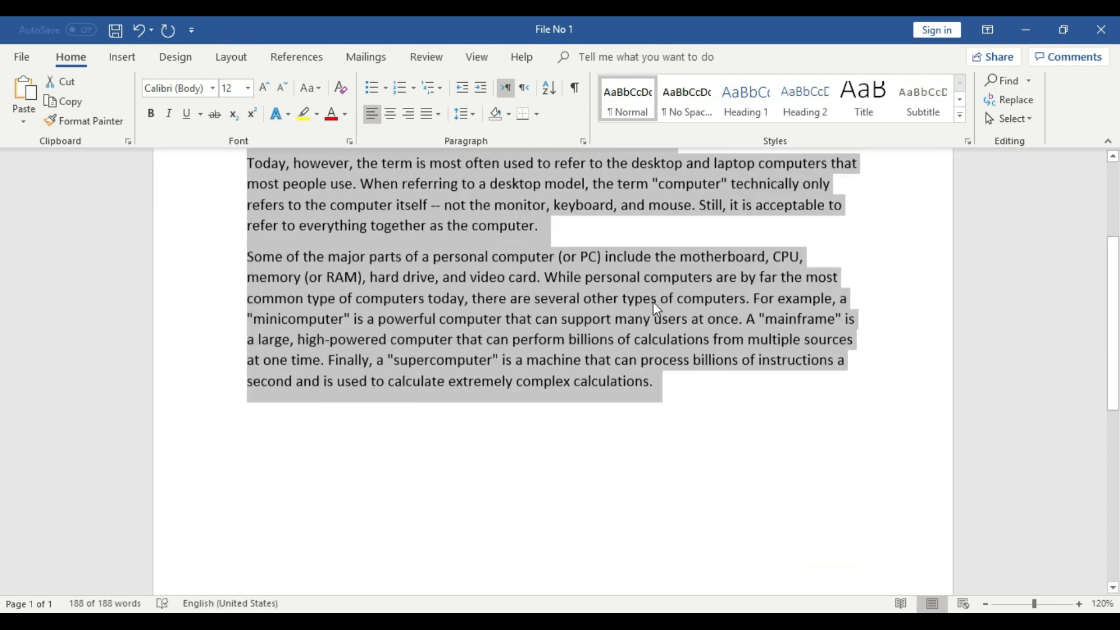
scroll(653, 307, "up", 8)
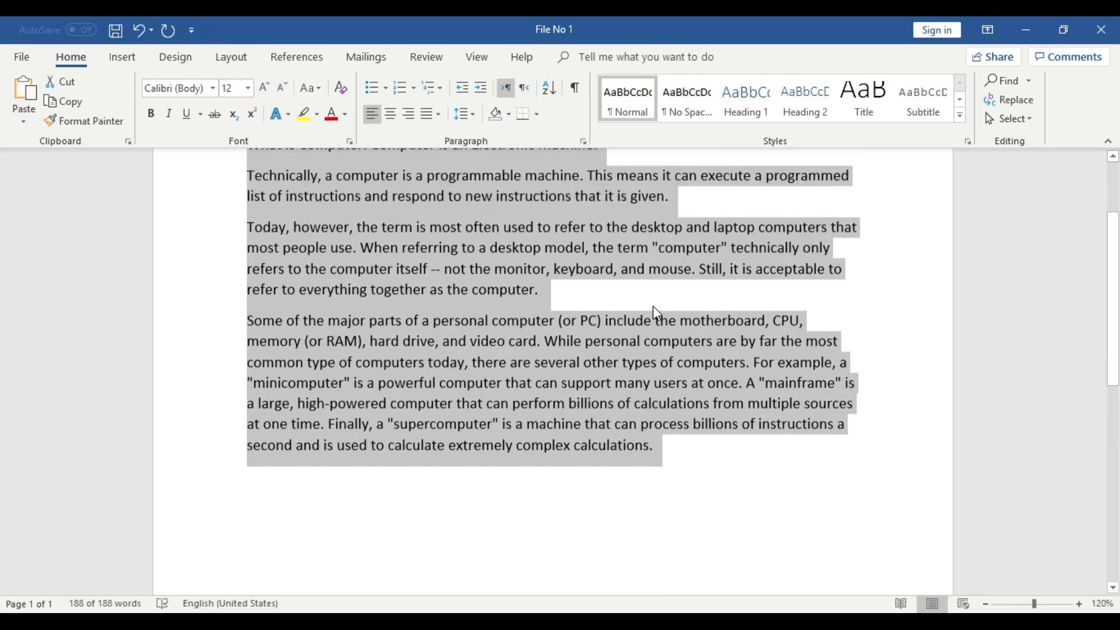
scroll(656, 313, "up", 1)
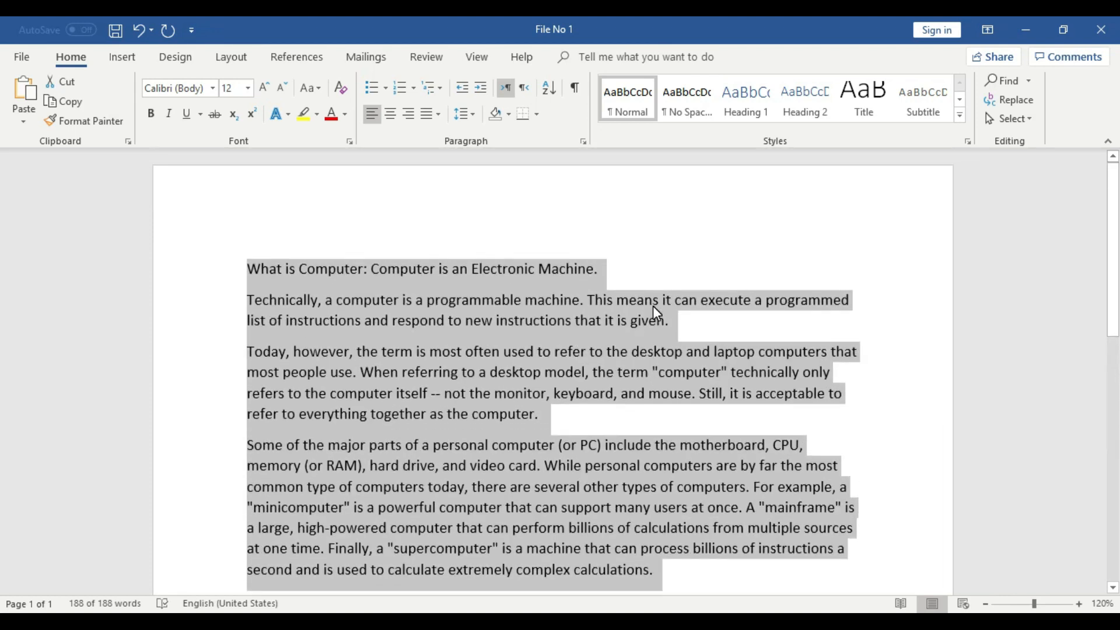
scroll(656, 313, "down", 1)
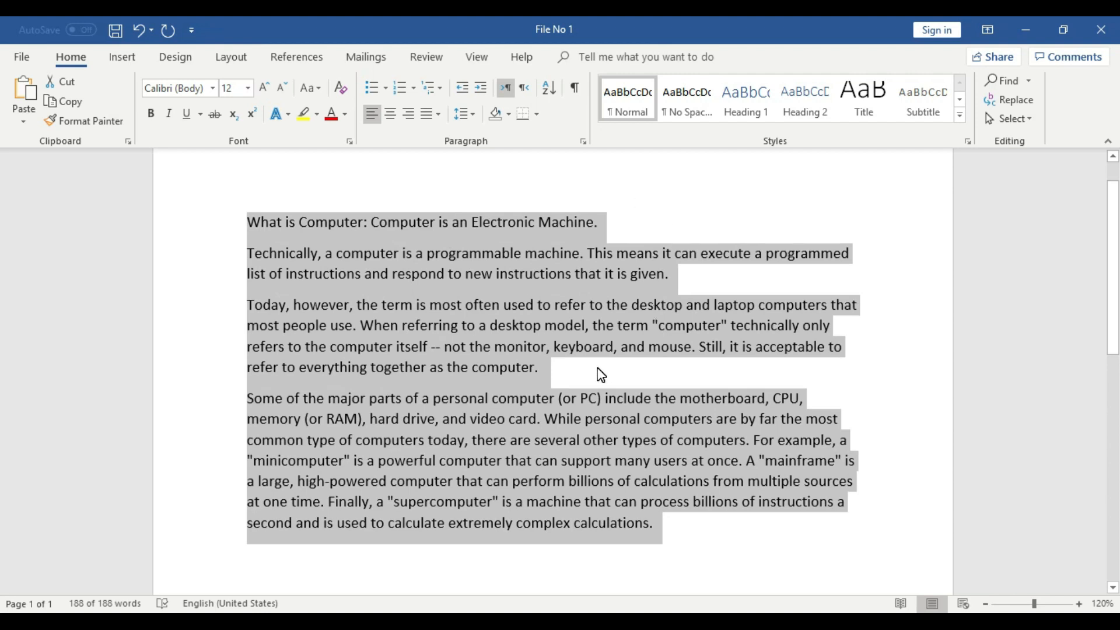
Delete all the document text and add a dozen blank lines to the empty page
key("Delete")
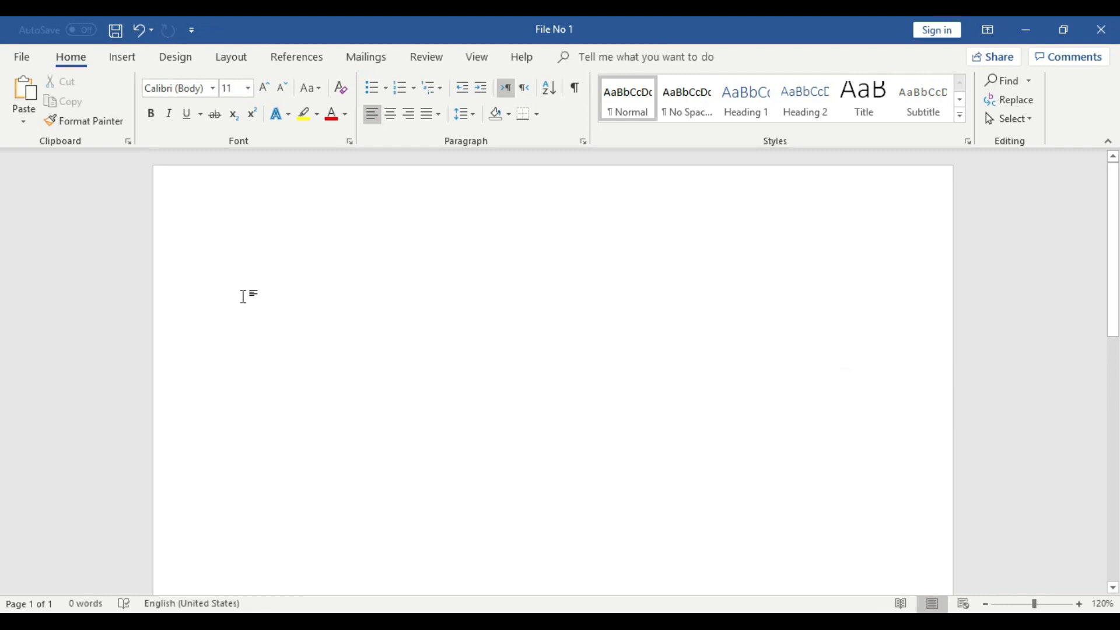
key("Return")
key("Return")
key("Return")
key("Return")
key("Return")
key("Return")
key("Return")
key("Return")
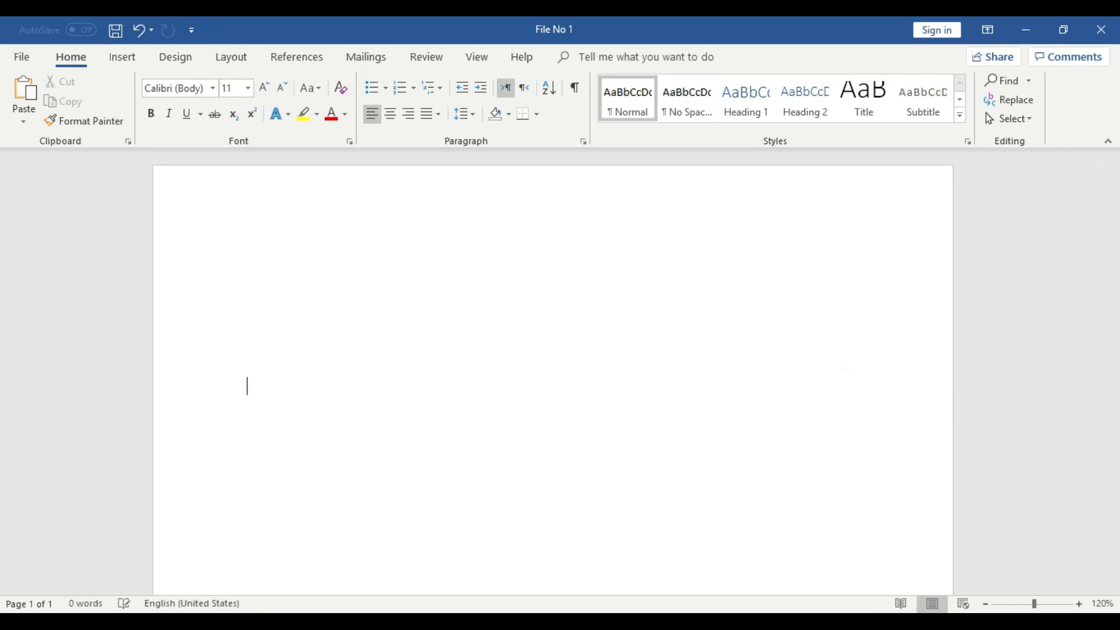
key("Return")
key("Return")
key("Return")
key("Return")
scroll(369, 302, "down", 1)
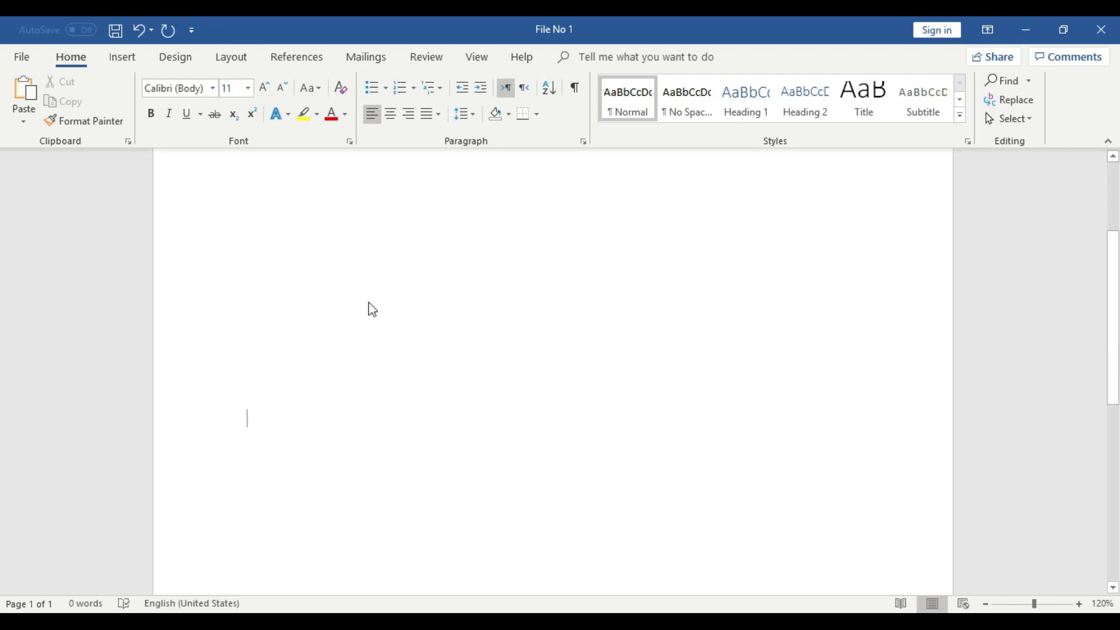
Paste the copied text below the blank lines and check it from beginning to end
key("ctrl+v")
scroll(369, 302, "up", 5)
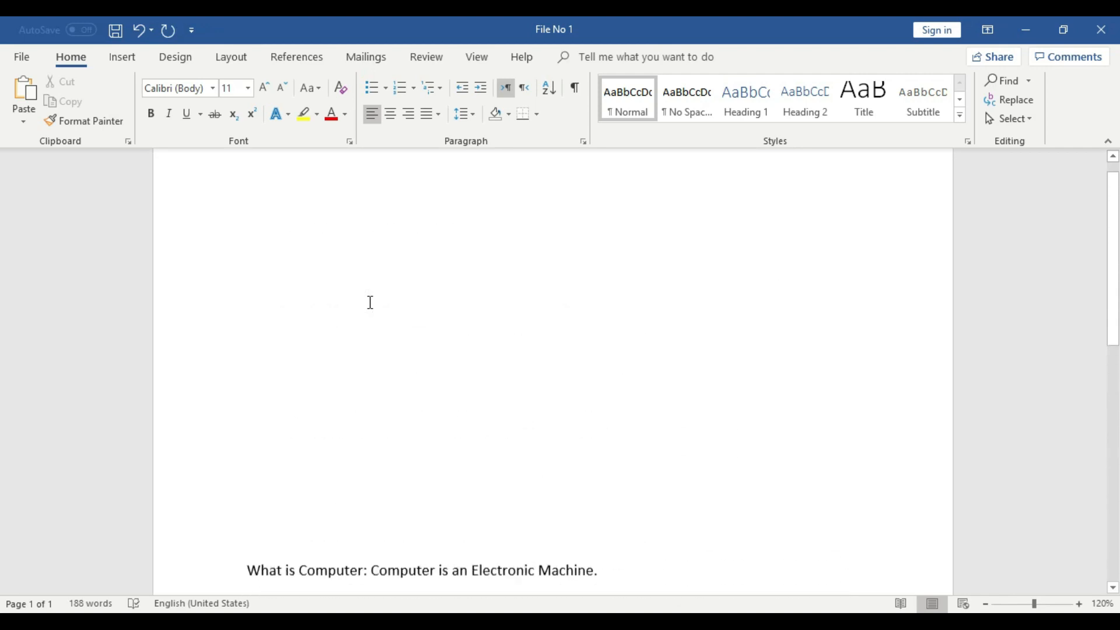
scroll(362, 294, "down", 8)
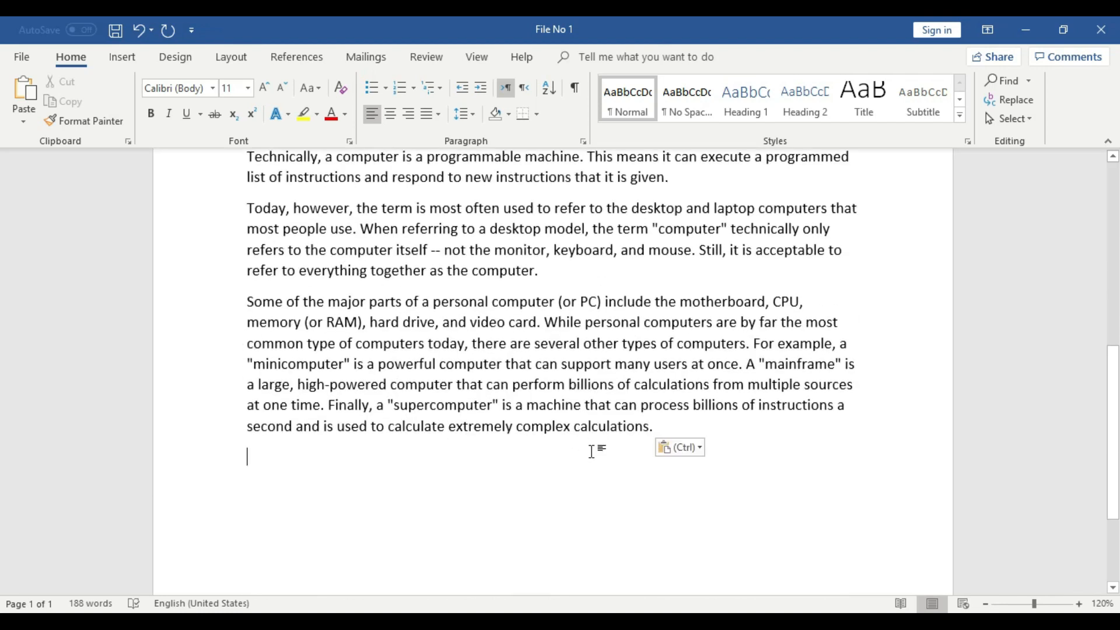
Undo the paste, the blank lines and the deletion to restore the original text, and clear the selection
key("ctrl+z")
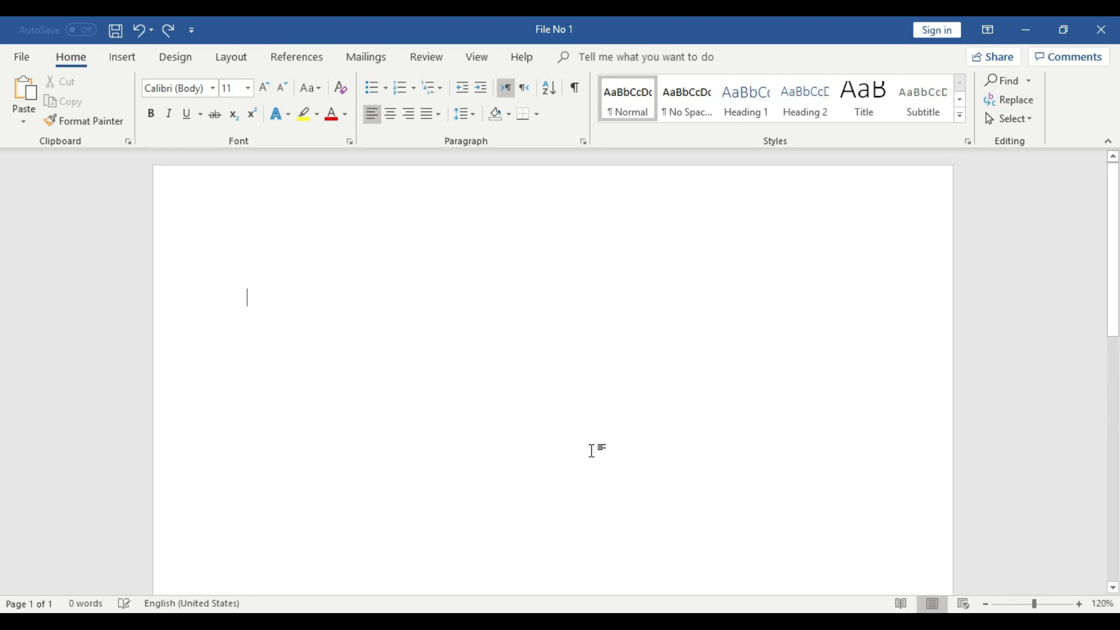
key("ctrl+y")
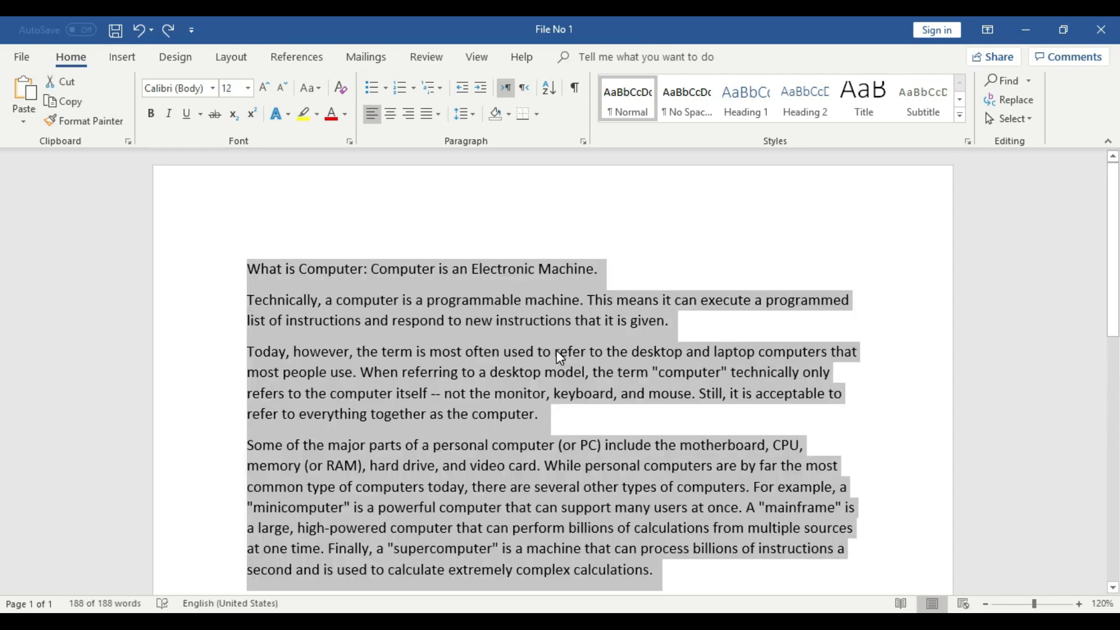
scroll(559, 357, "down", 3)
left_click(673, 428)
scroll(673, 429, "up", 3)
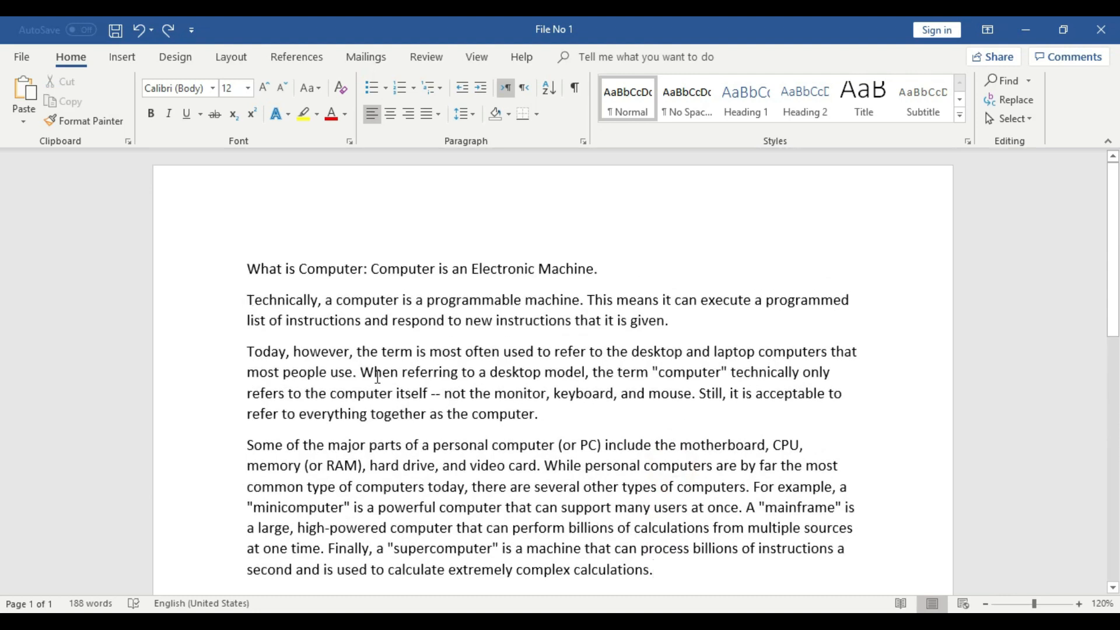
Select the "Technically" paragraph backward from its end, select it again forward from its start, and clear the selection
left_click_drag(670, 323, 249, 298)
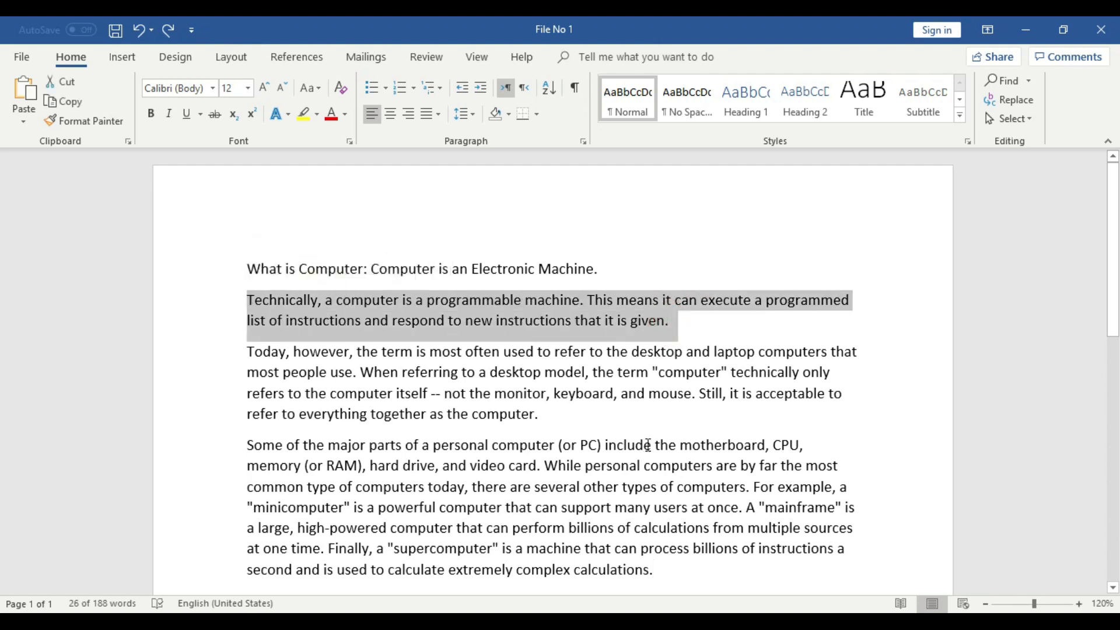
left_click(648, 445)
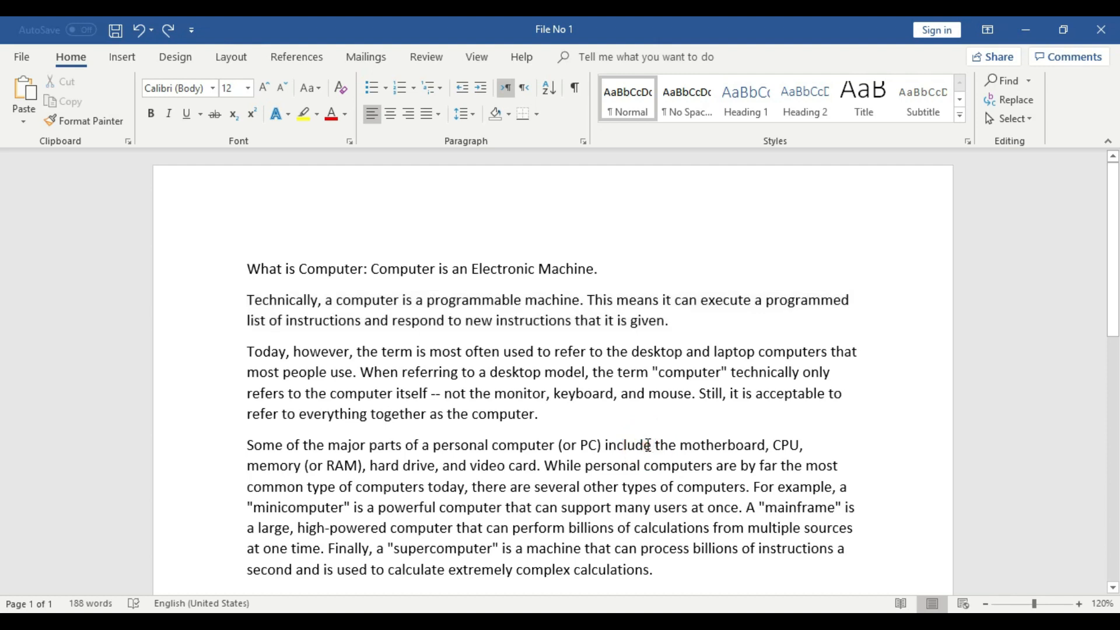
scroll(647, 445, "down", 1)
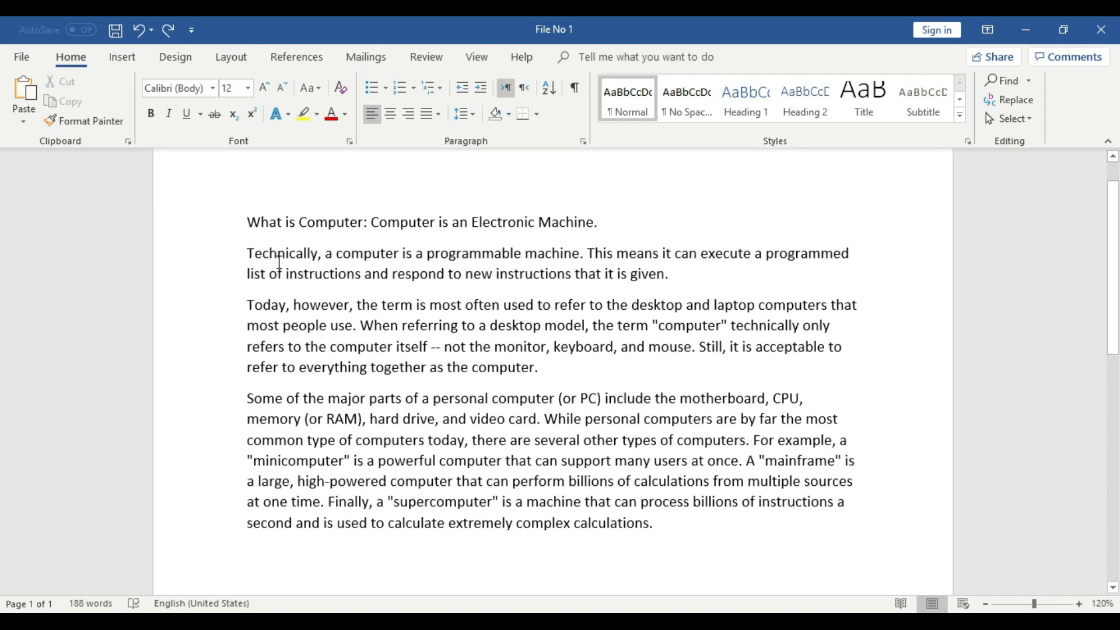
left_click_drag(246, 252, 686, 273)
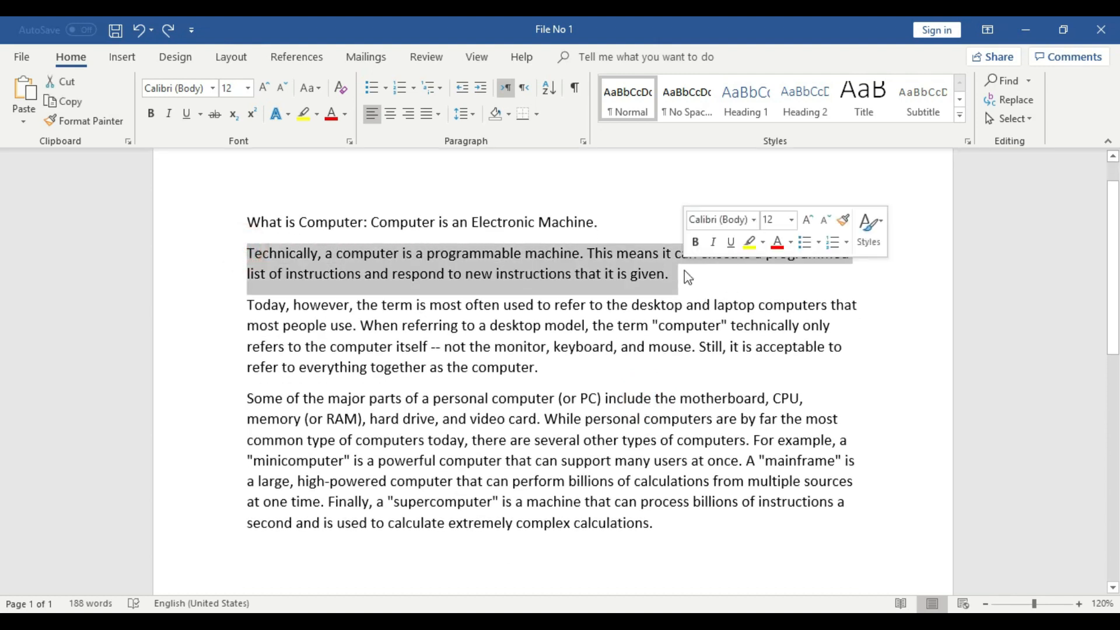
left_click(603, 305)
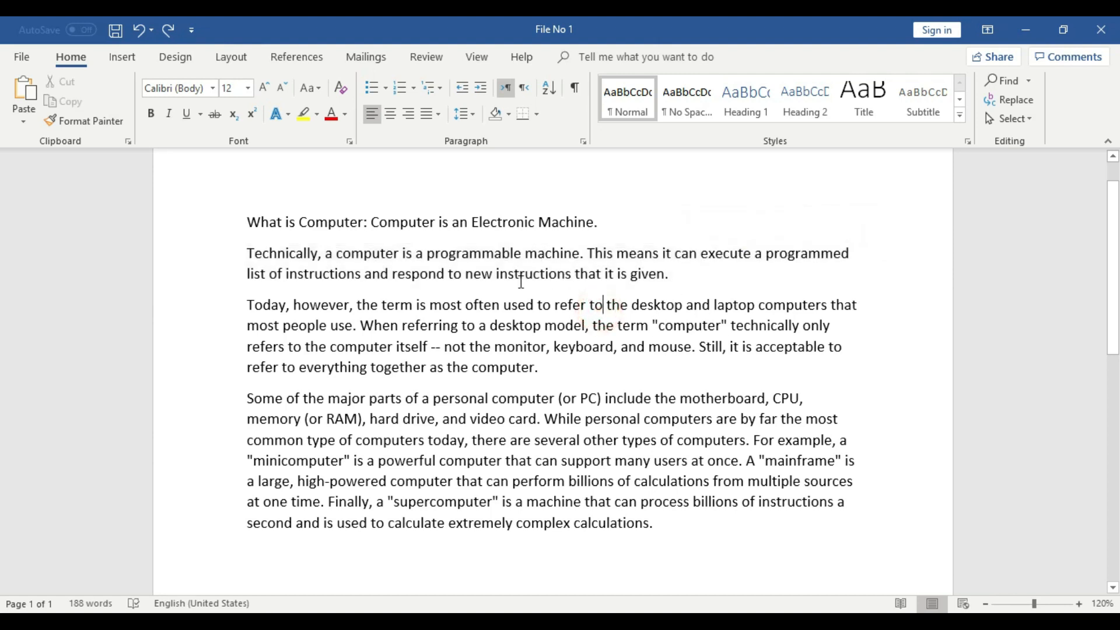
Select the "Technically" paragraph forward from its start, reselect it backward from its end, and clear the selection
left_click(247, 251)
left_click_drag(247, 251, 677, 268)
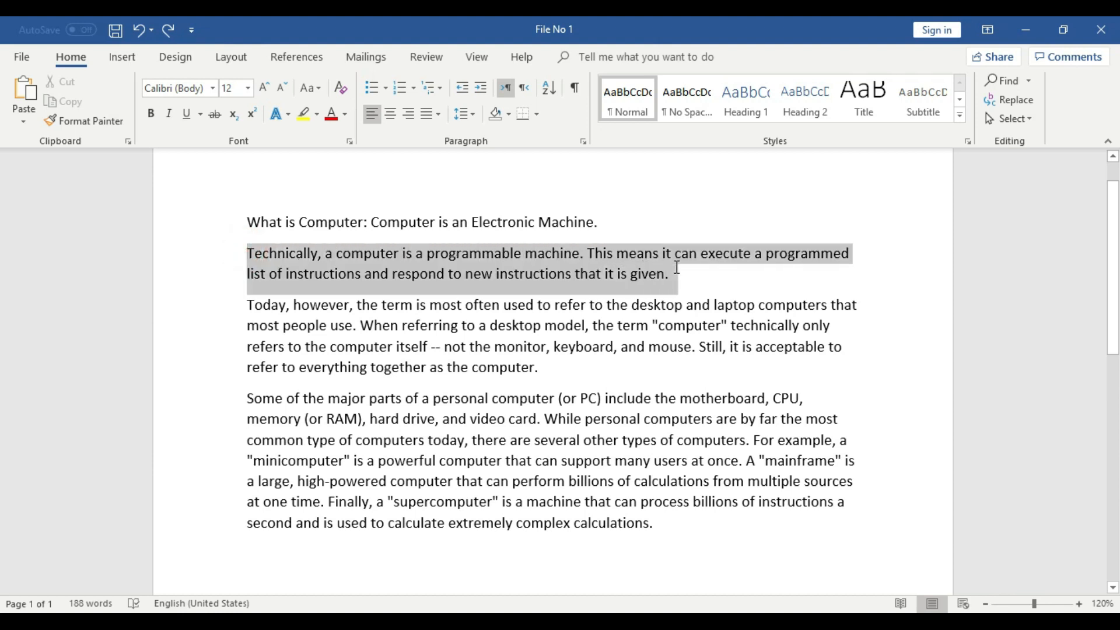
left_click(670, 275)
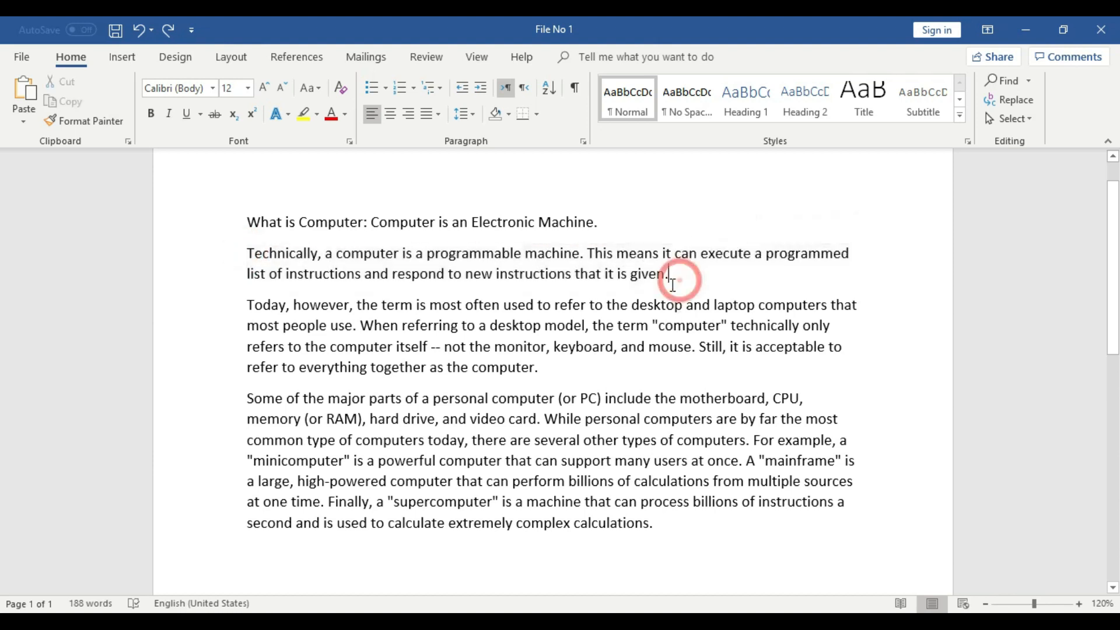
left_click(669, 274)
left_click_drag(669, 275, 268, 253)
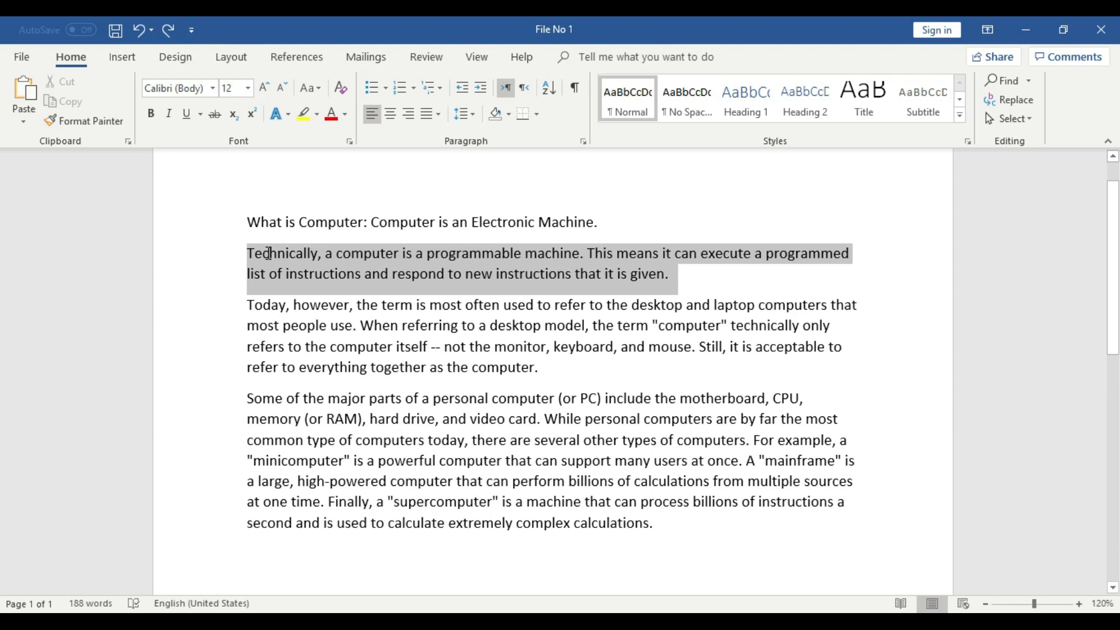
left_click_drag(268, 253, 268, 254)
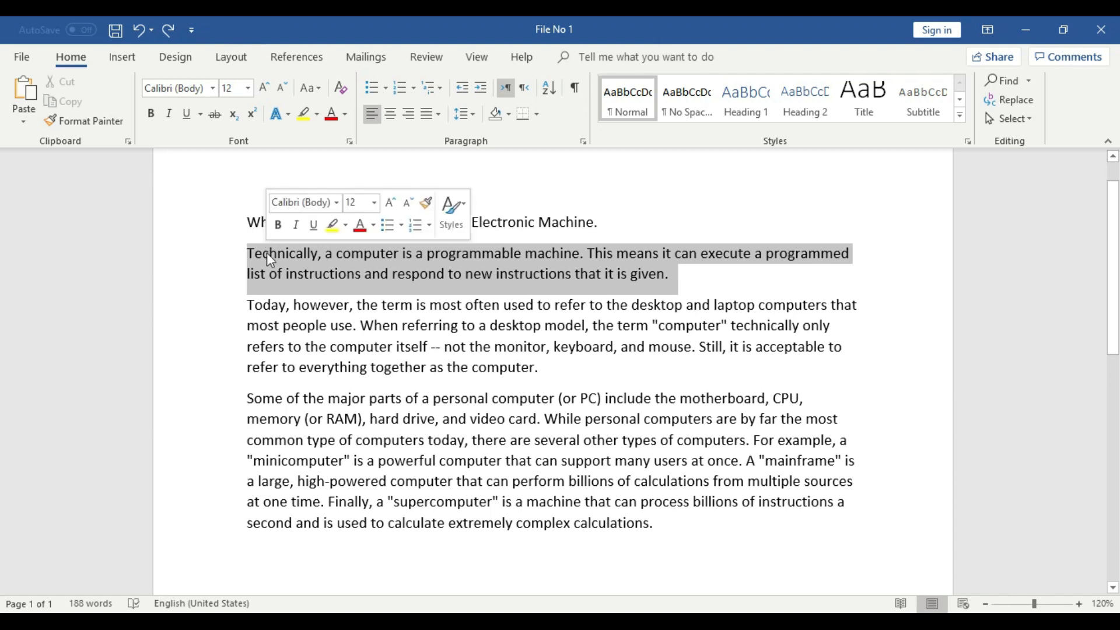
left_click(670, 273)
left_click_drag(665, 273, 227, 254)
left_click(774, 328)
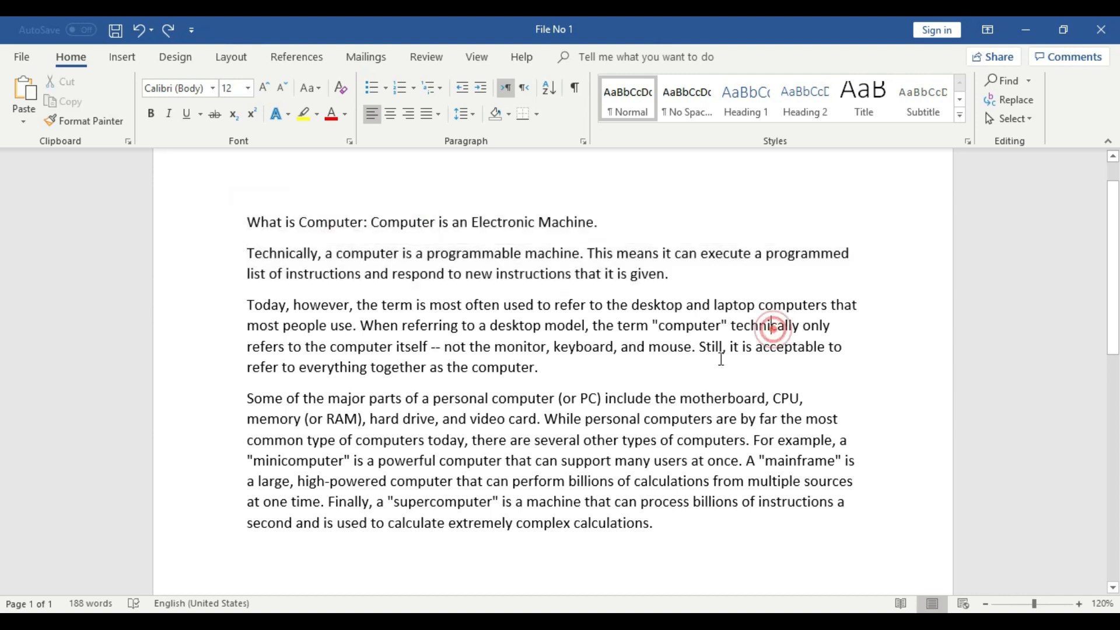
Select the whole "Technically" paragraph at once from the end of its last line, and clear the selection
left_click(247, 252)
left_click(670, 278)
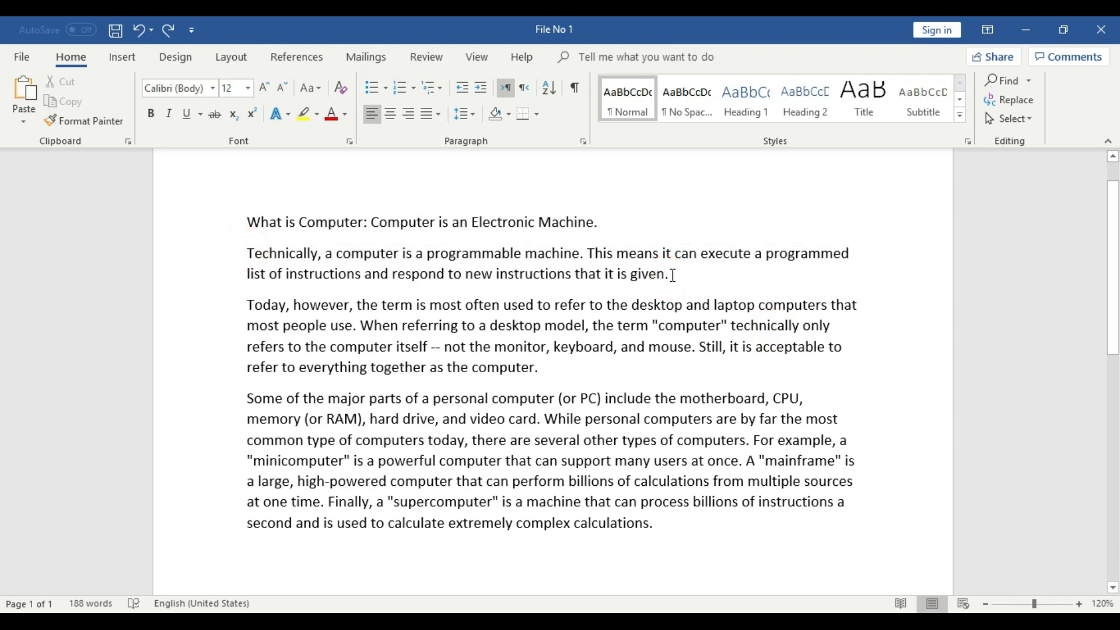
triple_click(671, 275)
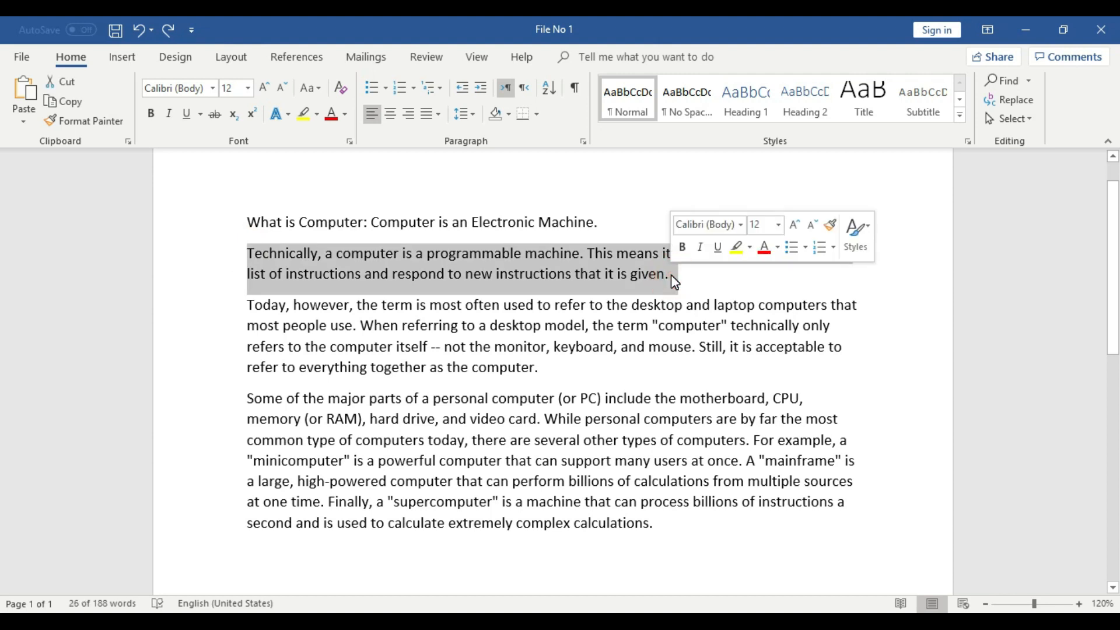
left_click(611, 336)
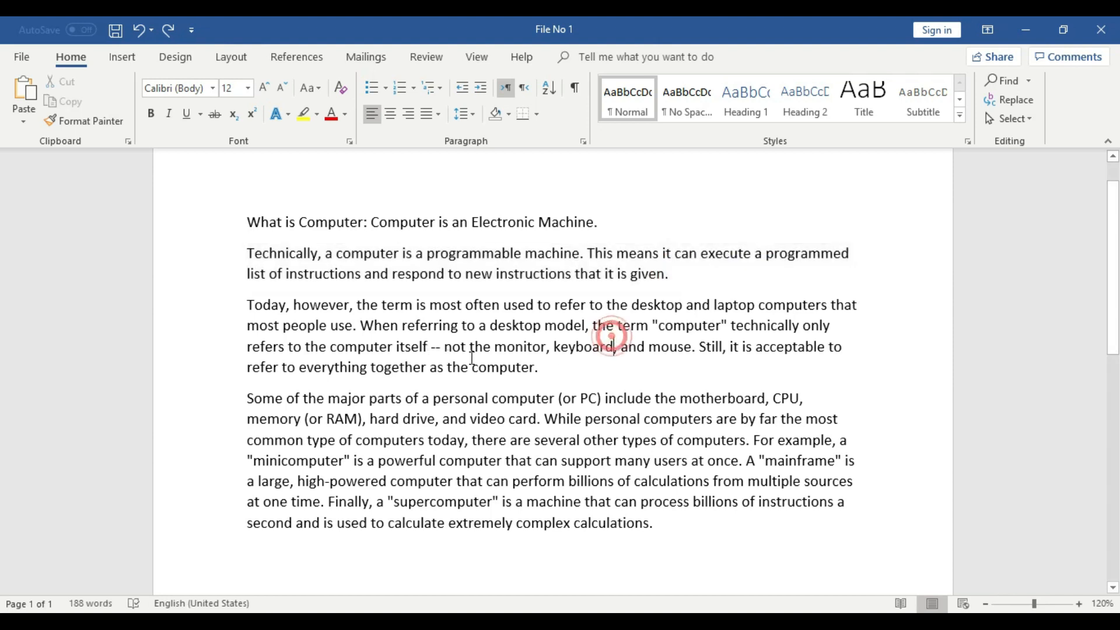
Select the "Today, however" paragraph forward from its start, reselect it as a whole at once, and clear the selection
left_click(541, 370)
left_click_drag(250, 307, 549, 368)
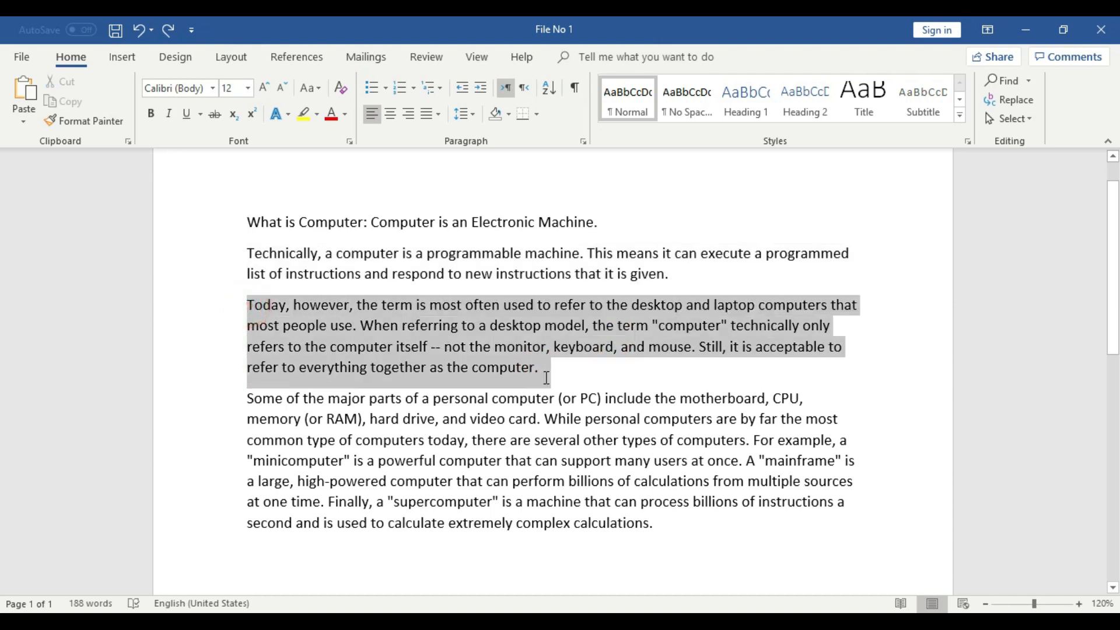
left_click(601, 398)
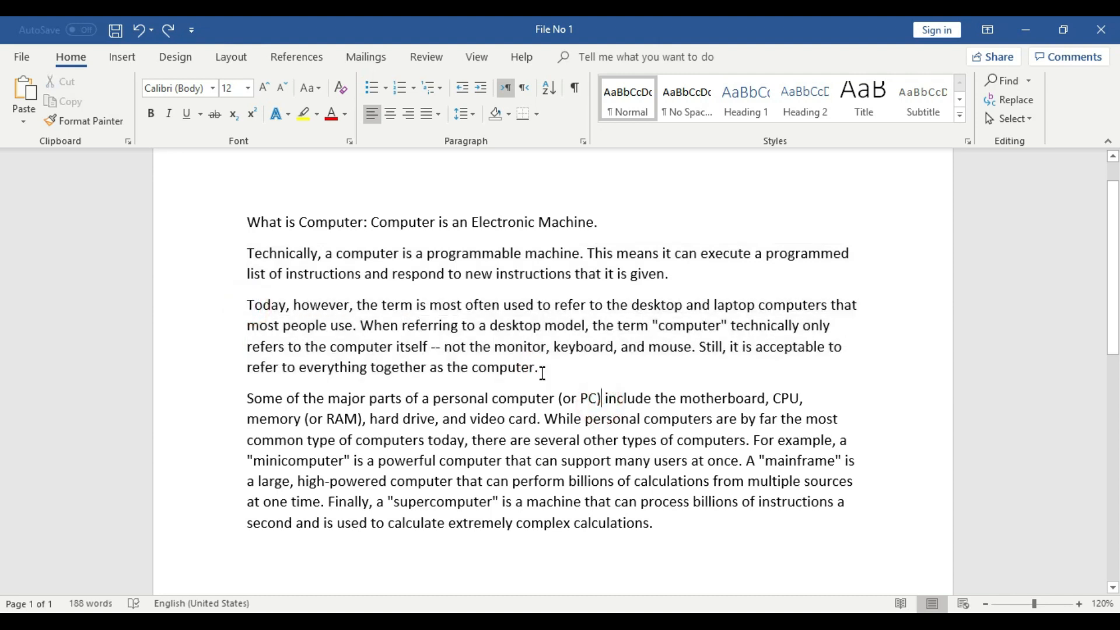
left_click(540, 370)
triple_click(541, 367)
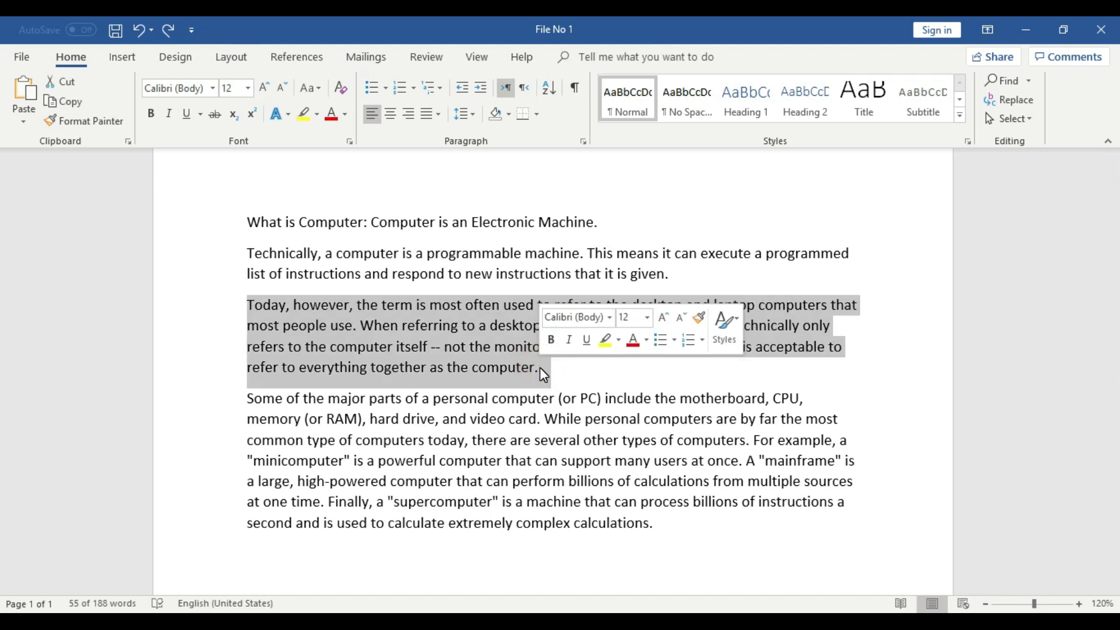
left_click(654, 523)
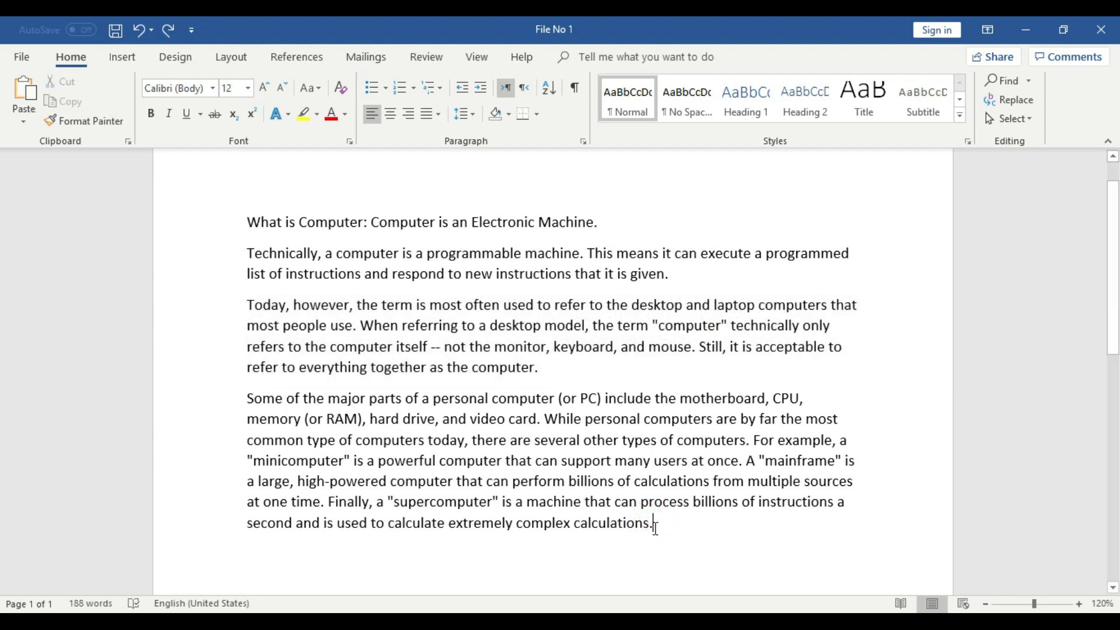
Select the "Some of the major parts" paragraph backward from its end, extend the selection to the whole document, and clear it
left_click_drag(380, 419, 595, 500)
left_click(645, 523)
left_click_drag(647, 524, 241, 395)
key("ctrl+a")
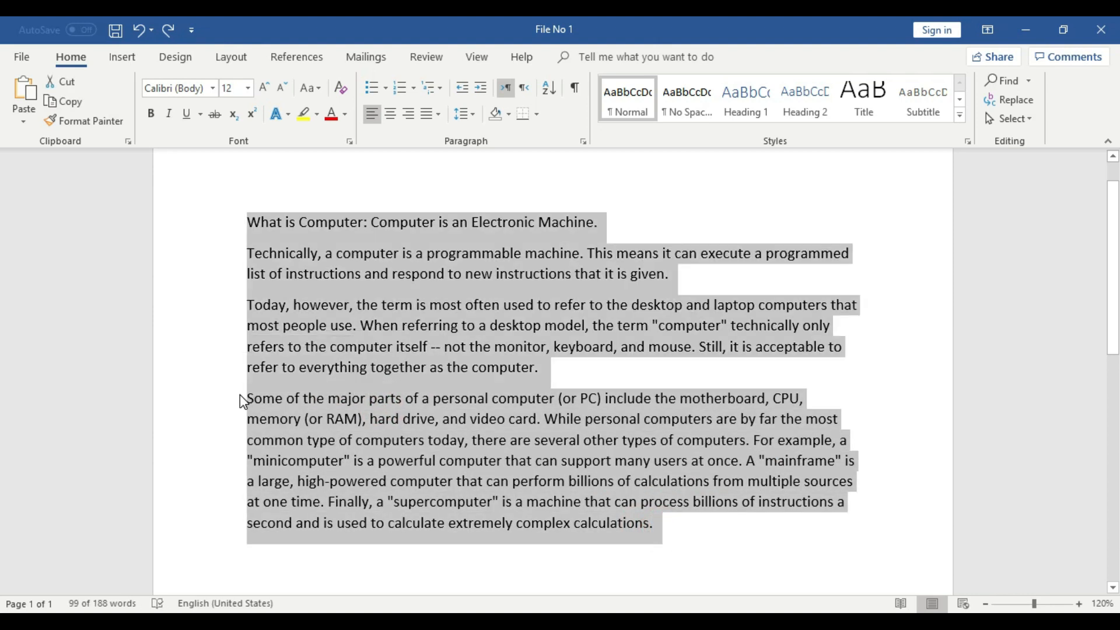
left_click(652, 532)
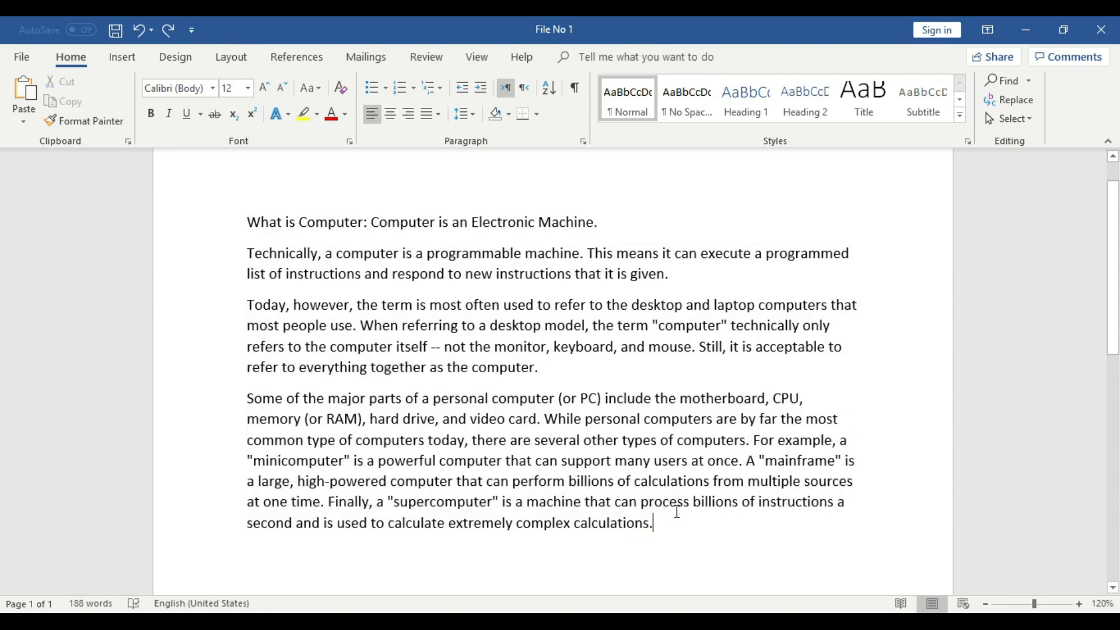
Select the "Some of the major parts" paragraph forward from its start, and reselect it as a whole at once from its end
left_click_drag(247, 398, 712, 517)
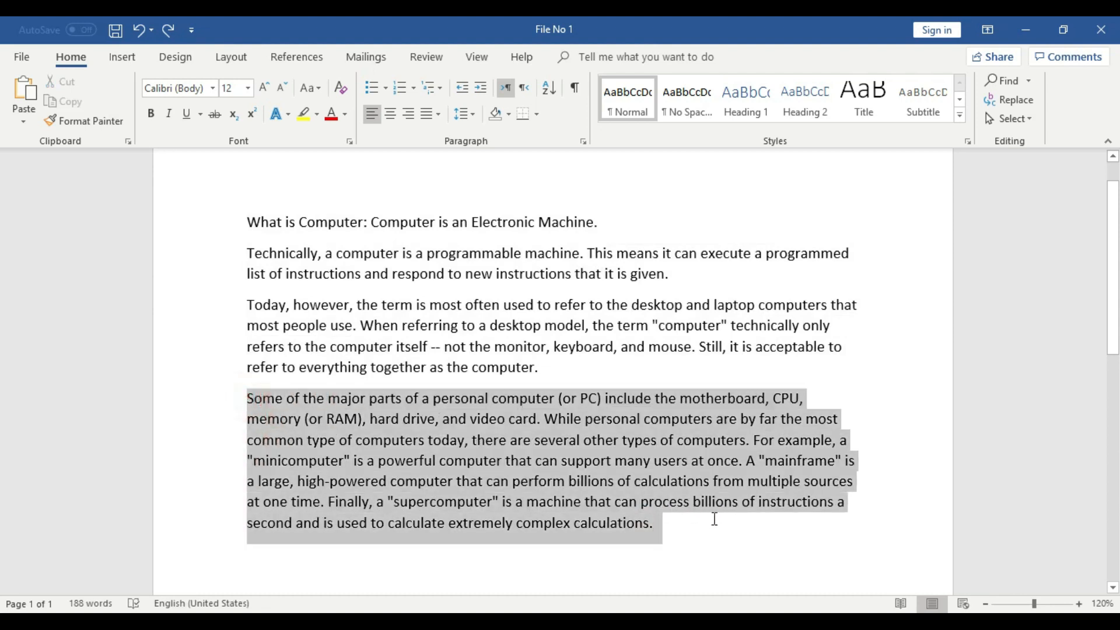
left_click(651, 523)
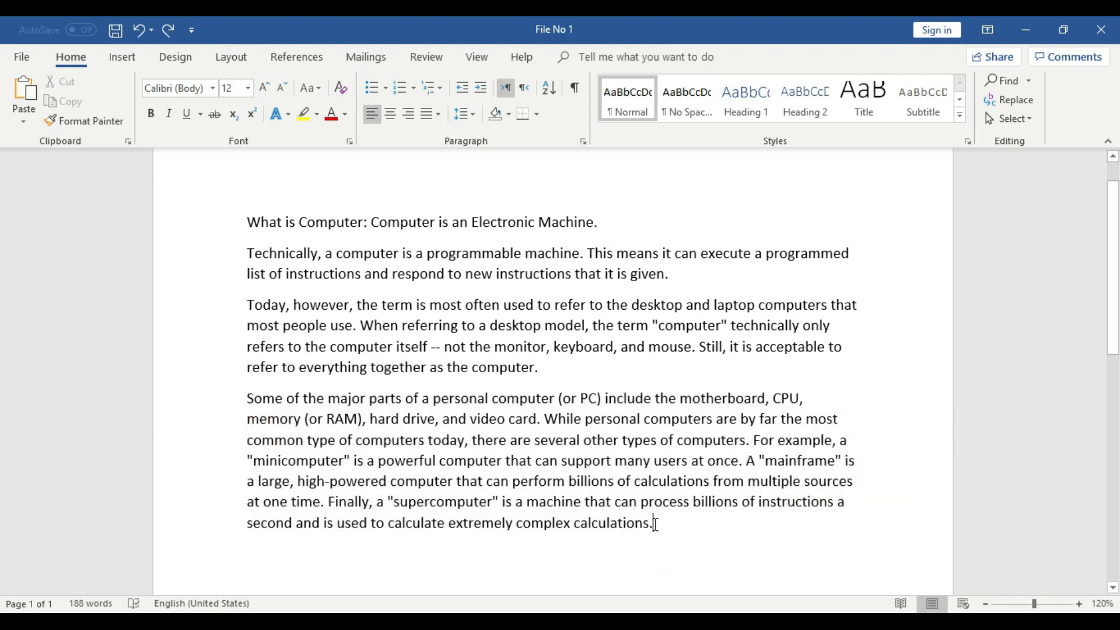
triple_click(655, 523)
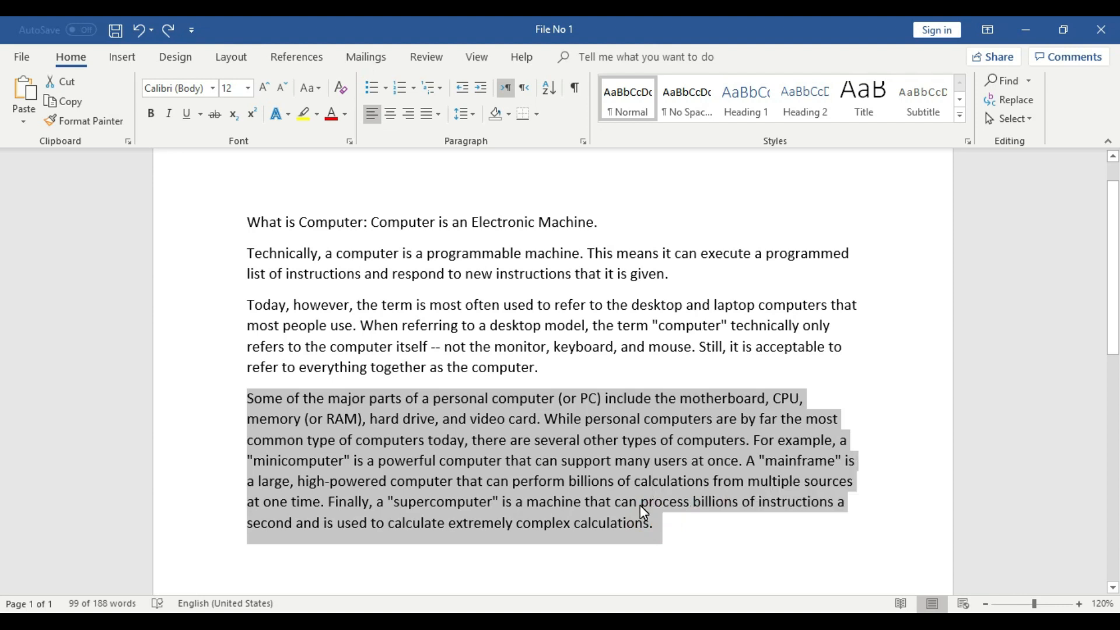
scroll(642, 509, "down", 1)
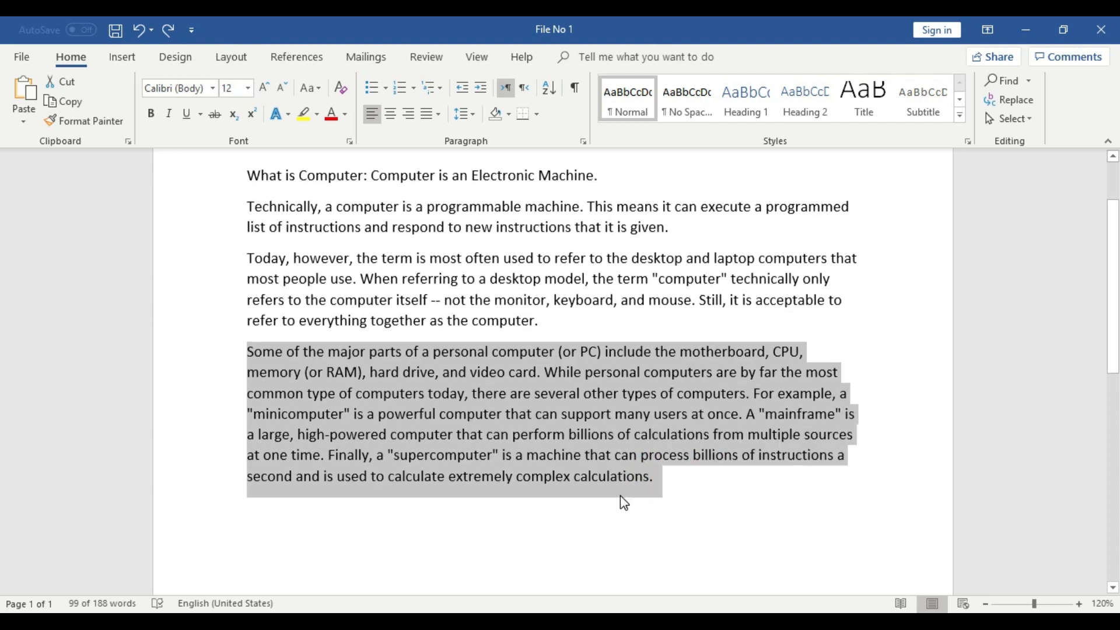
scroll(623, 502, "up", 1)
left_click_drag(250, 300, 551, 376)
scroll(551, 408, "down", 2)
left_click(388, 473)
left_click(693, 436)
key("Return")
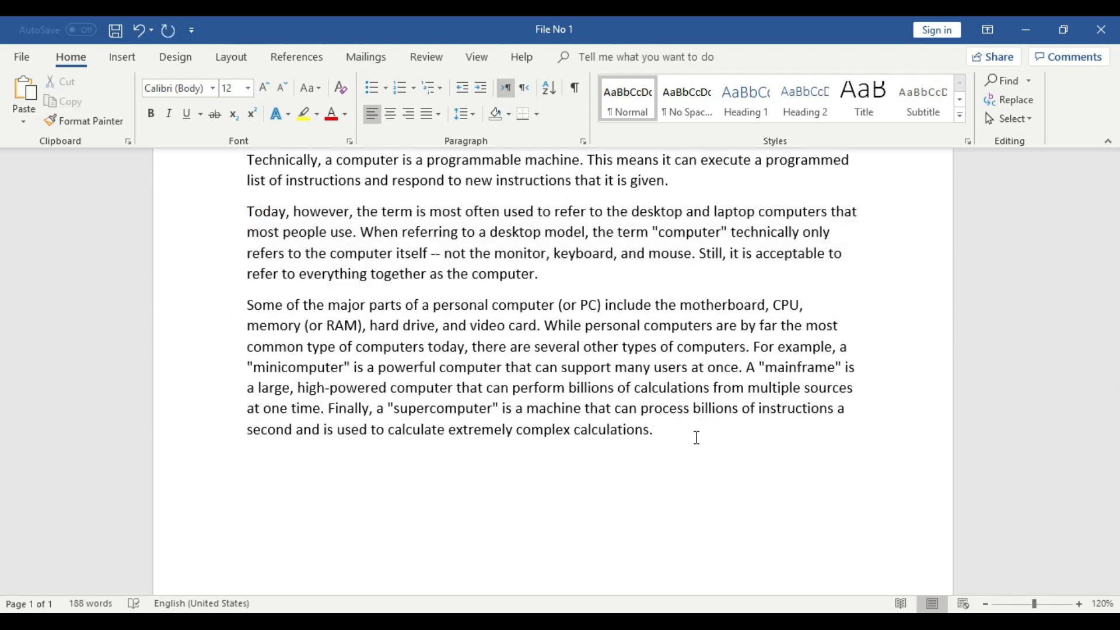
key("ctrl+z")
scroll(697, 437, "up", 3)
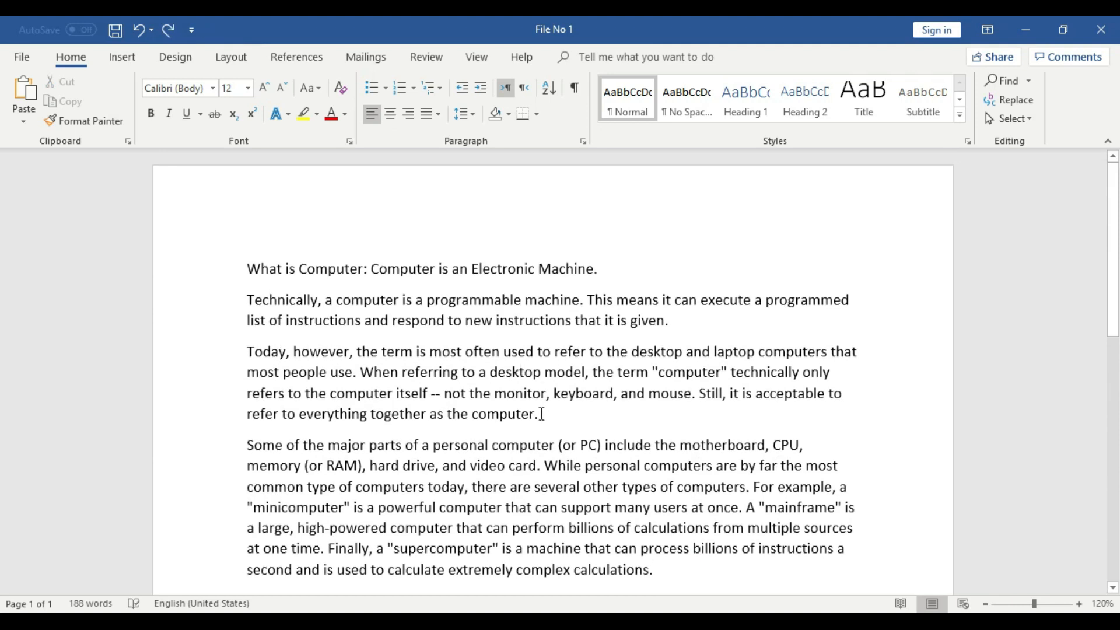
Select the whole "Today, however" paragraph and copy it
mouse_move(541, 414)
left_mouse_down()
mouse_move(555, 434)
mouse_move(543, 416)
left_mouse_up()
left_click(539, 415)
left_click(539, 416)
triple_click(539, 416)
key("ctrl+c")
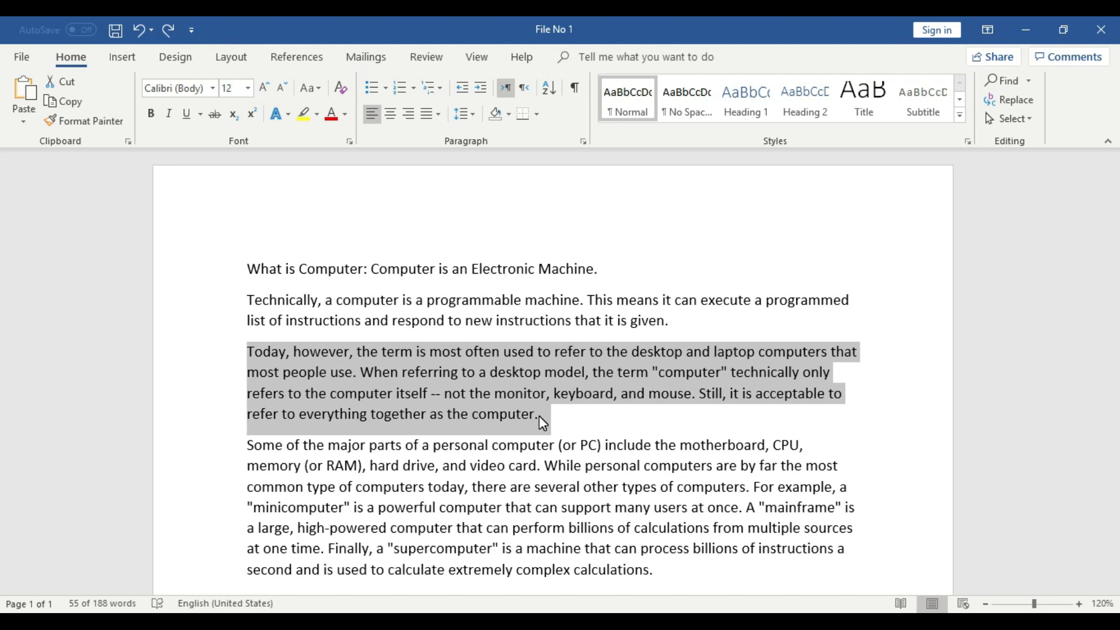
Paste the copied paragraph on a new line below the document's last paragraph
scroll(539, 415, "down", 2)
left_click(668, 433)
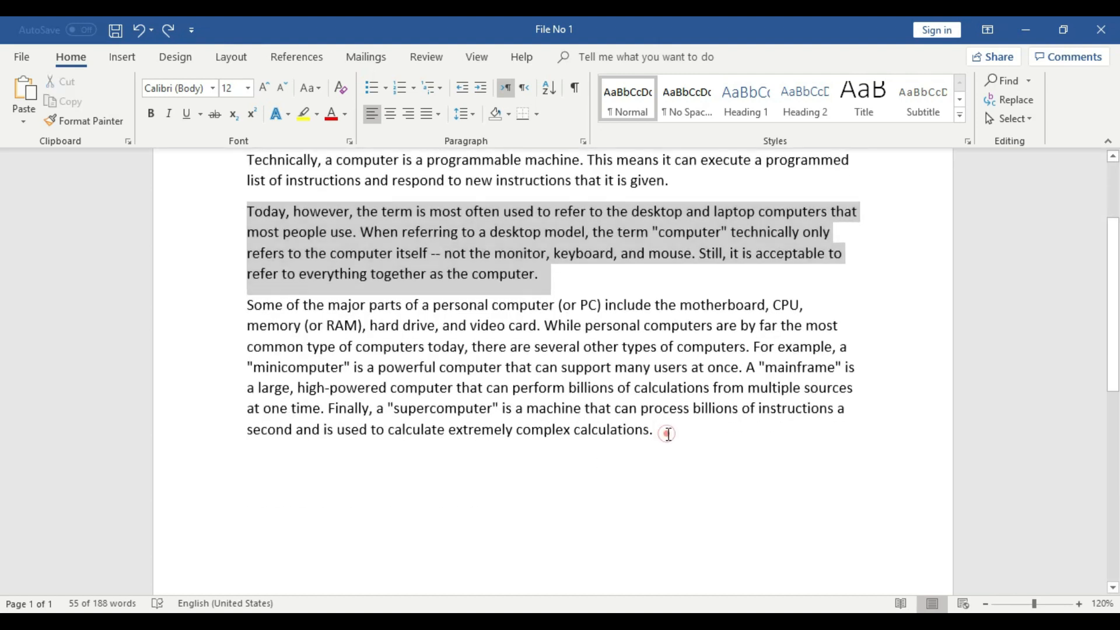
key("Return")
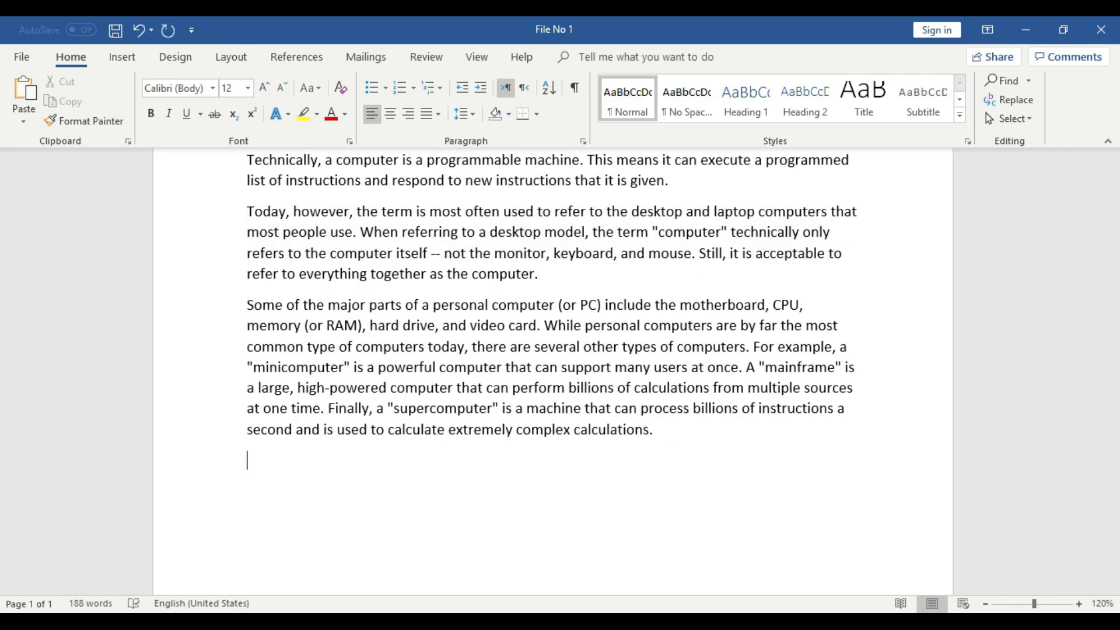
key("ctrl+v")
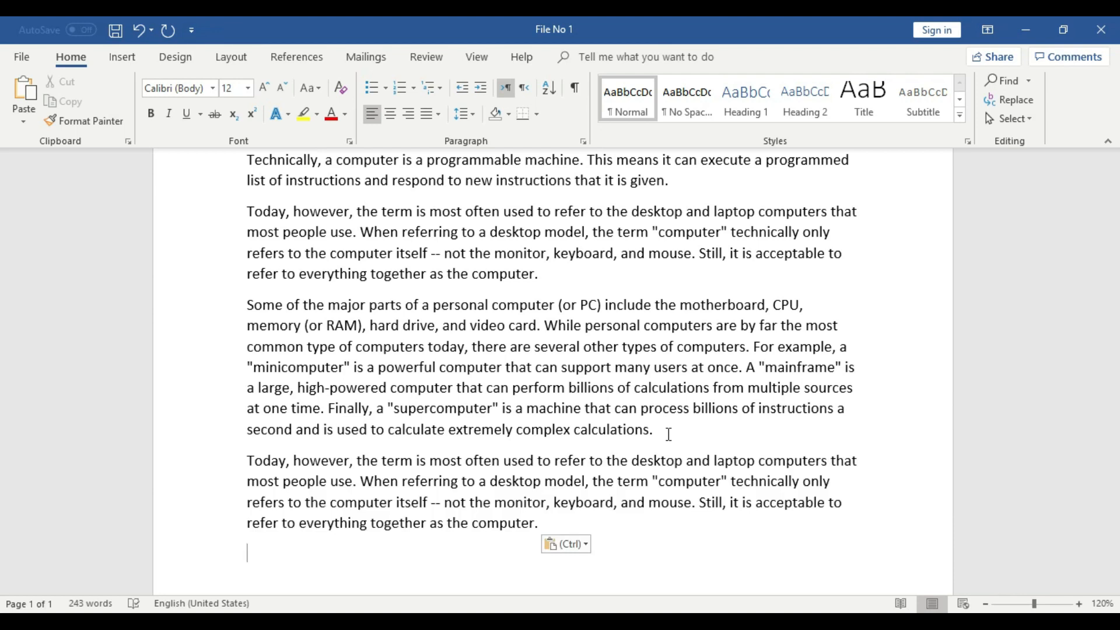
Highlight the original "Today, however" paragraph and its pasted copy in yellow
scroll(665, 434, "up", 1)
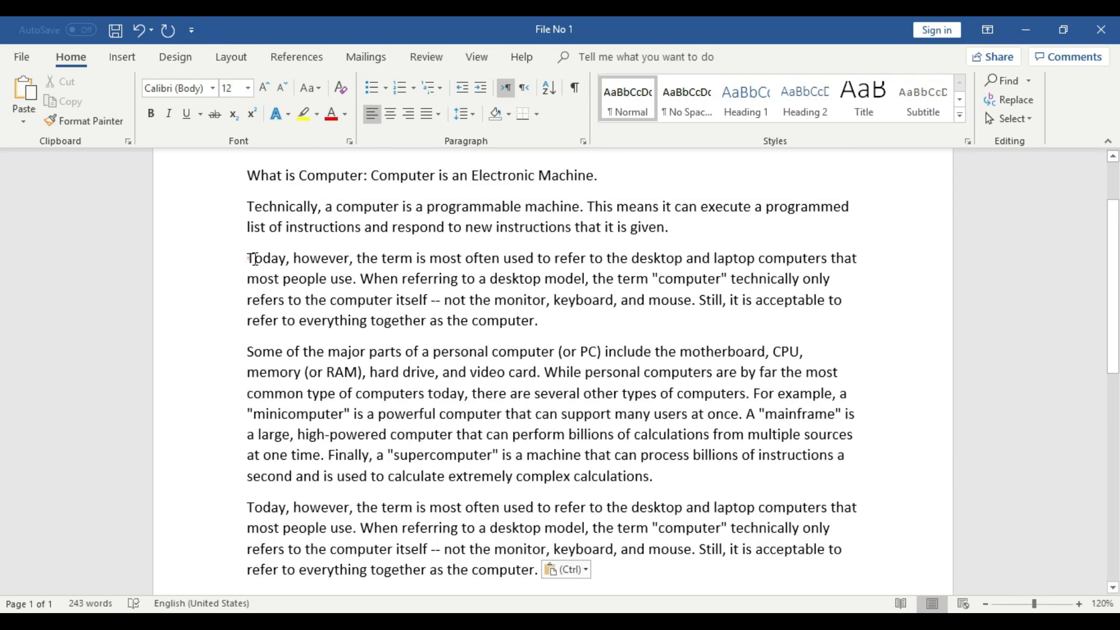
left_click_drag(255, 259, 549, 325)
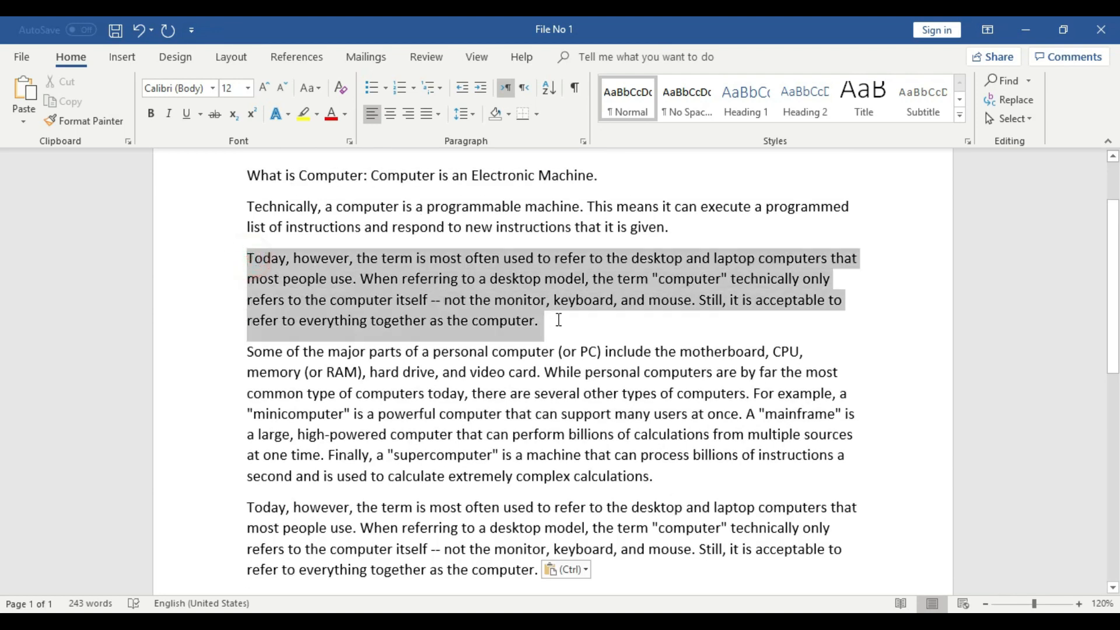
left_click(302, 120)
scroll(373, 374, "down", 1)
left_click_drag(546, 522, 273, 469)
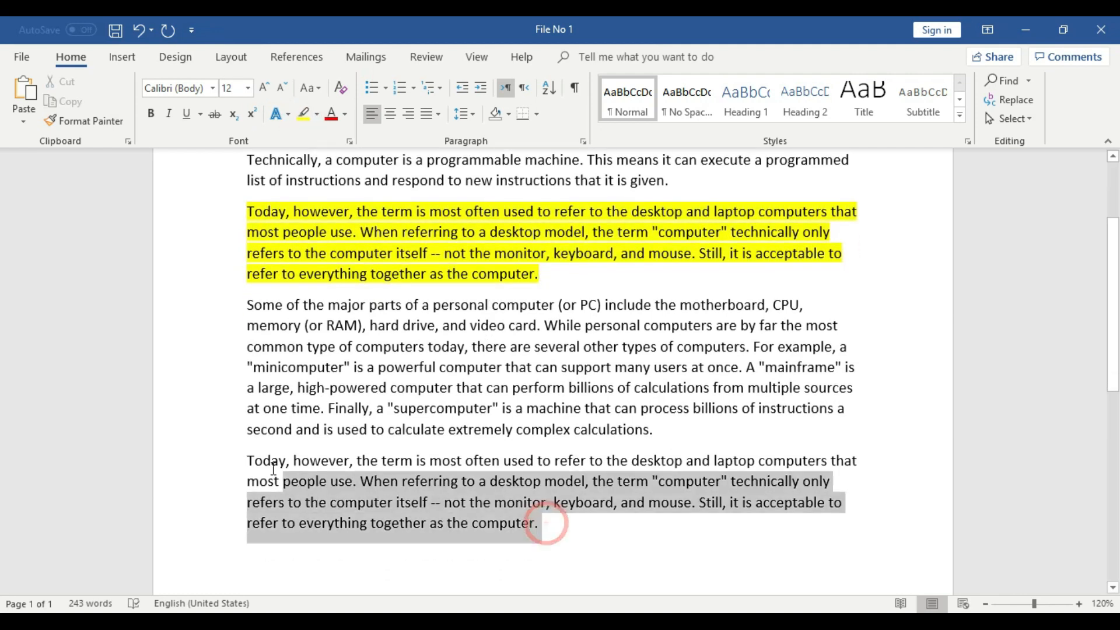
left_click(302, 114)
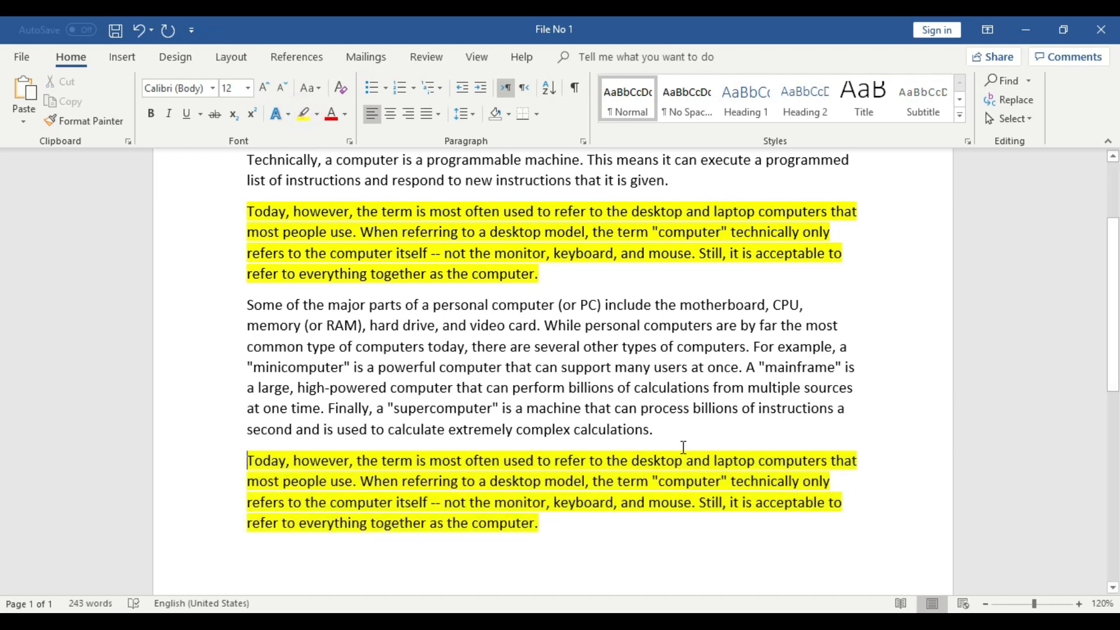
Highlight the sentence "This means it can execute a programmed list of instructions and respond to new instructions that it is given." in pink
scroll(683, 447, "up", 1)
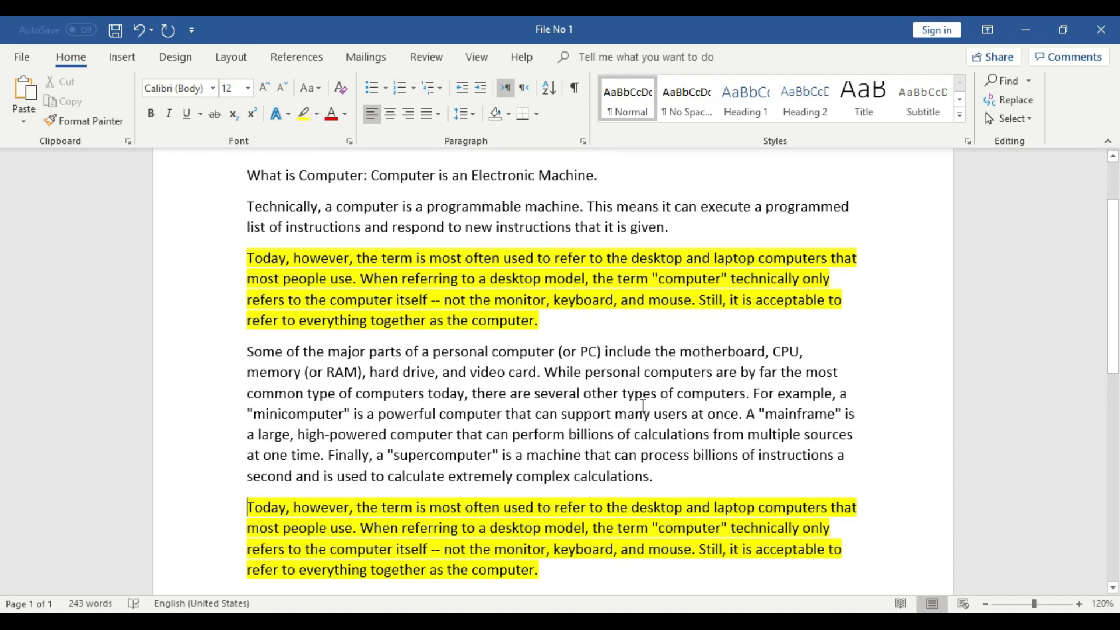
scroll(687, 425, "up", 1)
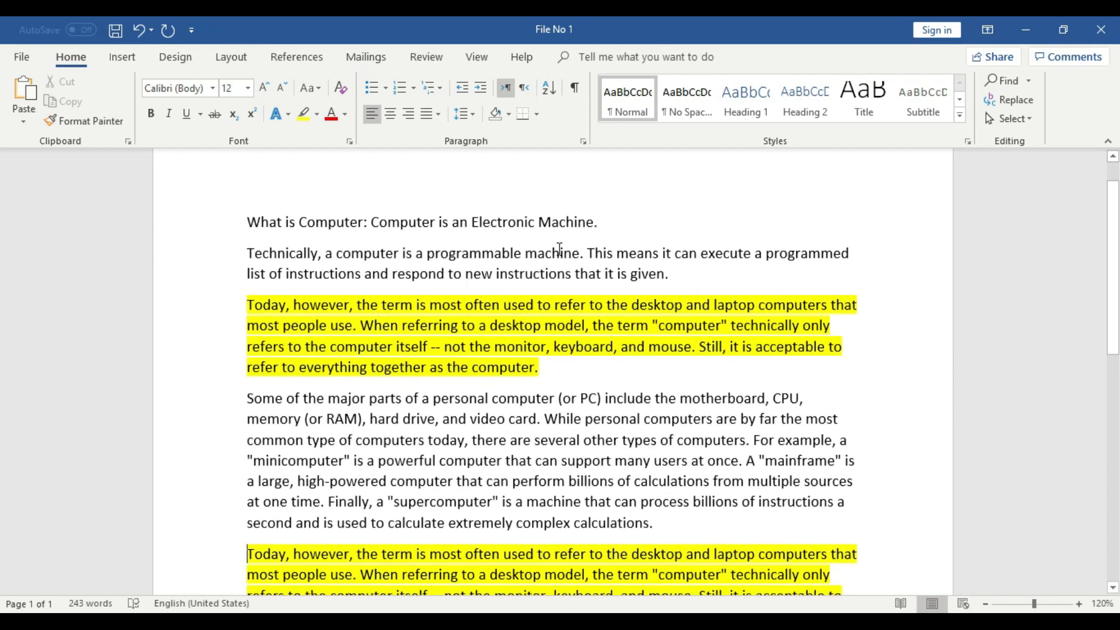
left_click_drag(585, 253, 668, 273)
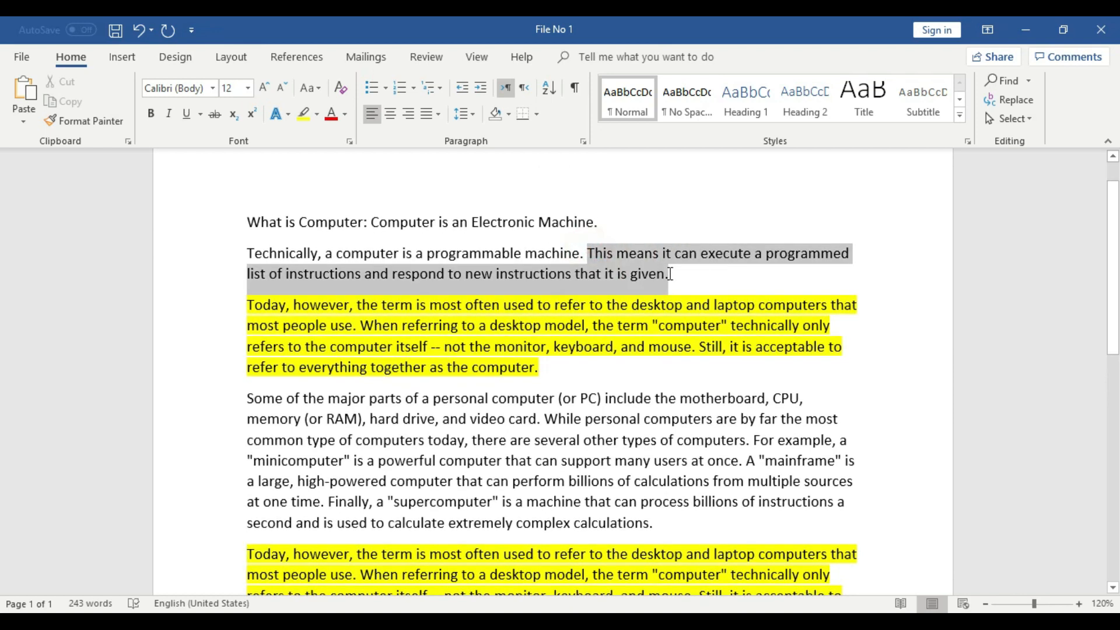
left_click(317, 114)
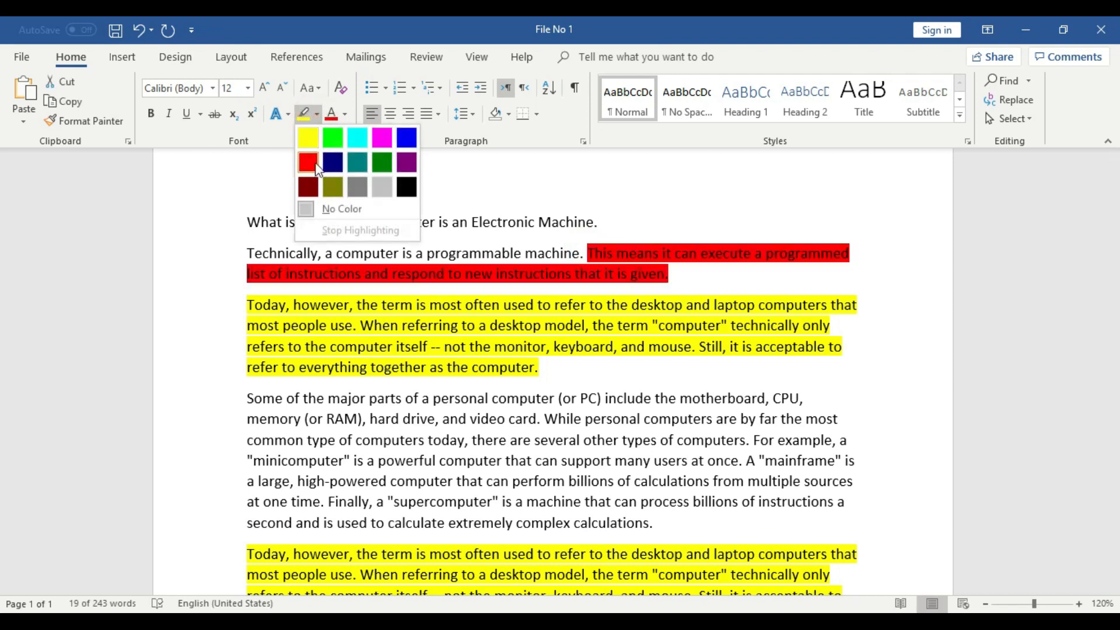
left_click(382, 138)
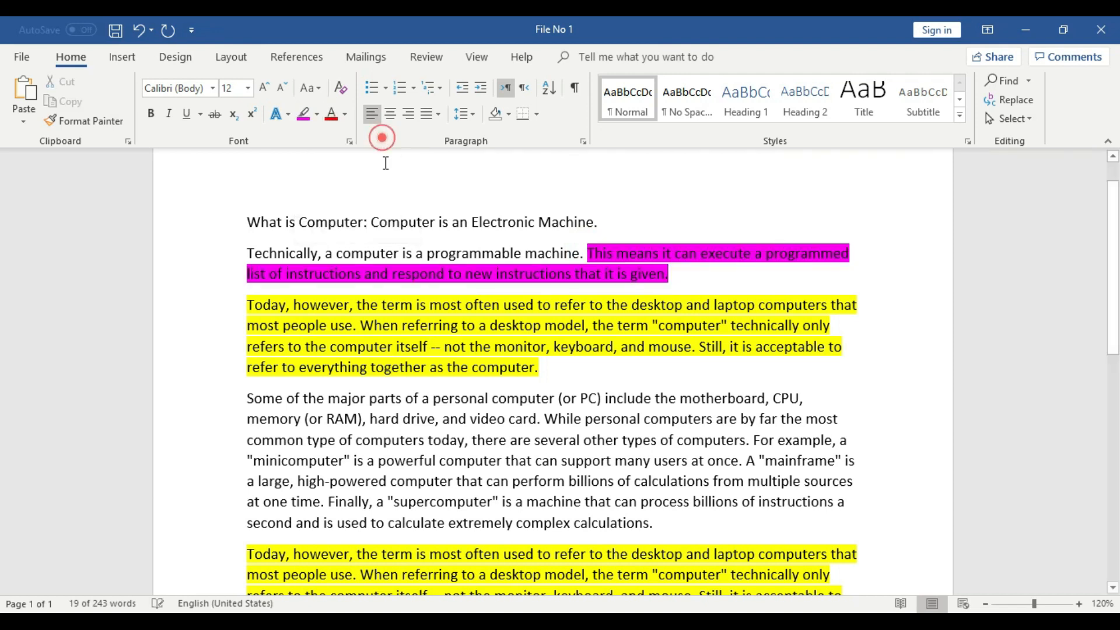
Select the pink-highlighted sentence again, clear the selection and place the cursor at the sentence's end
left_click(680, 273)
left_click_drag(588, 252, 673, 270)
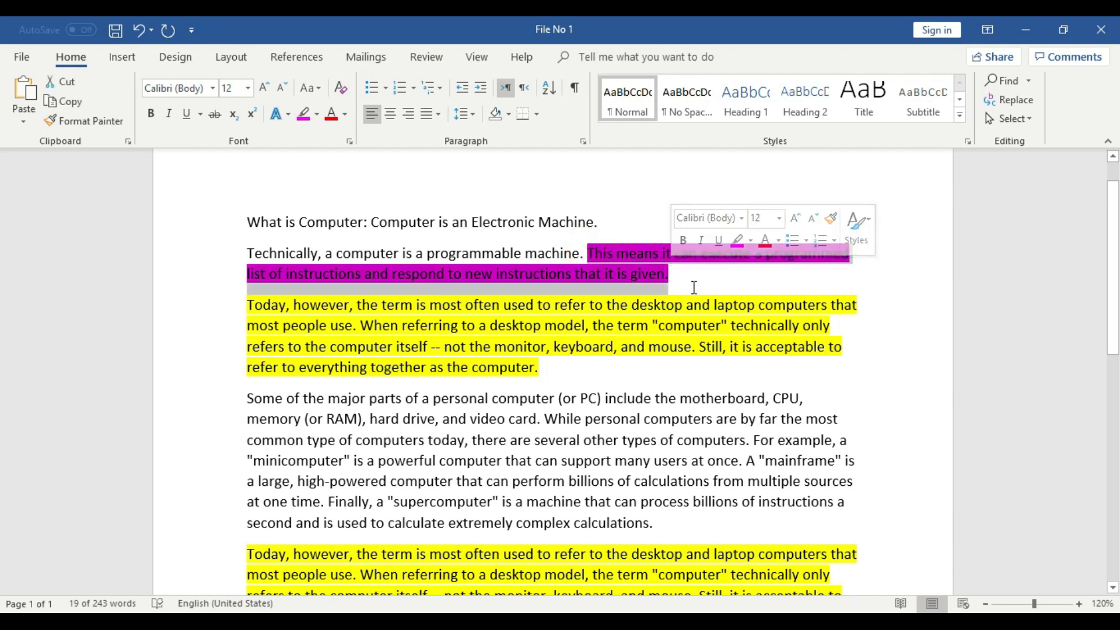
left_click(695, 283)
left_click(746, 400)
scroll(741, 396, "down", 2)
scroll(730, 373, "up", 2)
left_click(683, 277)
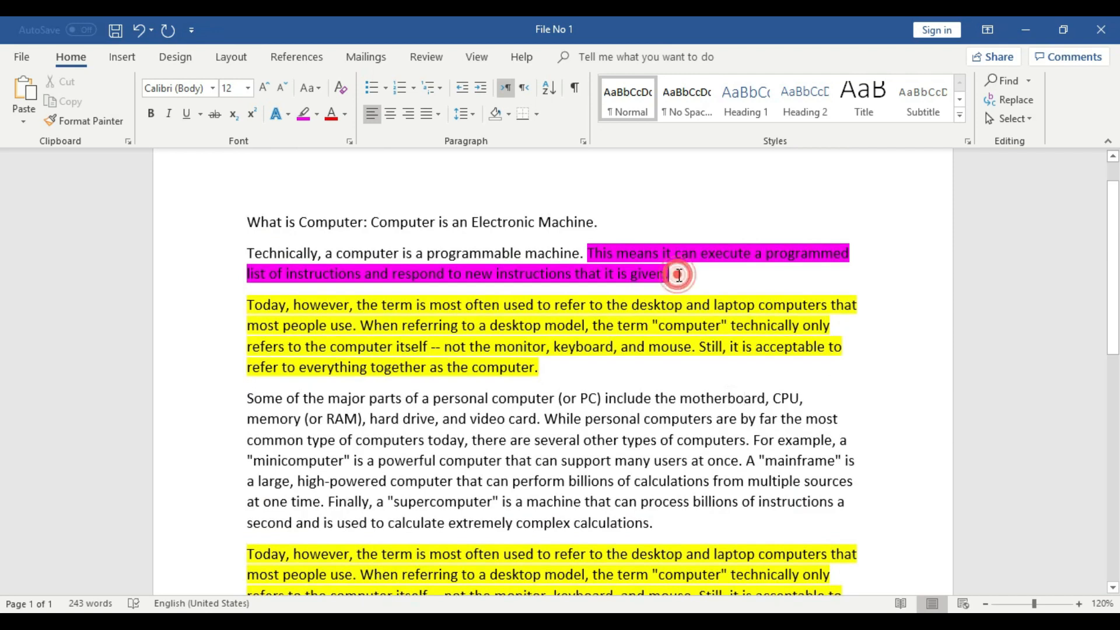
Select the whole original "Today, however" paragraph and clear the selection
scroll(641, 350, "down", 2)
scroll(594, 479, "down", 2)
left_click(370, 464)
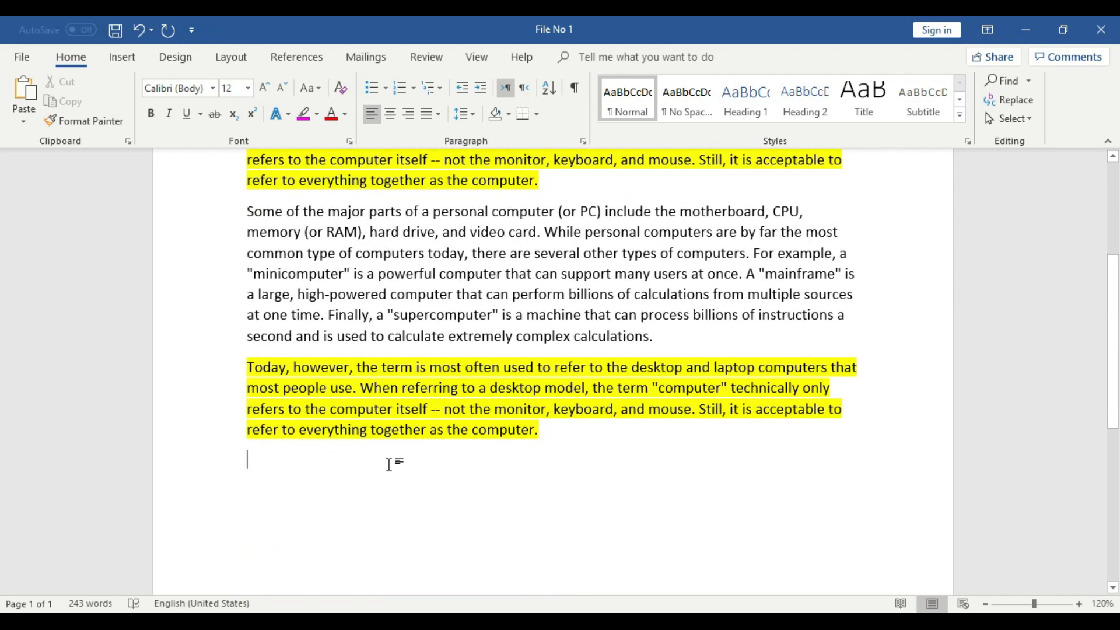
scroll(389, 463, "up", 4)
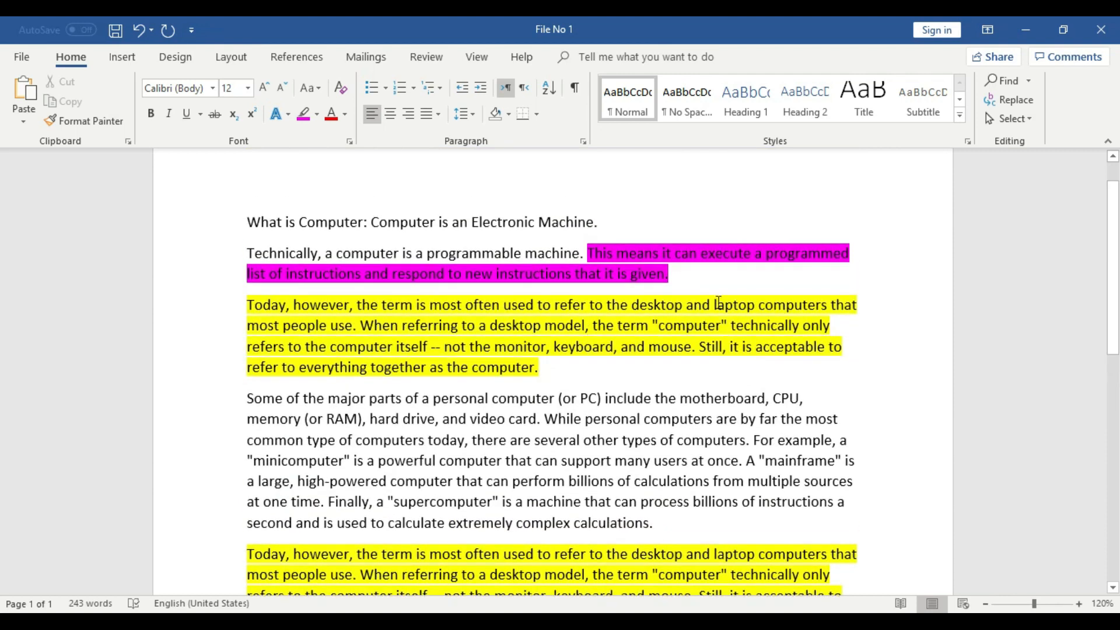
triple_click(540, 367)
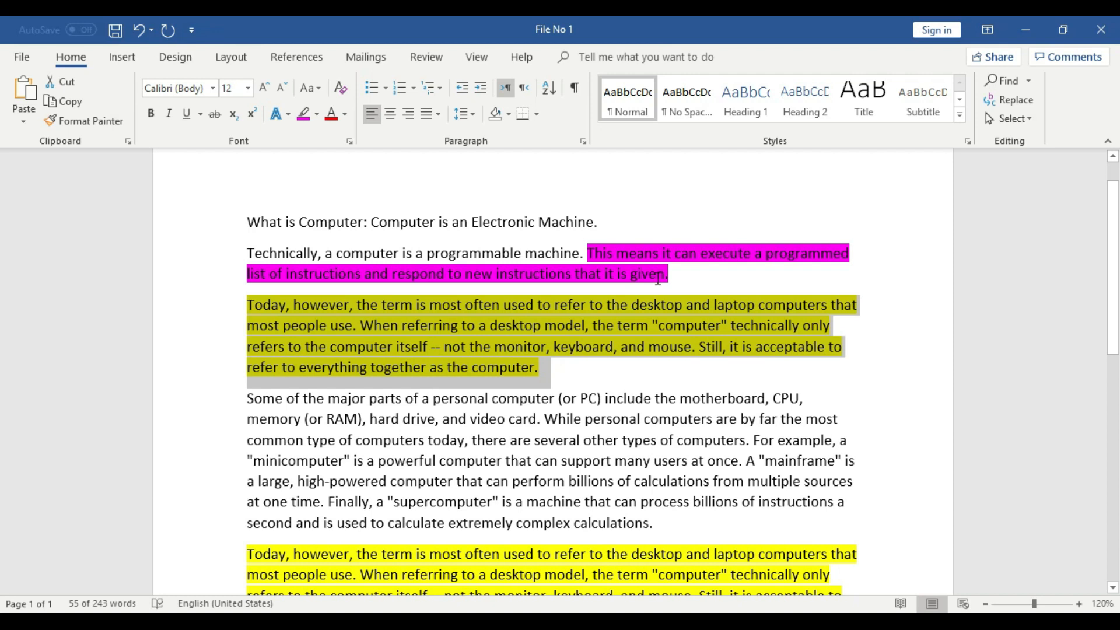
left_click(699, 279)
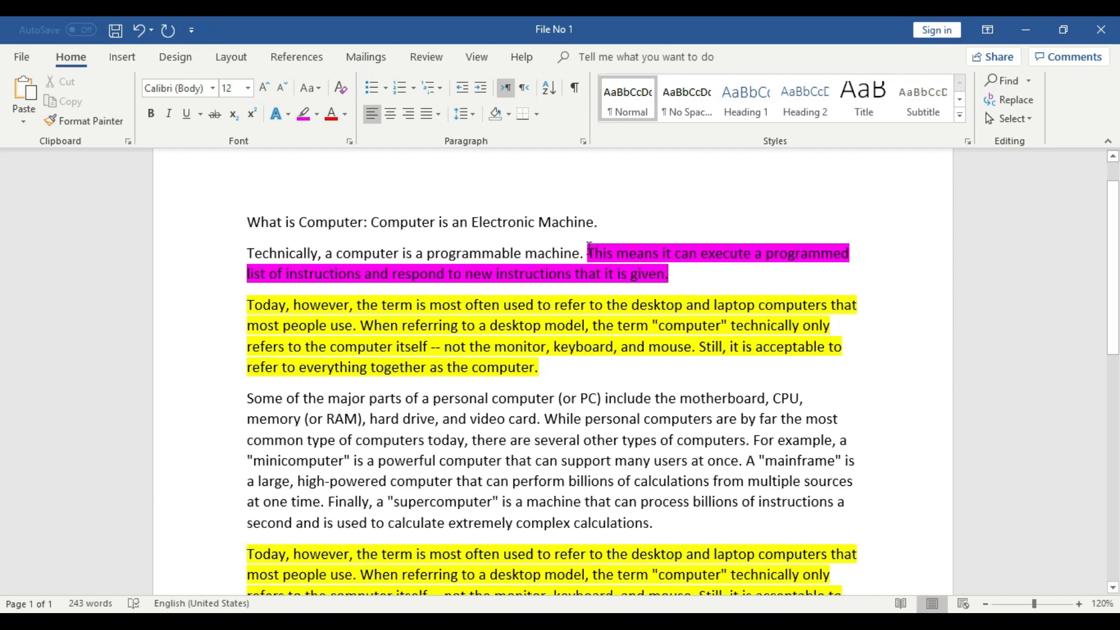
Select the period ending the pink sentence and the whole "Technically, a computer" paragraph in turn, clearing each selection
double_click(670, 275)
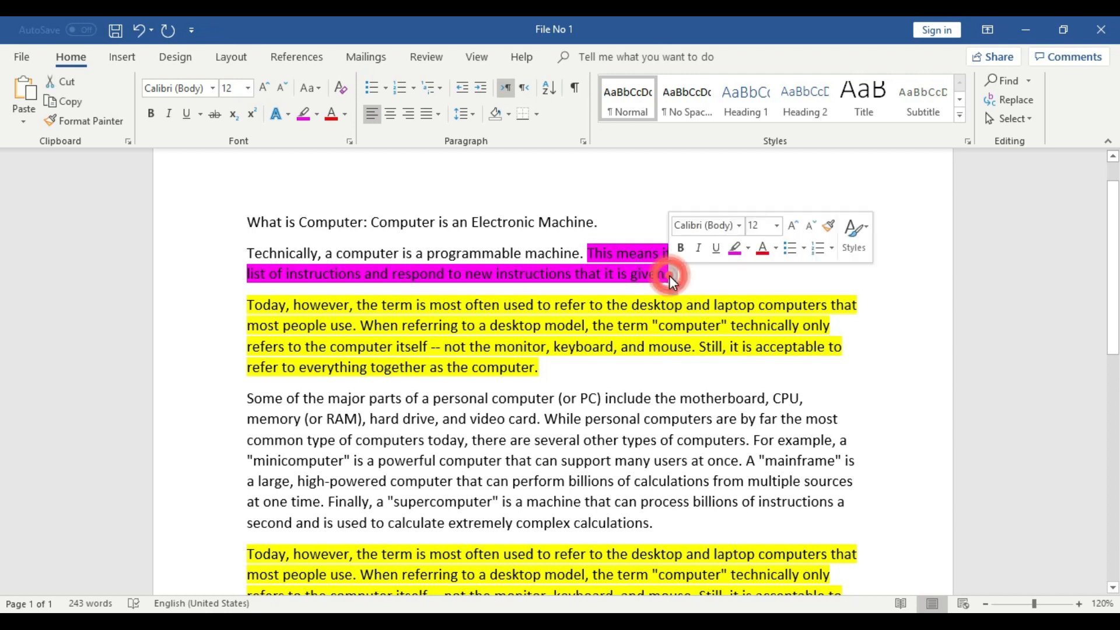
left_click(667, 273)
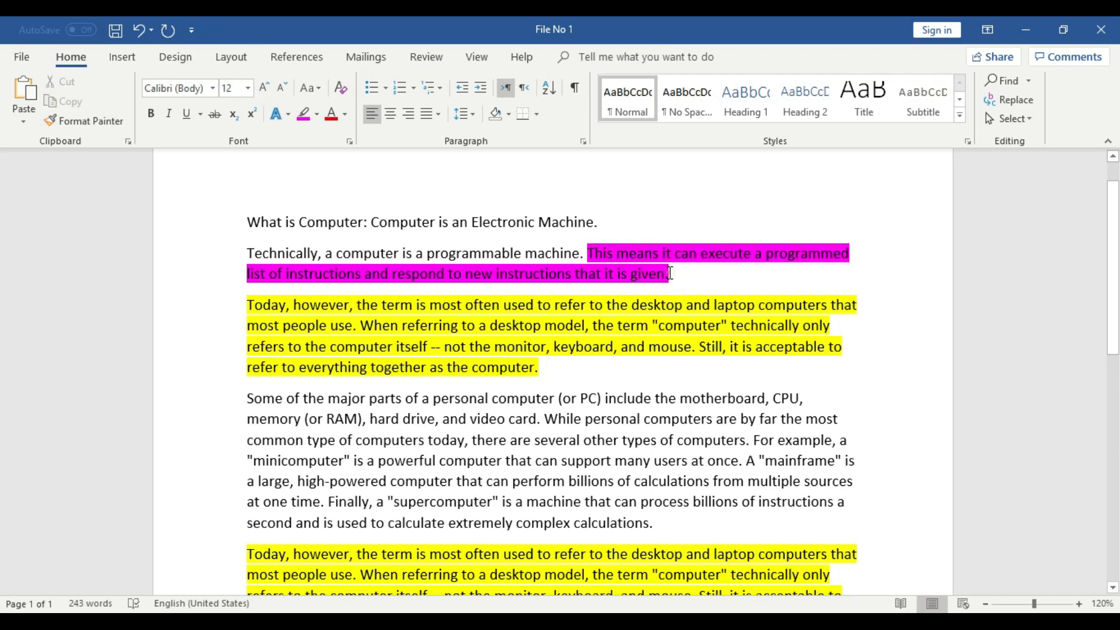
triple_click(667, 273)
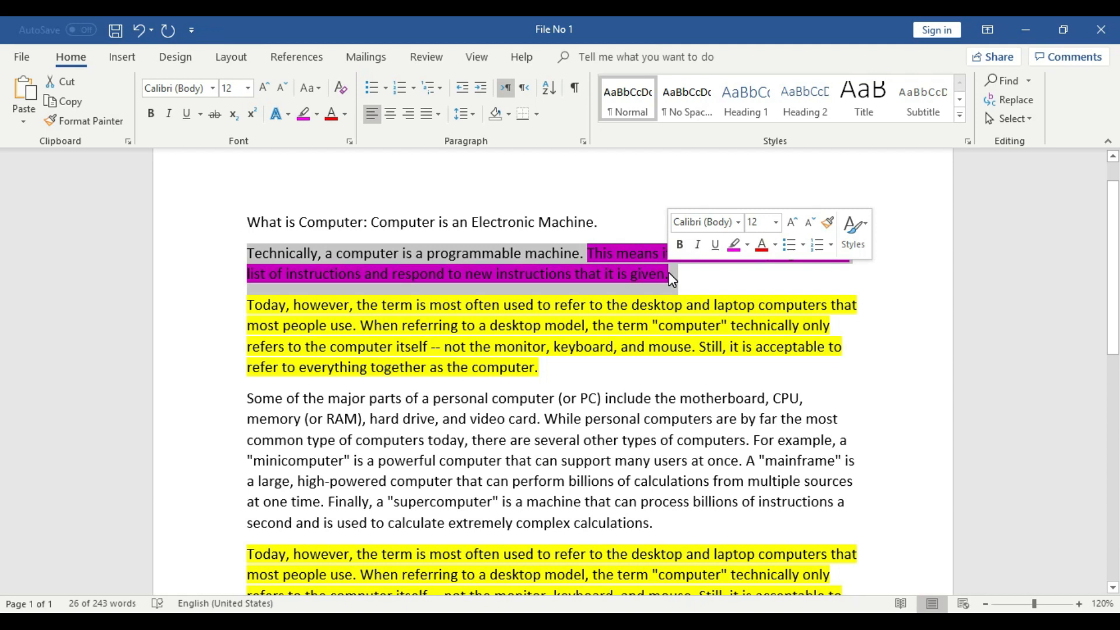
left_click(669, 272)
left_click_drag(589, 253, 640, 277)
left_click(667, 273)
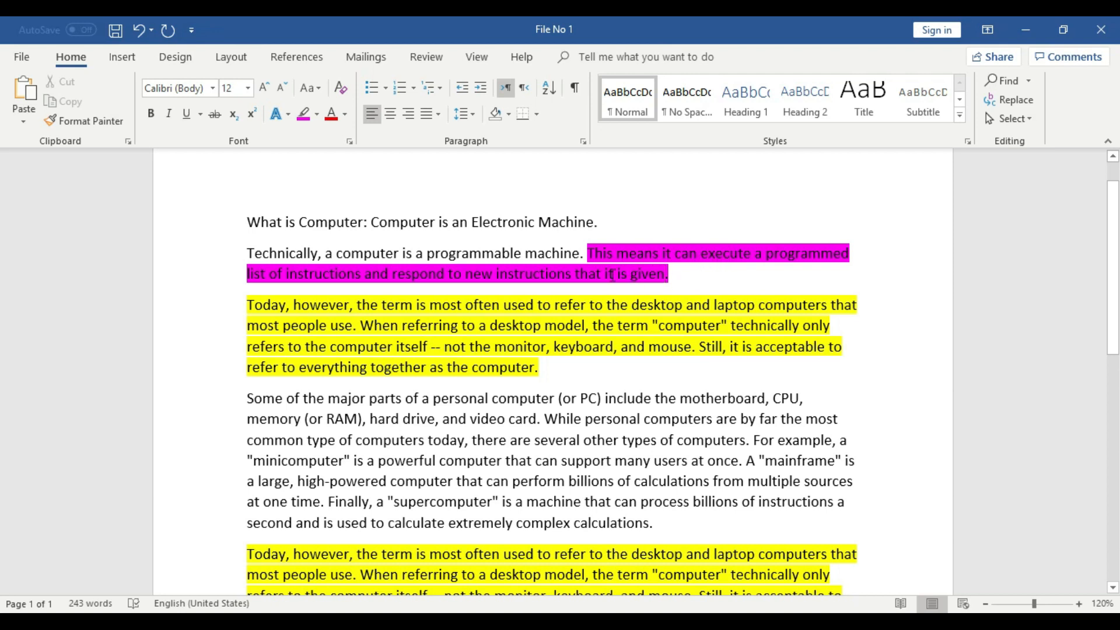
Select the pink-highlighted sentence in the "Technically" paragraph from its end back to its start and copy it
left_click(676, 279)
left_click_drag(671, 275, 585, 253)
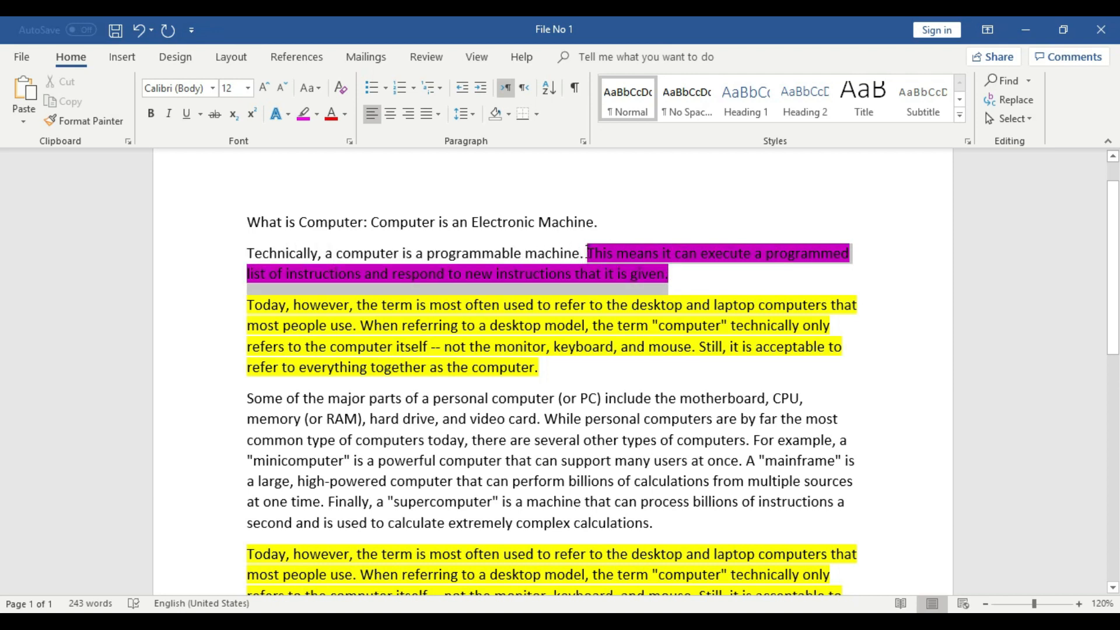
left_click_drag(587, 253, 587, 253)
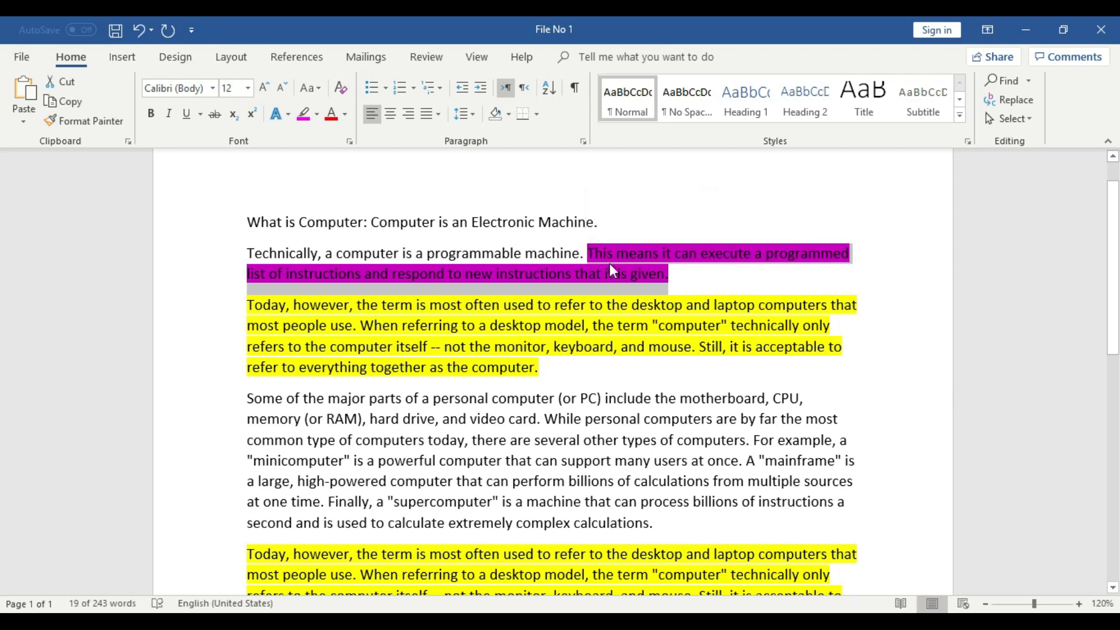
right_click(617, 255)
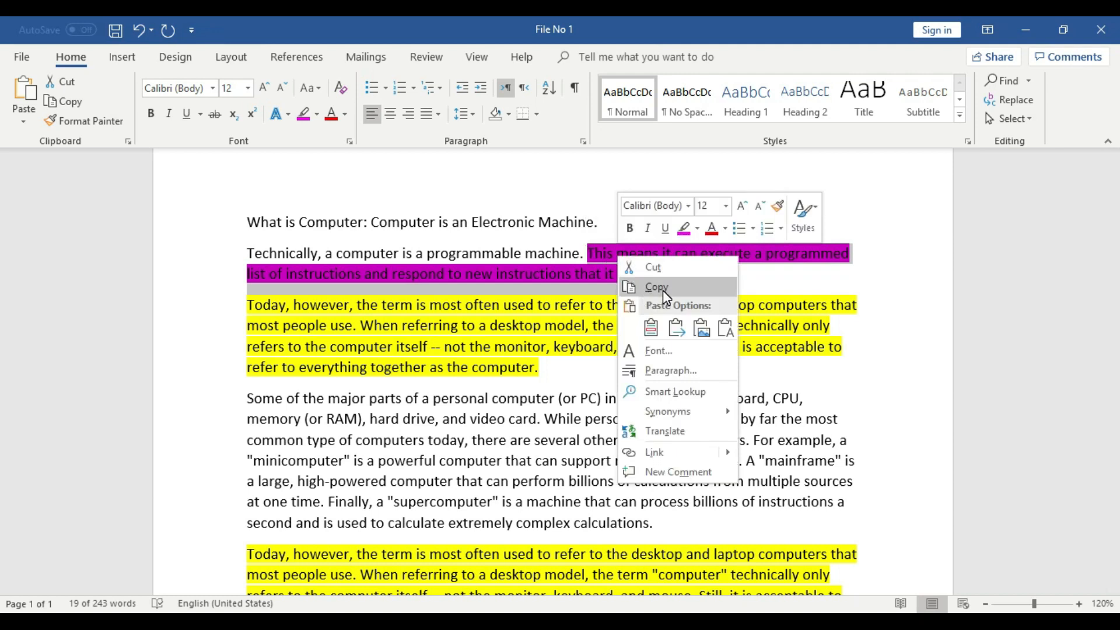
left_click(662, 289)
Paste the copied sentence on a new line below the last yellow paragraph, keeping its source formatting
scroll(560, 483, "down", 2)
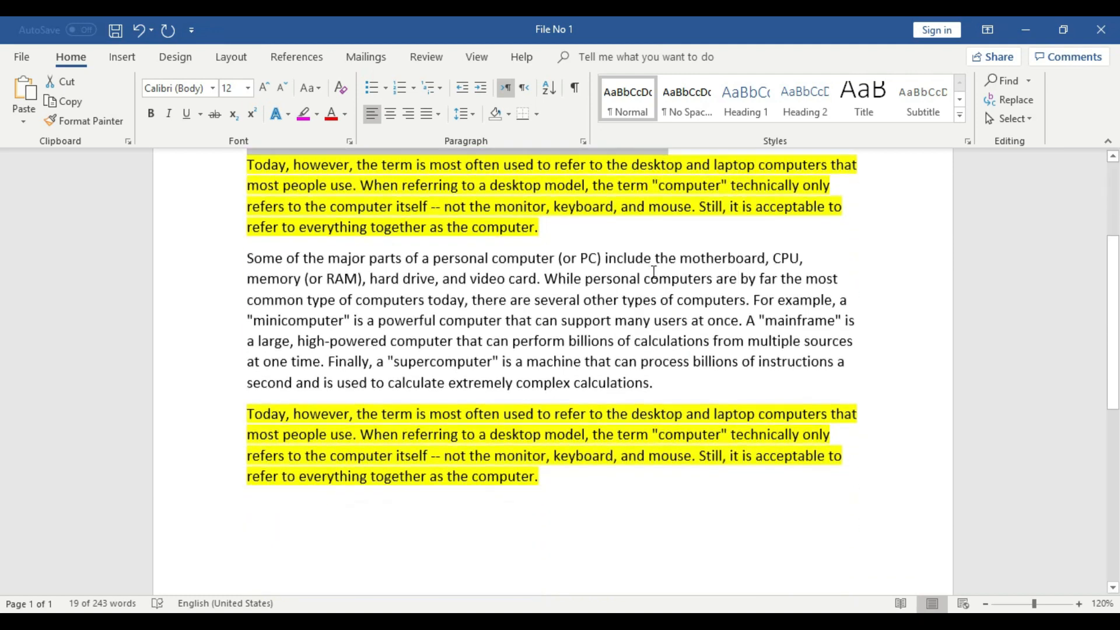
left_click(560, 483)
key("Return")
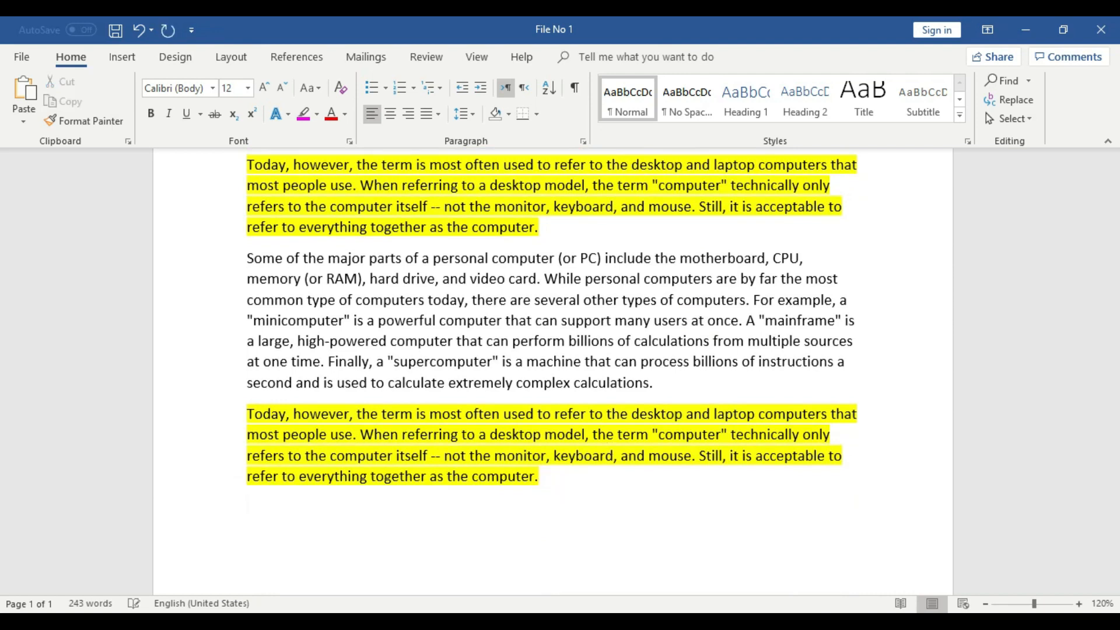
right_click(365, 507)
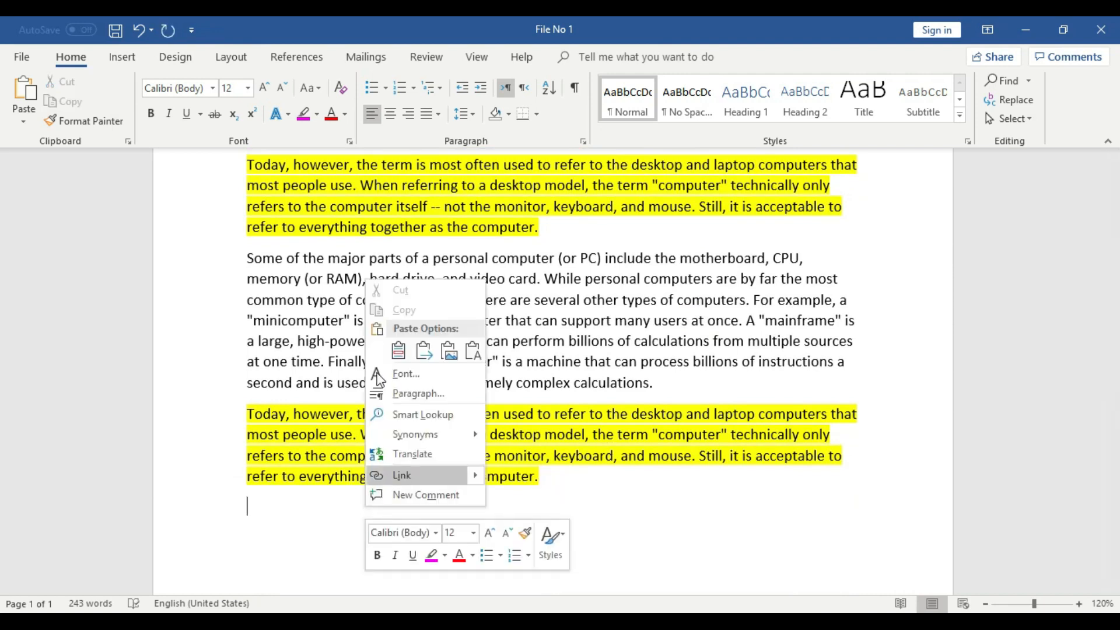
left_click(396, 349)
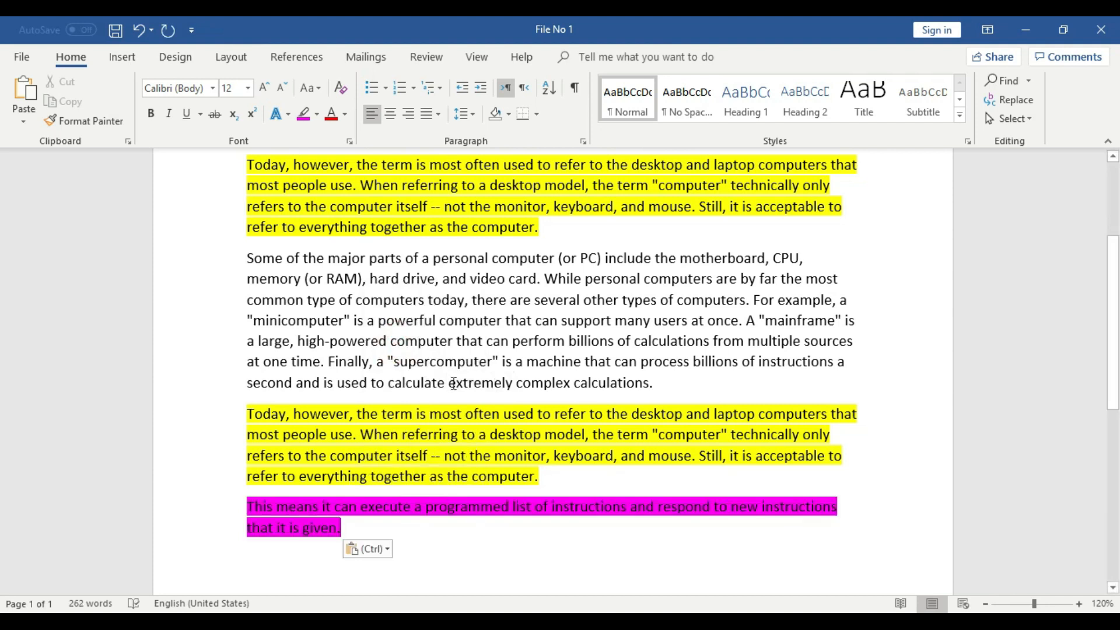
Select the original pink-highlighted sentence in the "Technically" paragraph again, from its end back to its start
scroll(453, 383, "up", 3)
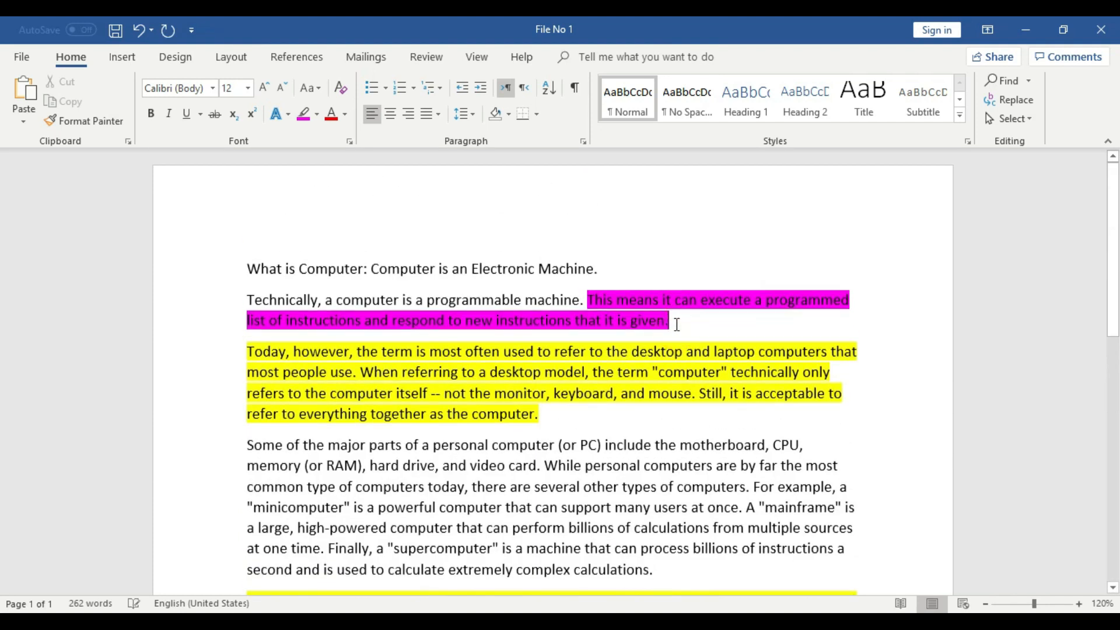
left_click(676, 324, "ctrl")
right_click(604, 299)
left_click(759, 323)
left_click(744, 324)
left_click(675, 323)
left_click_drag(633, 320, 591, 301)
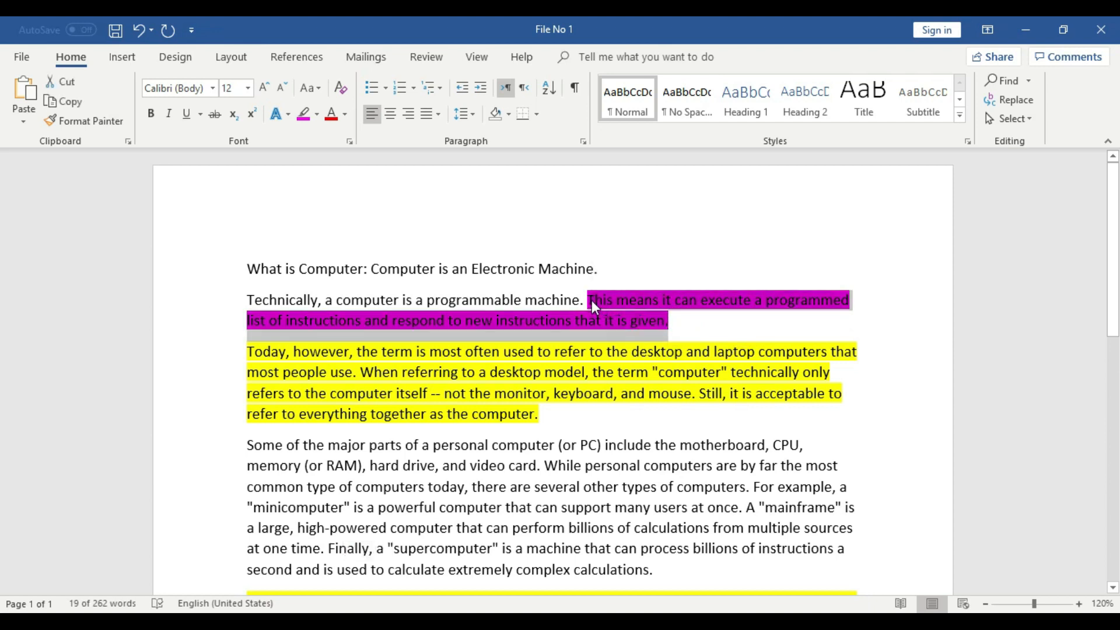
left_click_drag(592, 299, 247, 474)
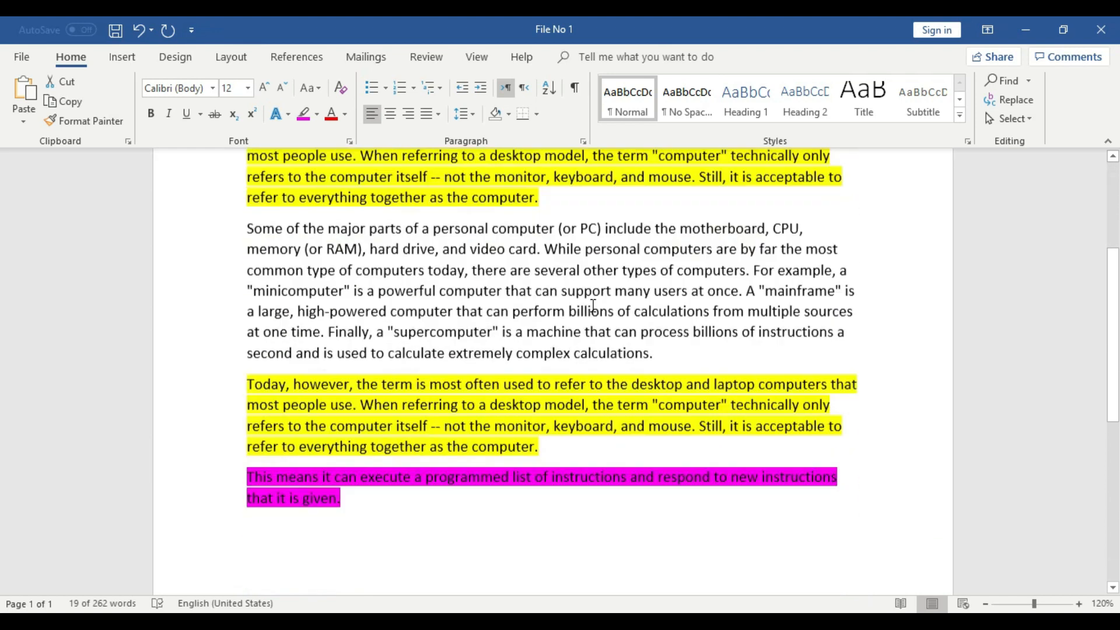
Start a new line below the pasted pink sentence, paste the sentence there and undo the paste
scroll(453, 395, "down", 2)
left_click(403, 393)
key("Return")
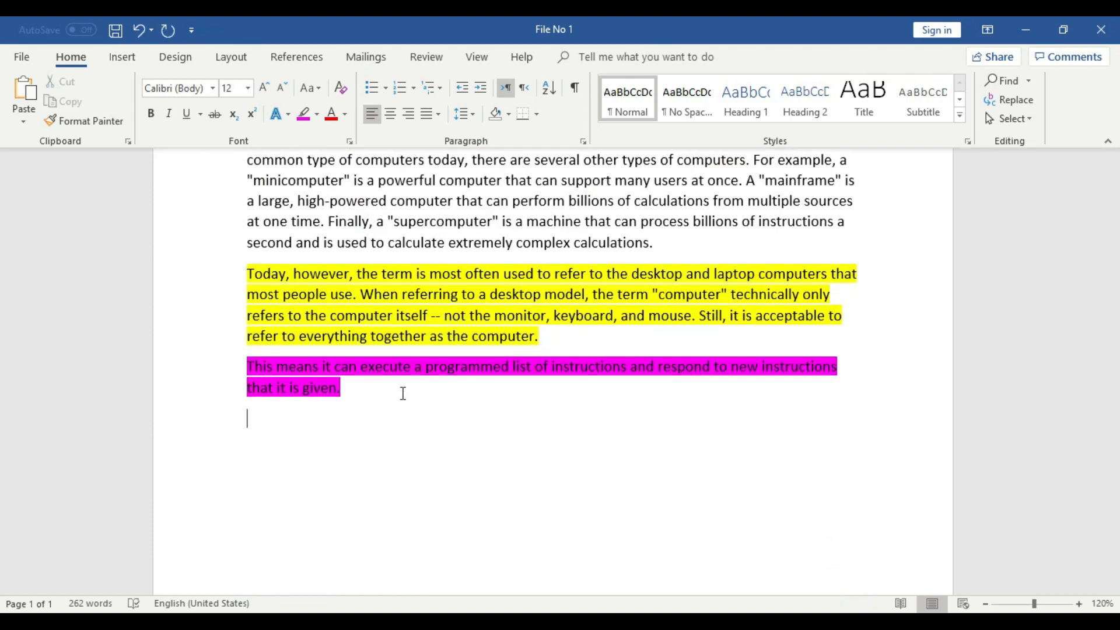
key("ctrl+v")
key("ctrl+z")
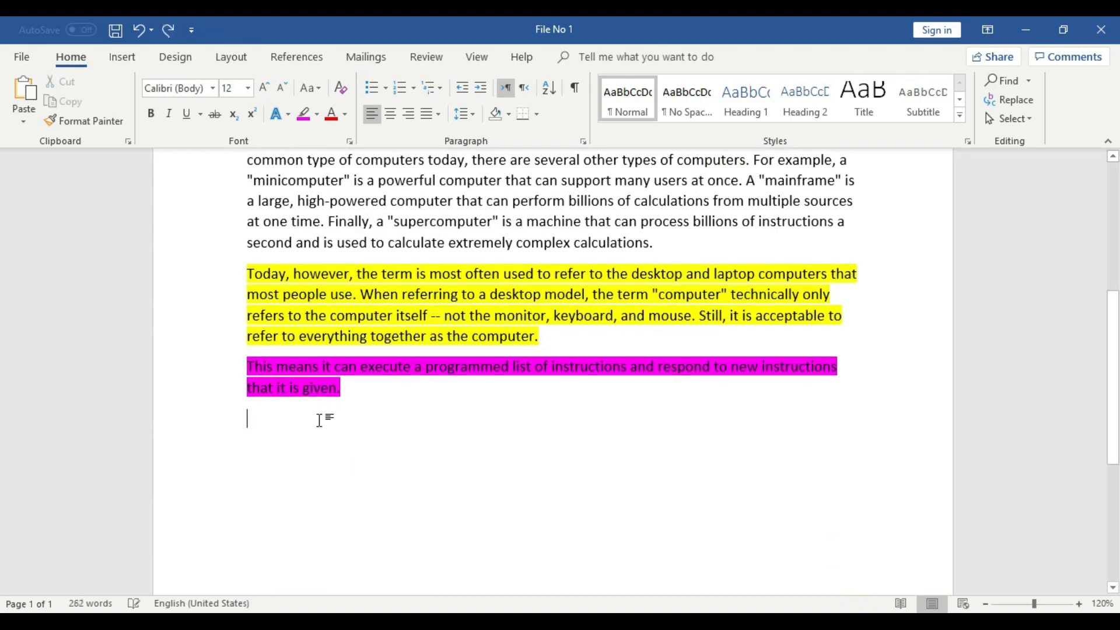
Paste the sentence on the empty last line with source formatting kept, undo it, and repeat the paste
right_click(307, 419)
left_click(341, 263)
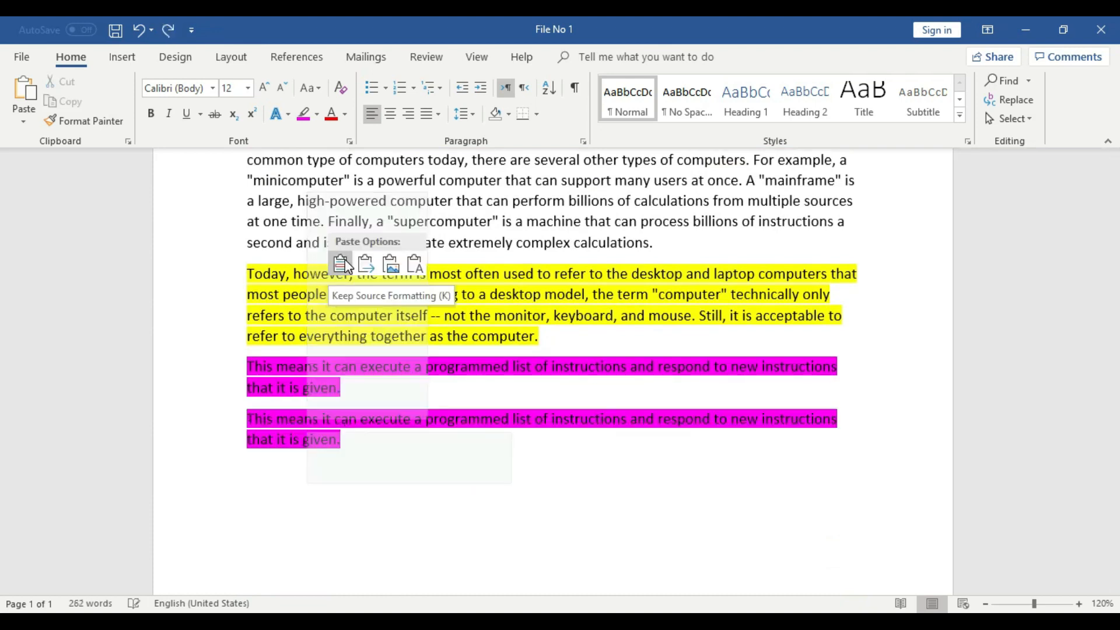
key("ctrl+z")
key("ctrl+v")
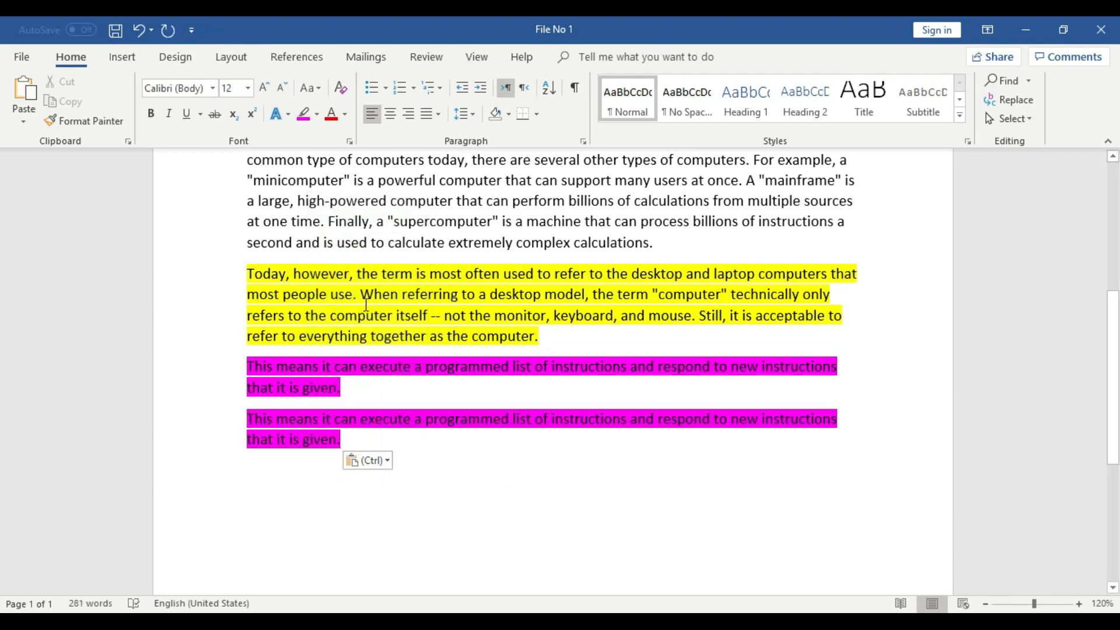
key("ctrl+z")
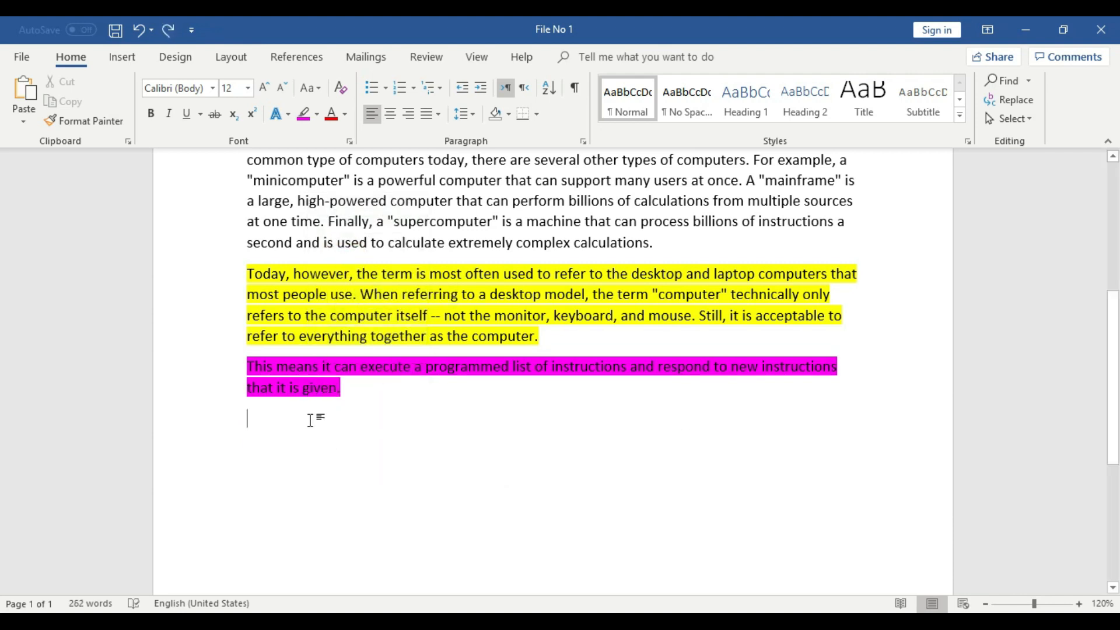
key("ctrl+v")
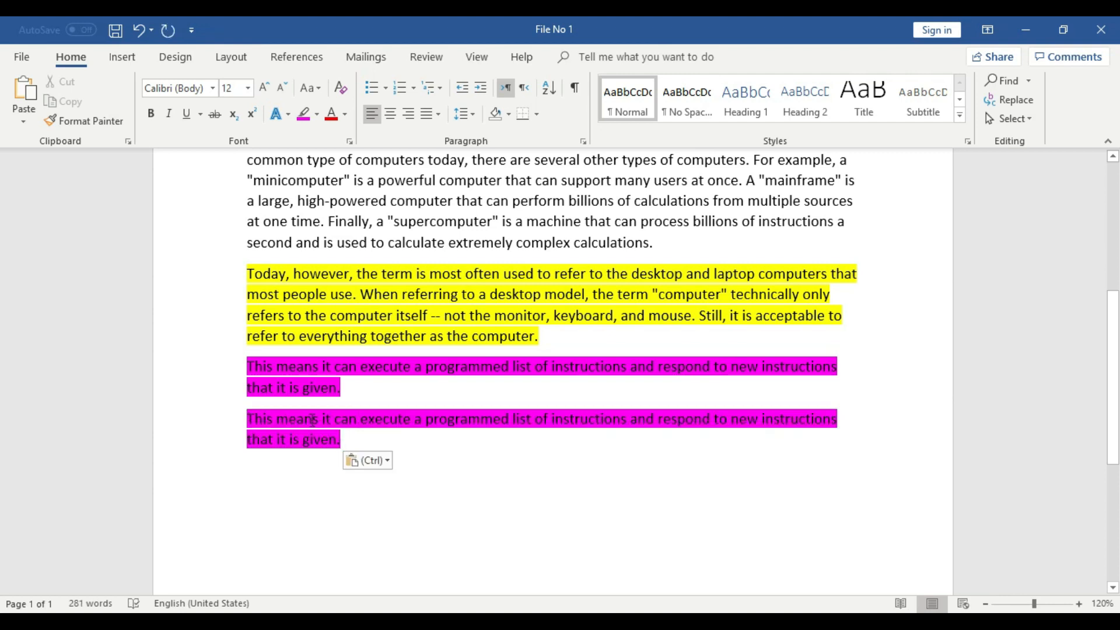
Select the whole "Some of the major parts" paragraph and clear the selection
scroll(312, 420, "up", 3)
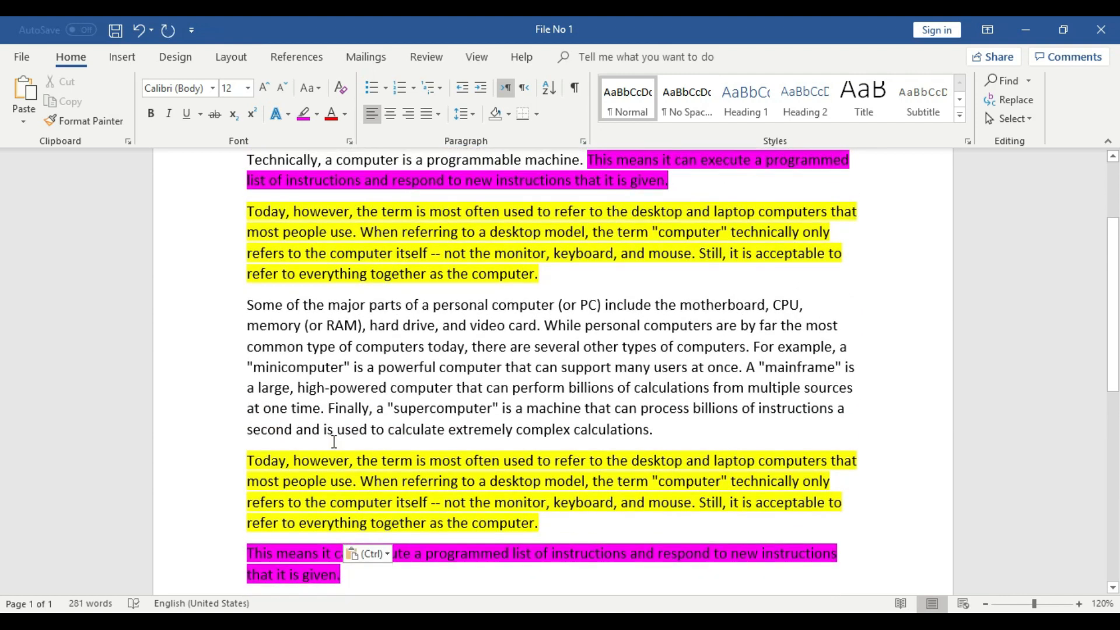
scroll(334, 442, "up", 2)
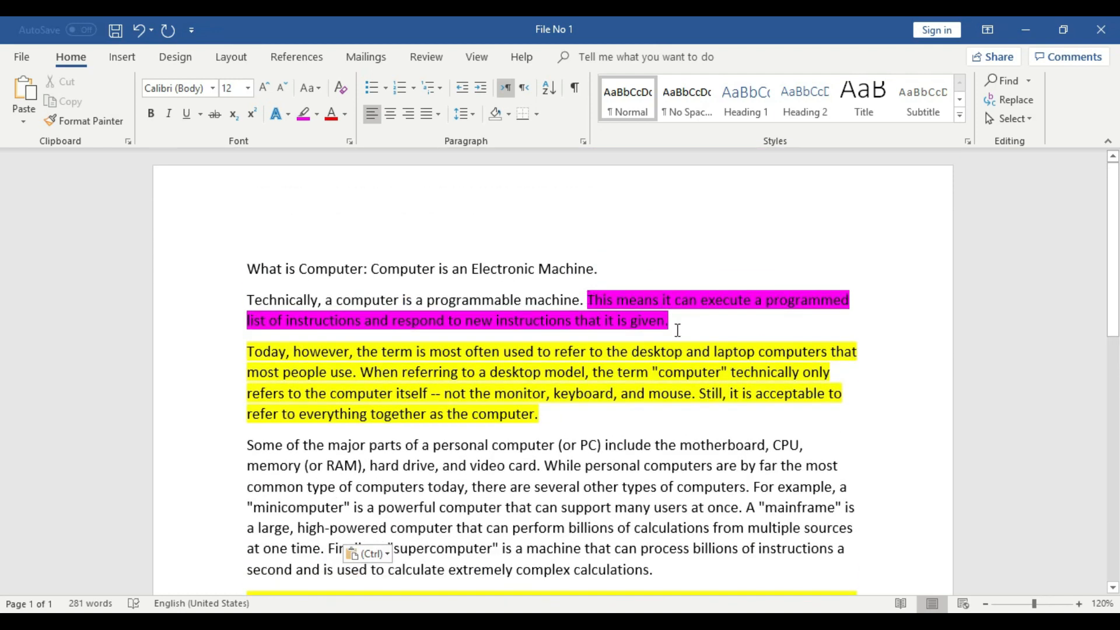
scroll(620, 334, "down", 2)
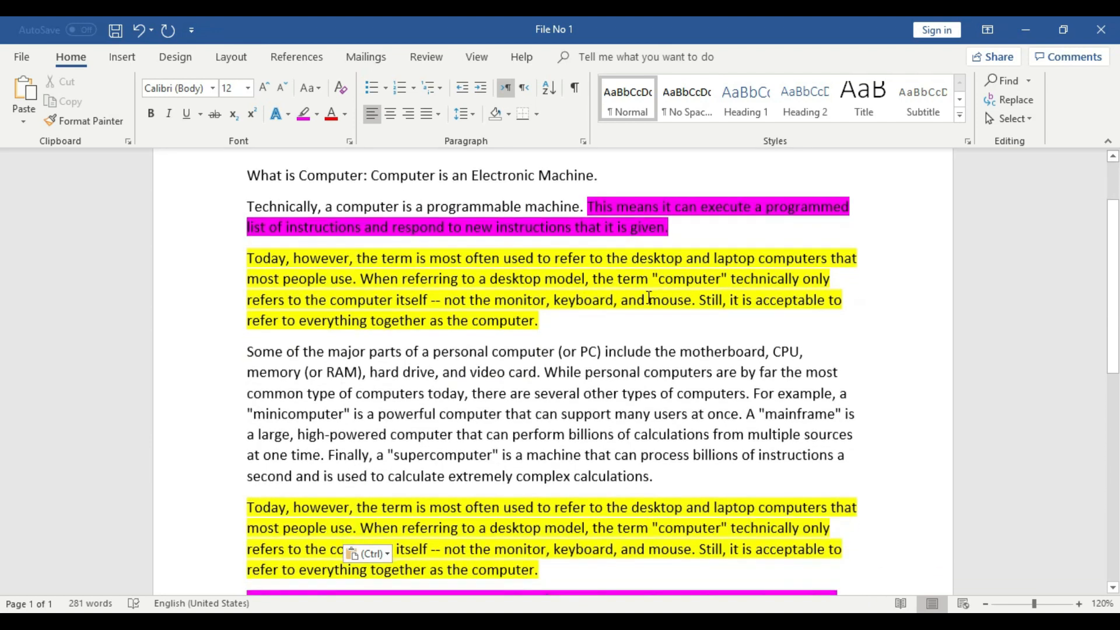
left_click_drag(249, 350, 648, 475)
left_click(637, 434)
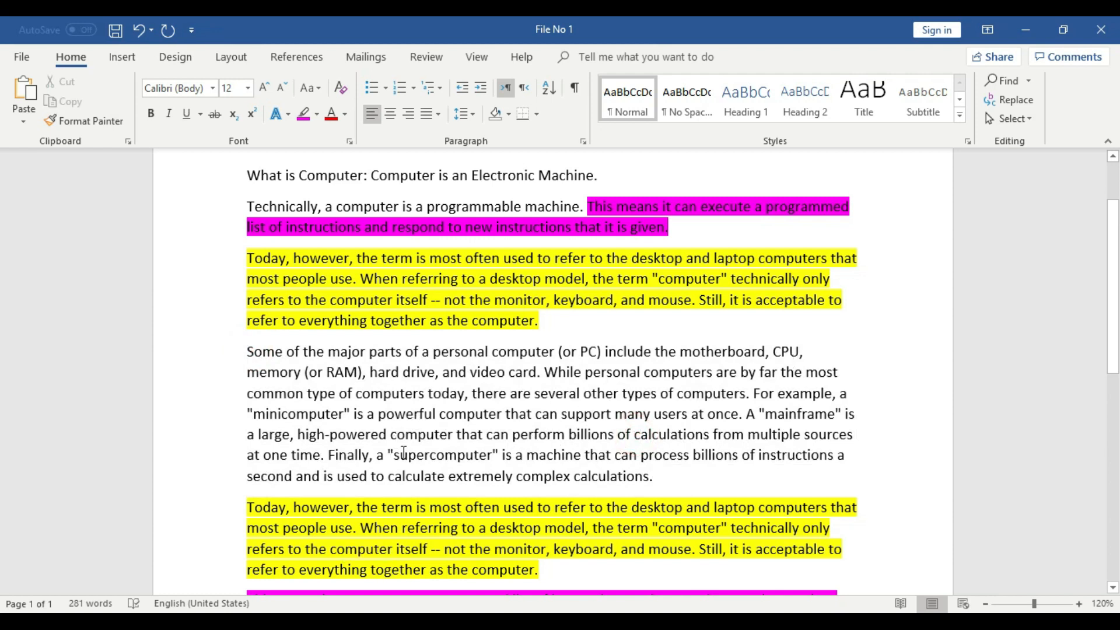
Select the original "Today, however" paragraph from its start to its end and clear the selection
scroll(607, 454, "up", 2)
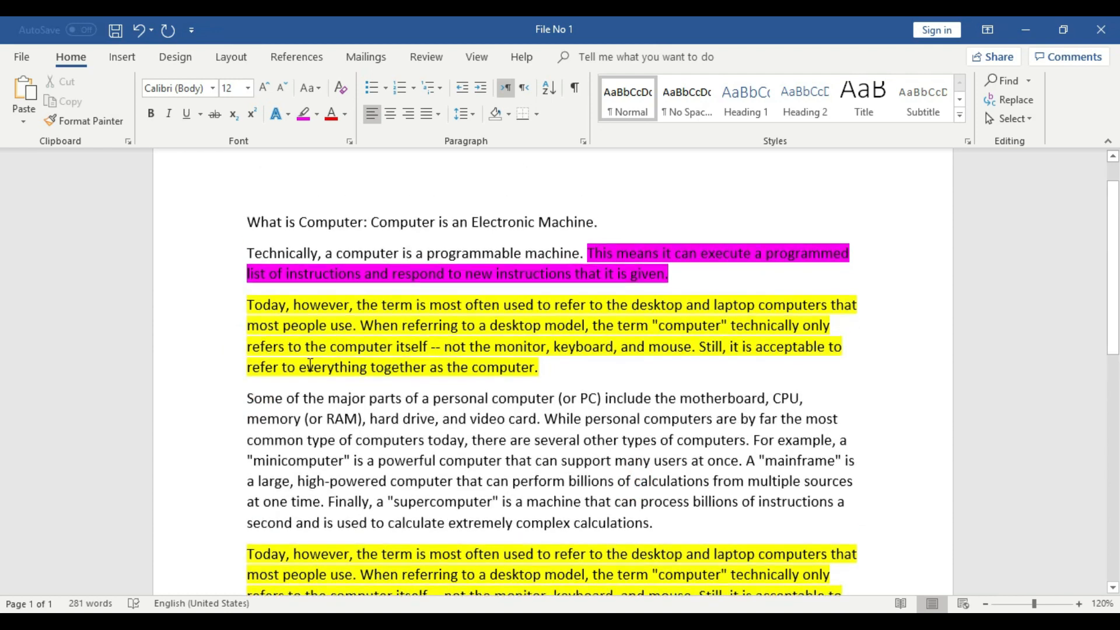
left_click_drag(248, 305, 549, 379)
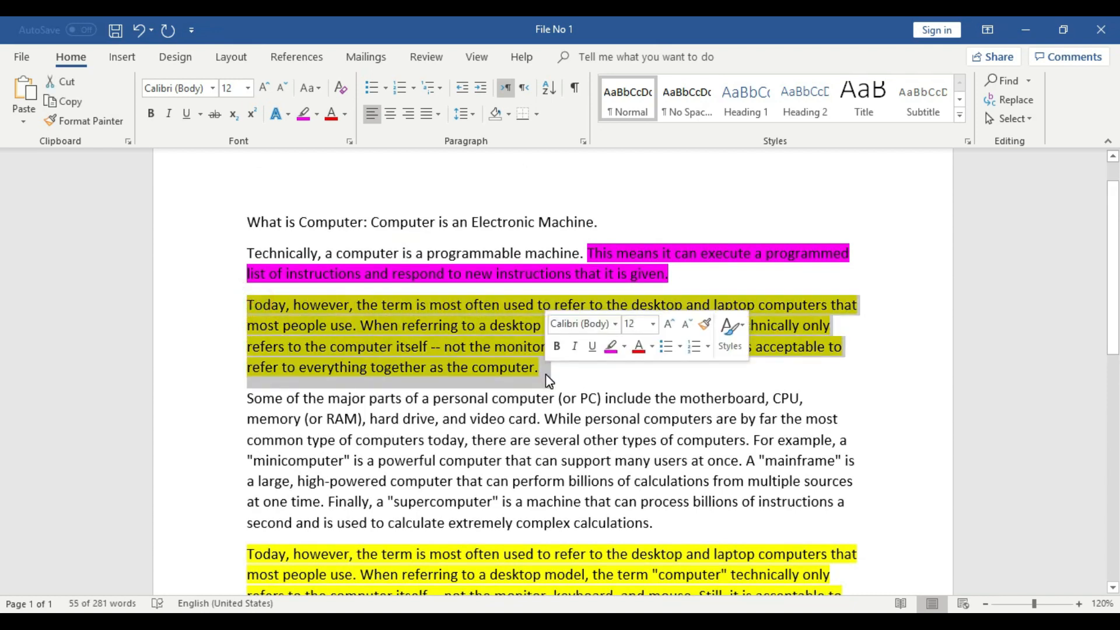
left_click(530, 373)
scroll(529, 373, "down", 2)
scroll(531, 375, "up", 2)
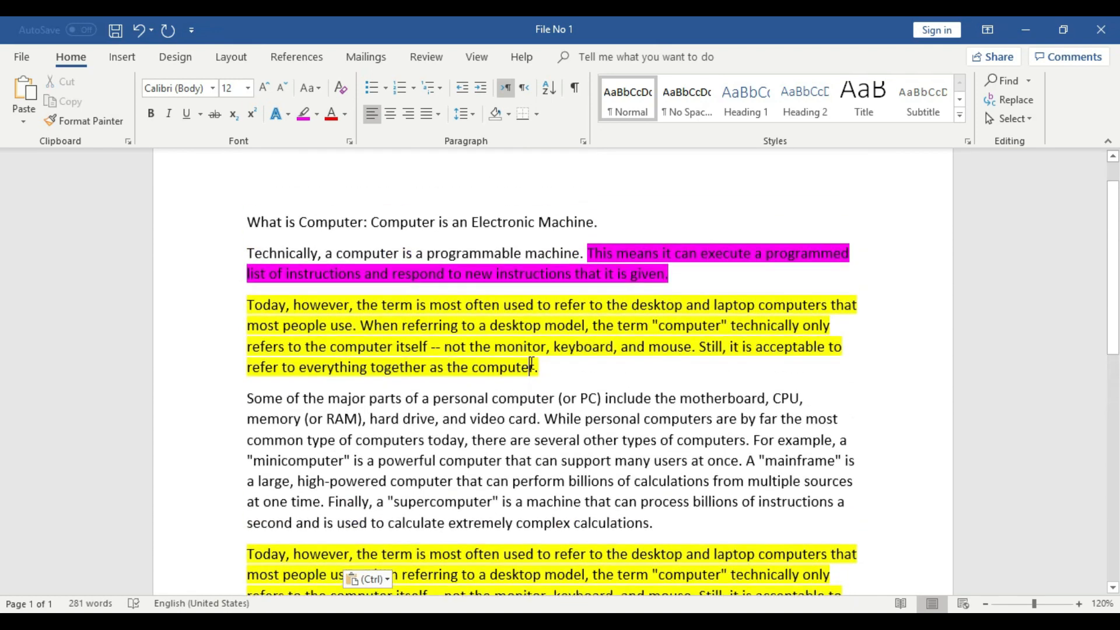
Select and copy the entire original yellow "Today, however" paragraph, clear the selection, and reselect and copy it again
left_click_drag(546, 369, 263, 301)
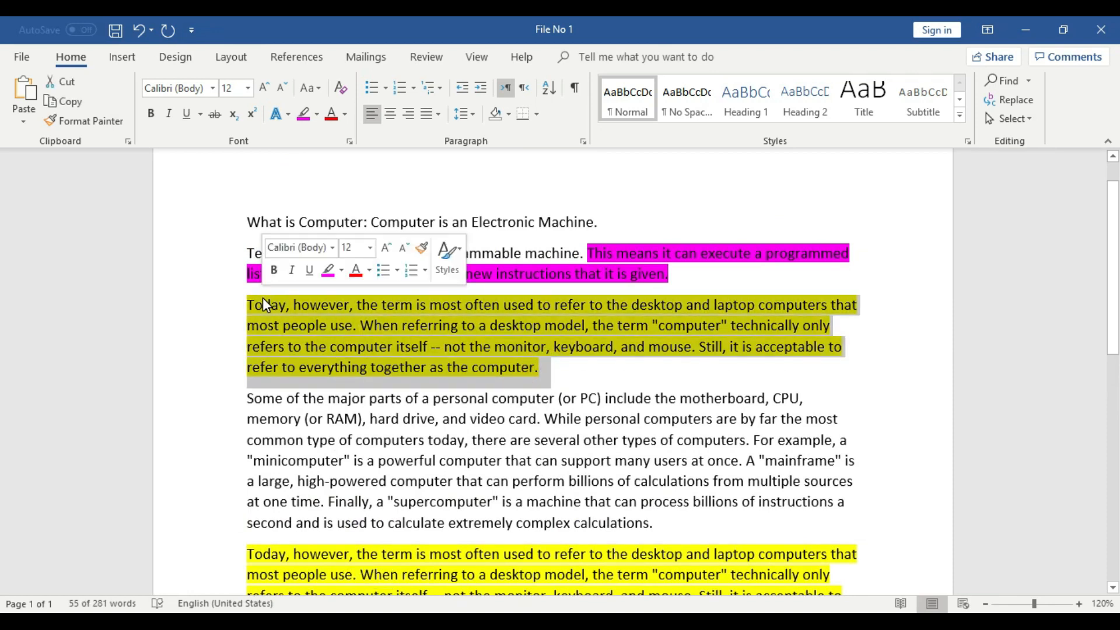
right_click(453, 331)
left_click(421, 378)
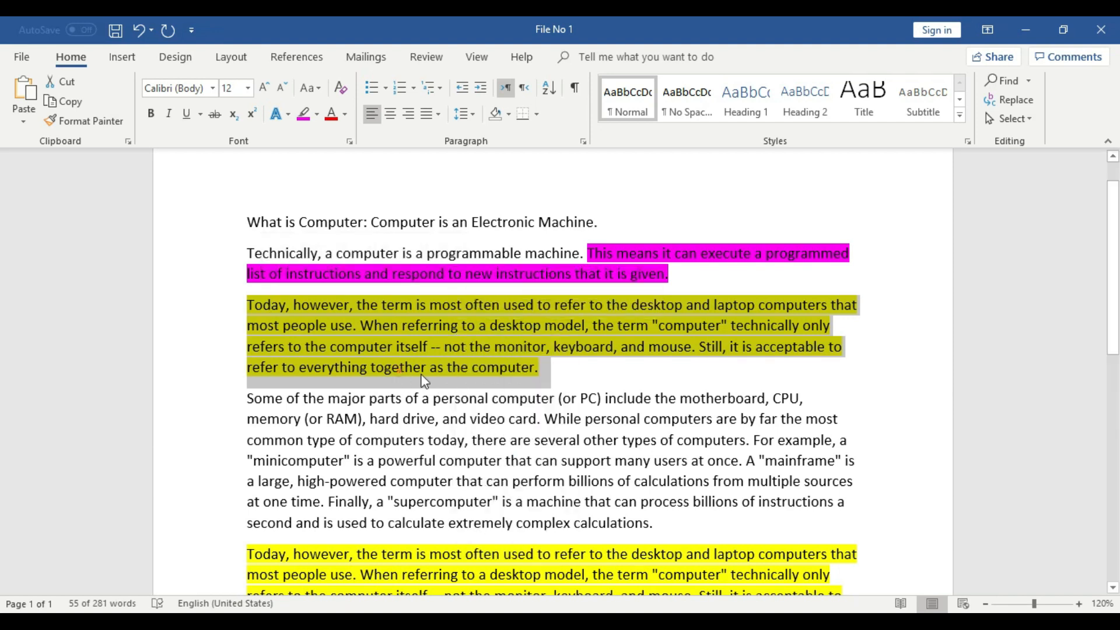
left_click(520, 377)
left_click_drag(544, 370, 262, 303)
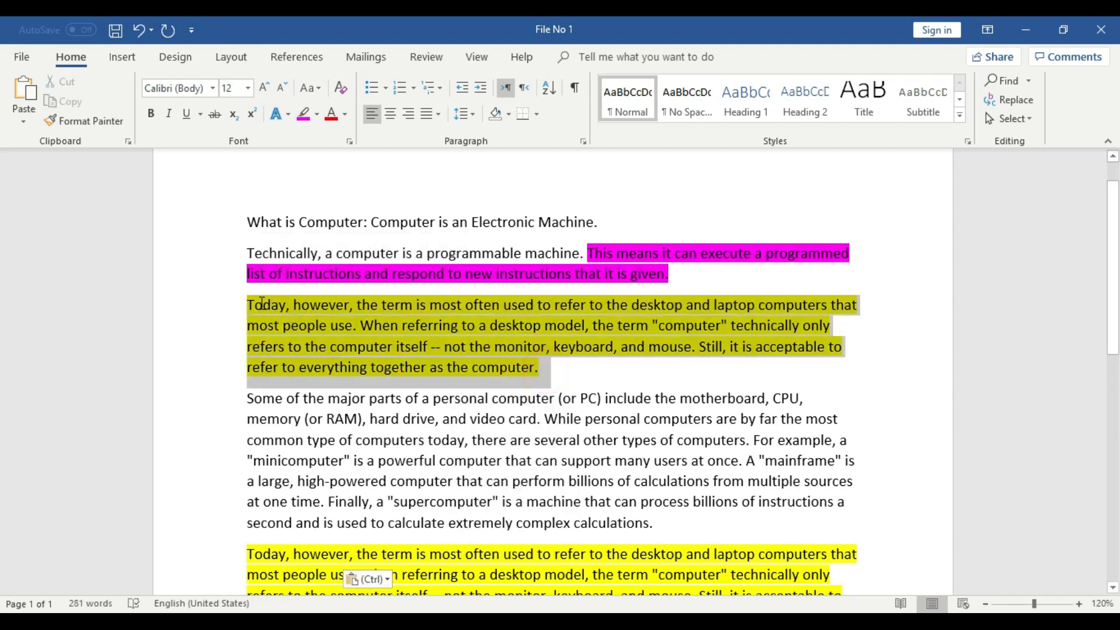
right_click(414, 324)
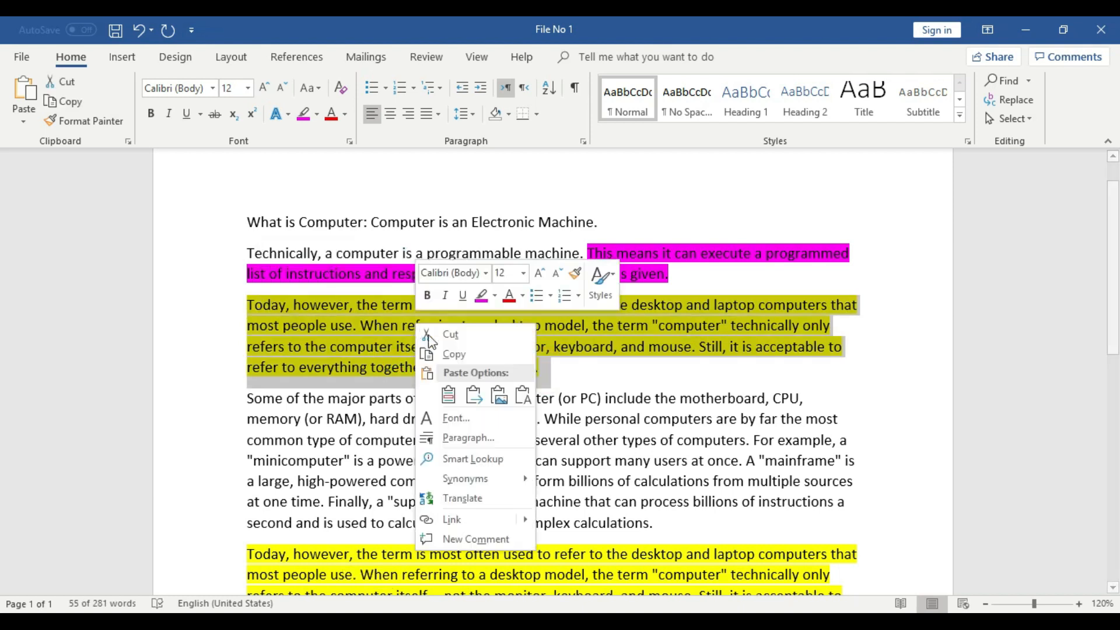
left_click(471, 355)
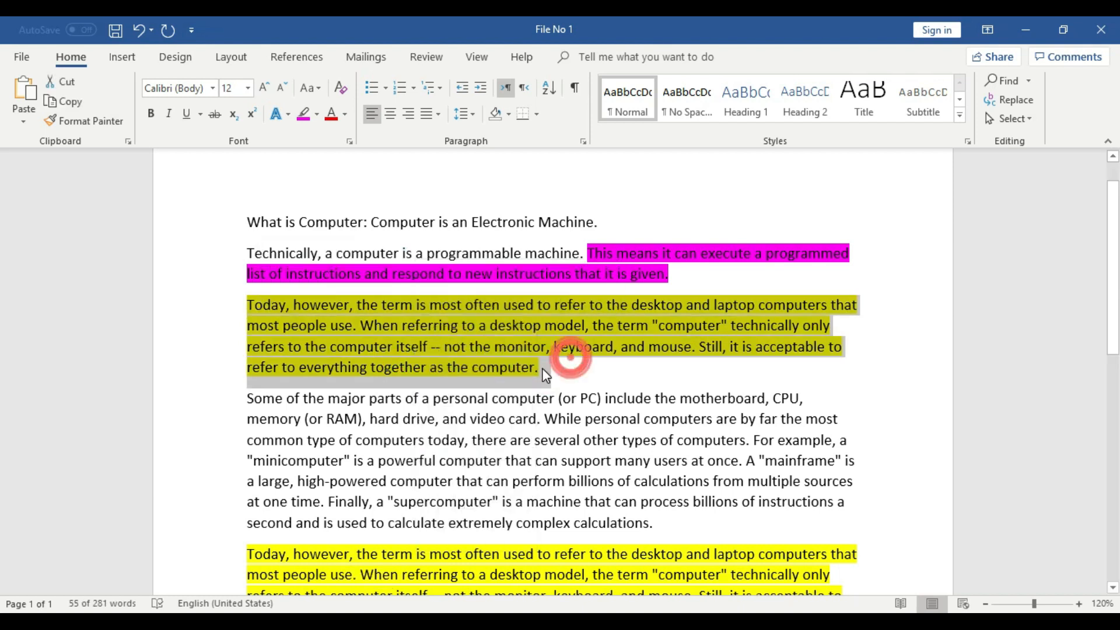
left_click(545, 369)
left_click_drag(542, 370, 250, 303)
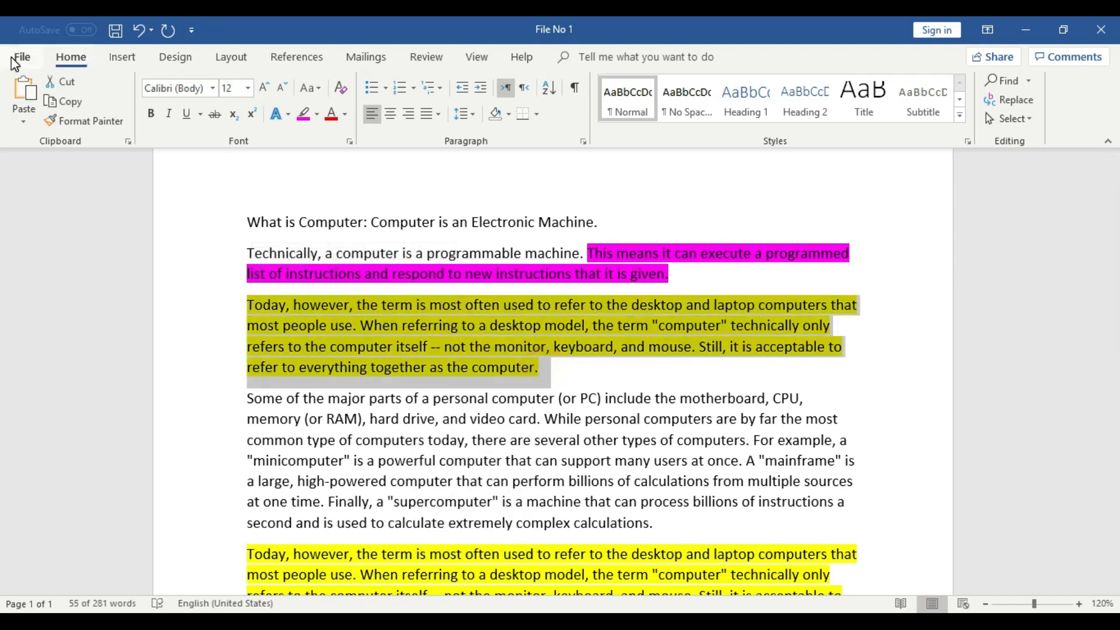
left_click(71, 101)
Start a new line below the last pink sentence, paste the copied paragraph there, undo the paste and repeat it
scroll(462, 379, "down", 5)
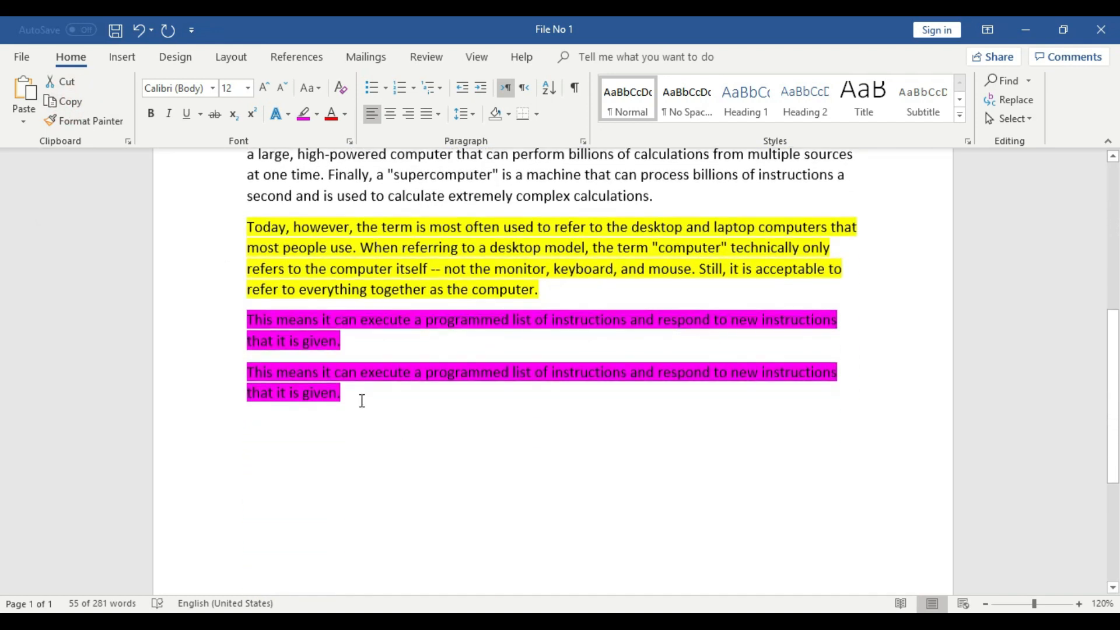
left_click(362, 401)
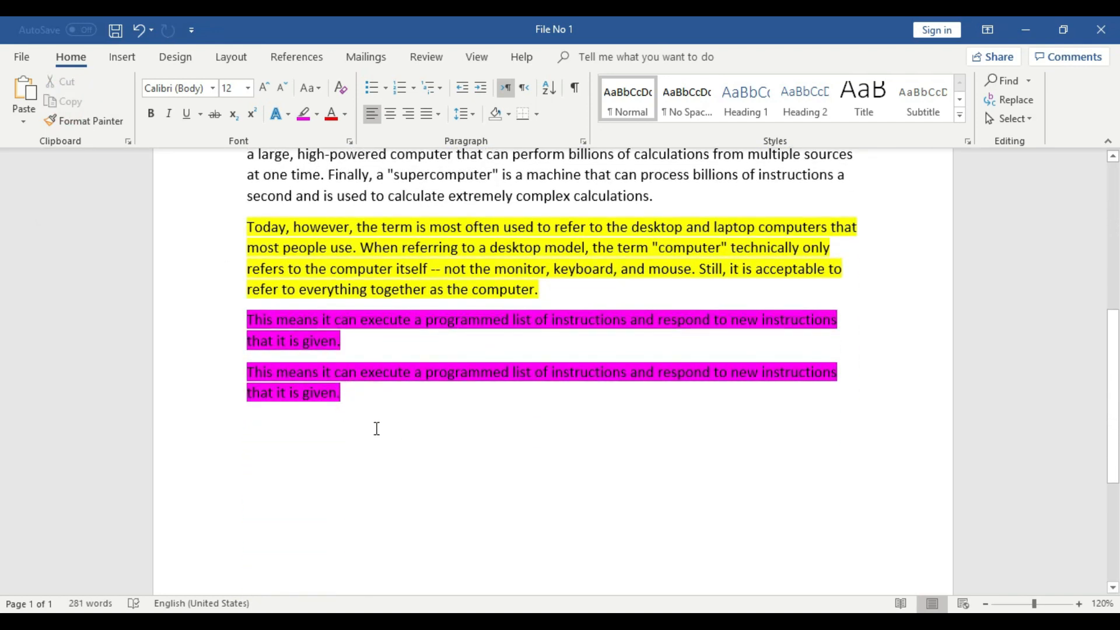
key("Return")
right_click(324, 430)
left_click(357, 275)
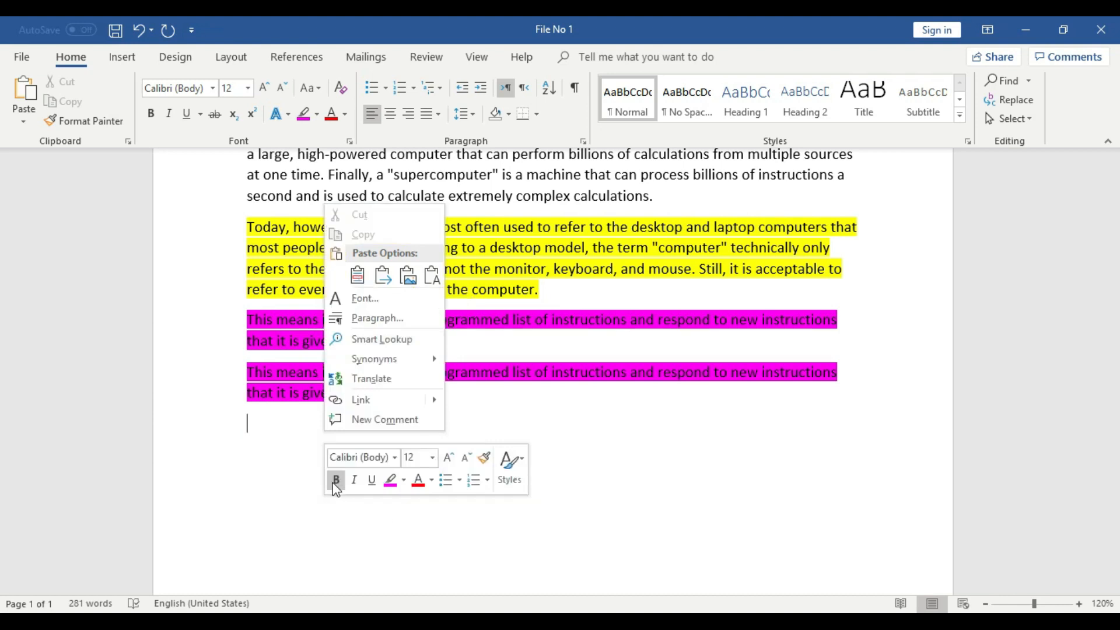
left_click(280, 423)
key("ctrl+v")
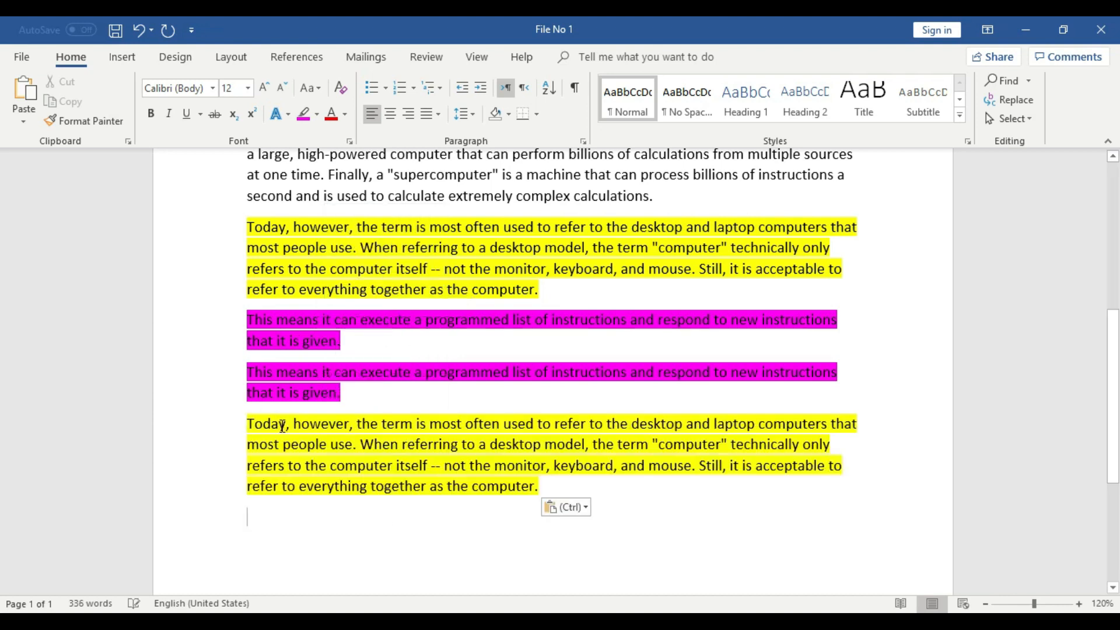
key("ctrl+z")
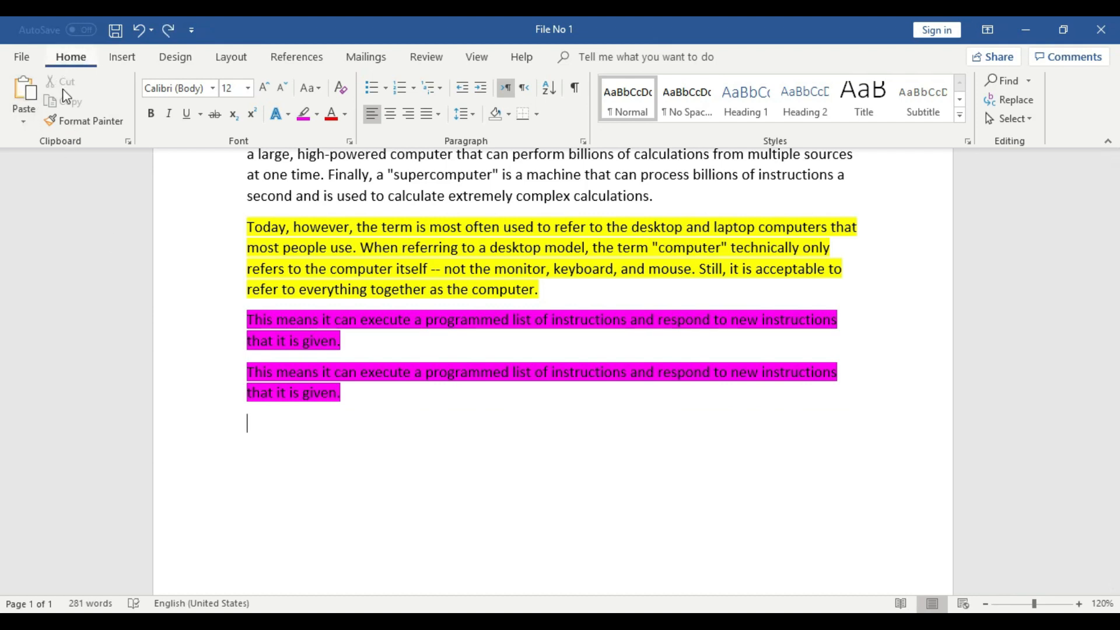
left_click(24, 96)
Select part of the original "Today, however" paragraph, paste the copied paragraph on the empty last line, and undo that paste
scroll(293, 264, "up", 5)
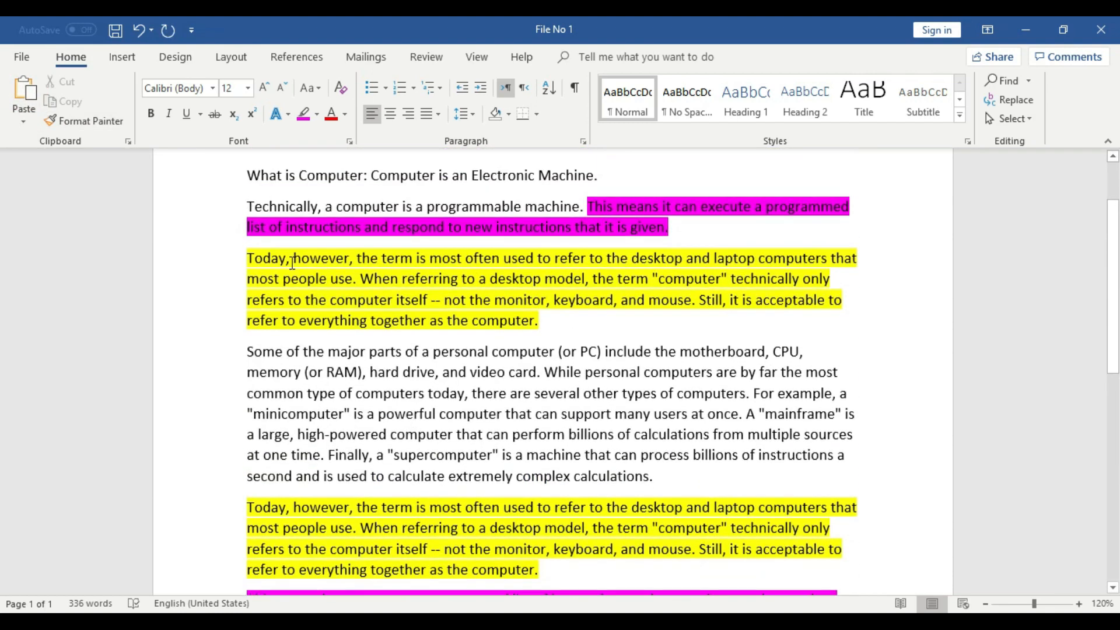
left_click_drag(277, 262, 373, 283)
scroll(373, 283, "down", 5)
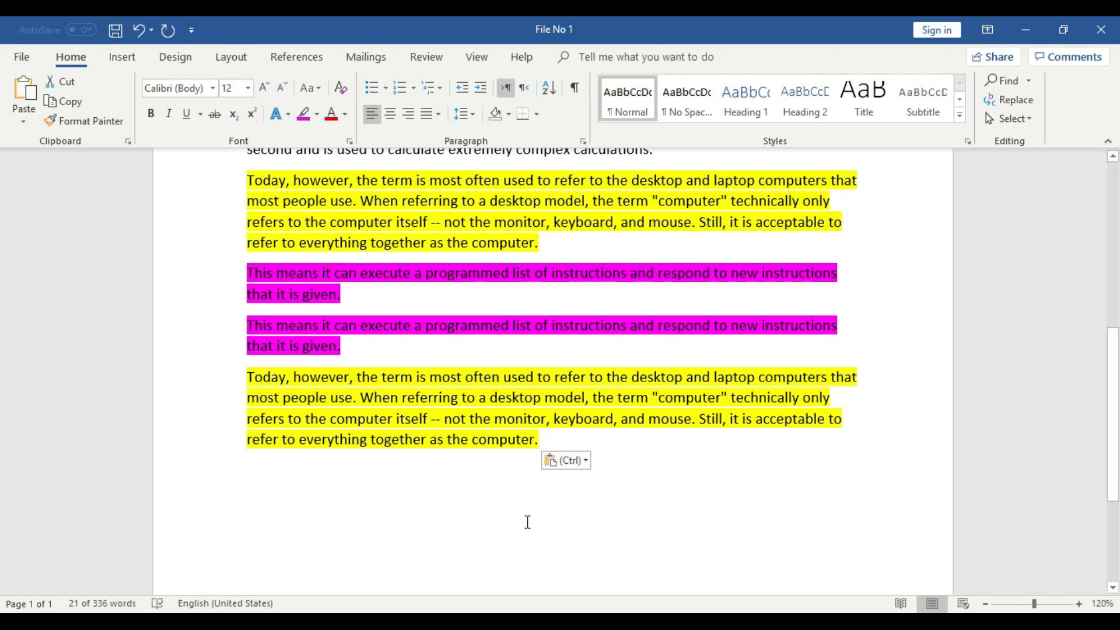
left_click(460, 487)
right_click(459, 486)
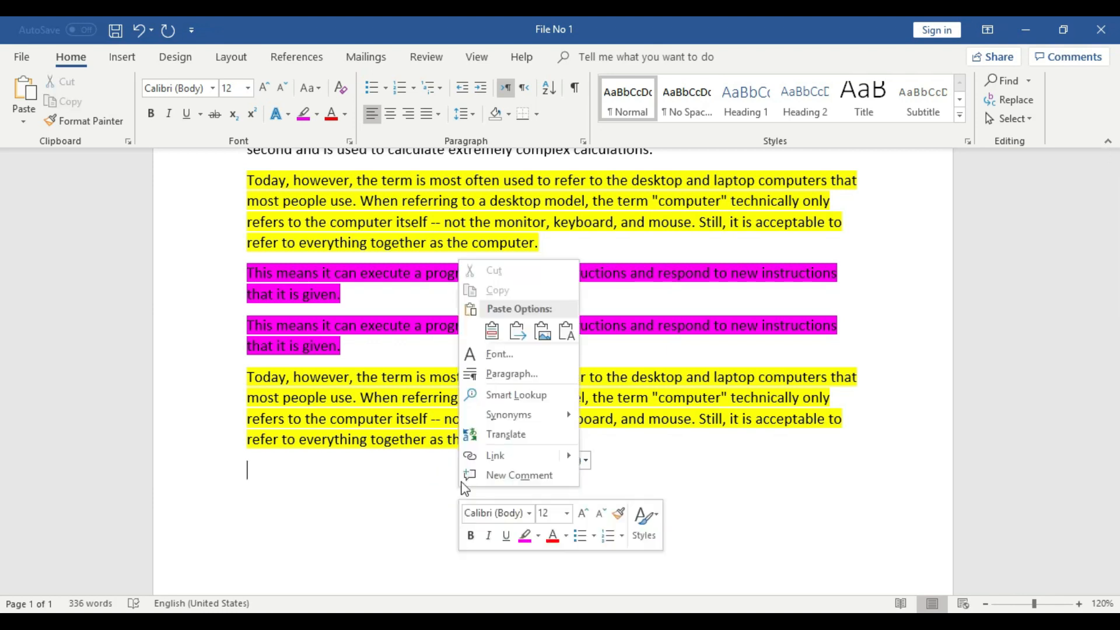
right_click(380, 464)
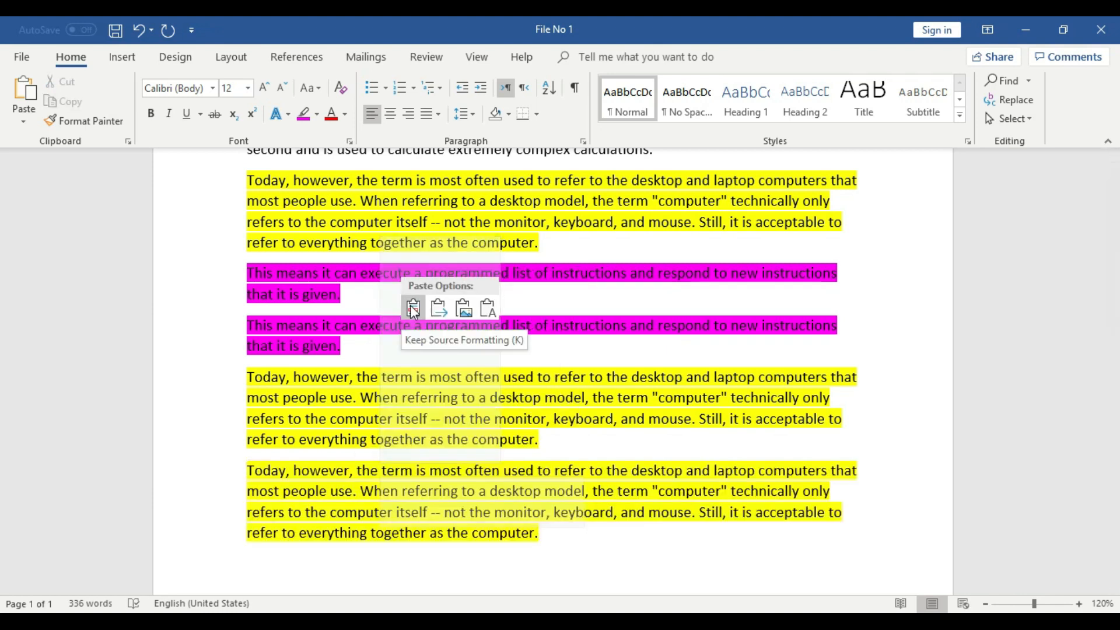
left_click(307, 462)
key("ctrl+v")
key("ctrl+z")
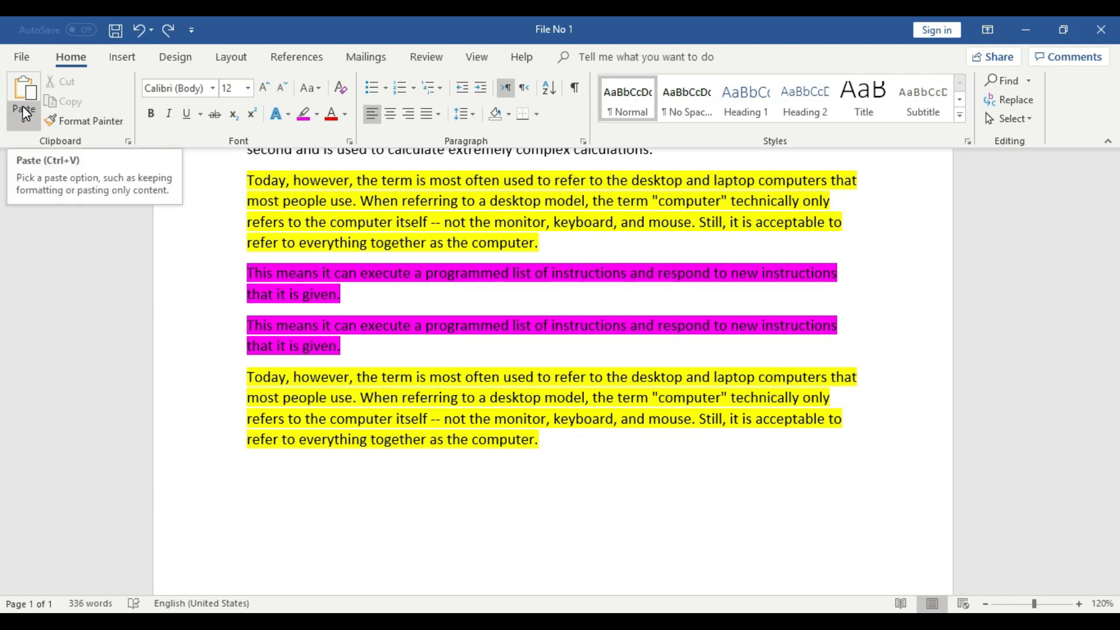
Select the sentence "Some of the major parts ... video card.", view its editing options, and clear the selection
scroll(440, 519, "up", 2)
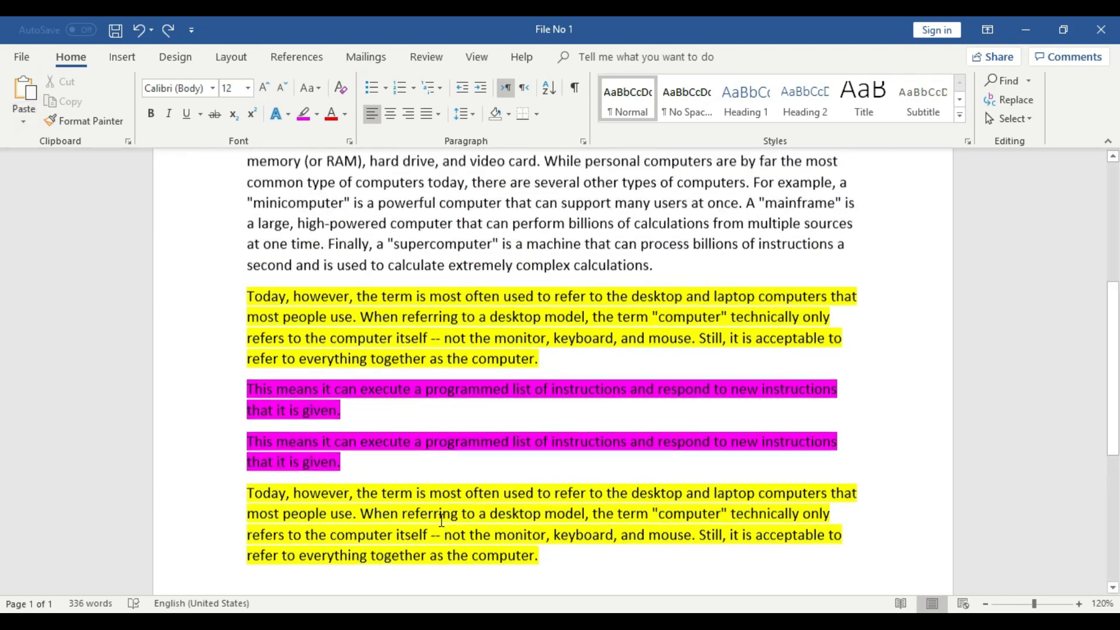
scroll(441, 519, "up", 3)
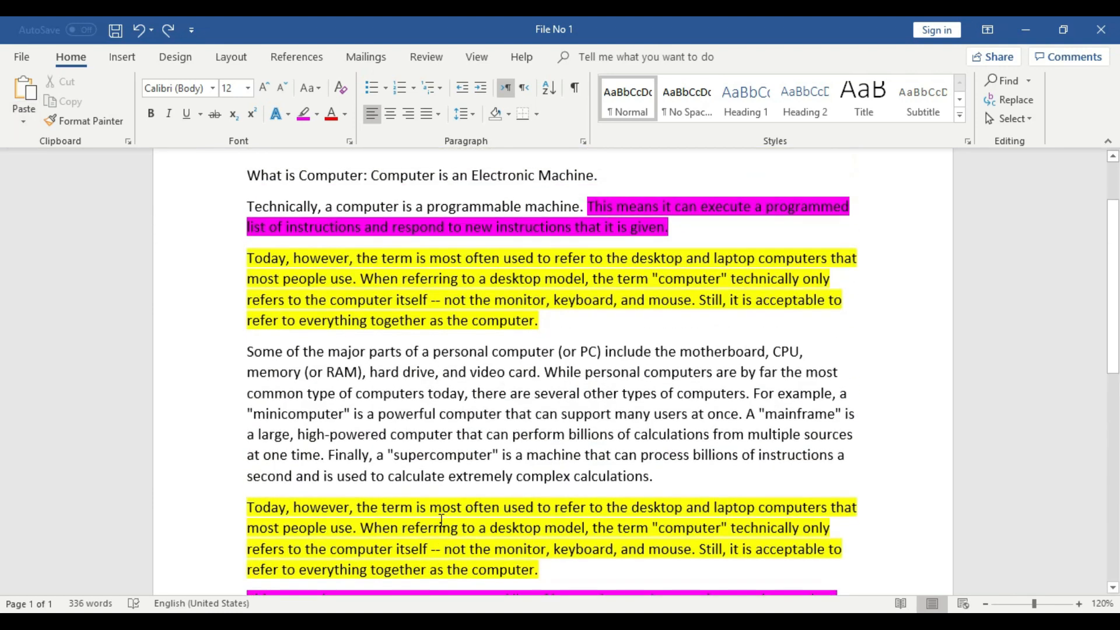
scroll(441, 520, "up", 2)
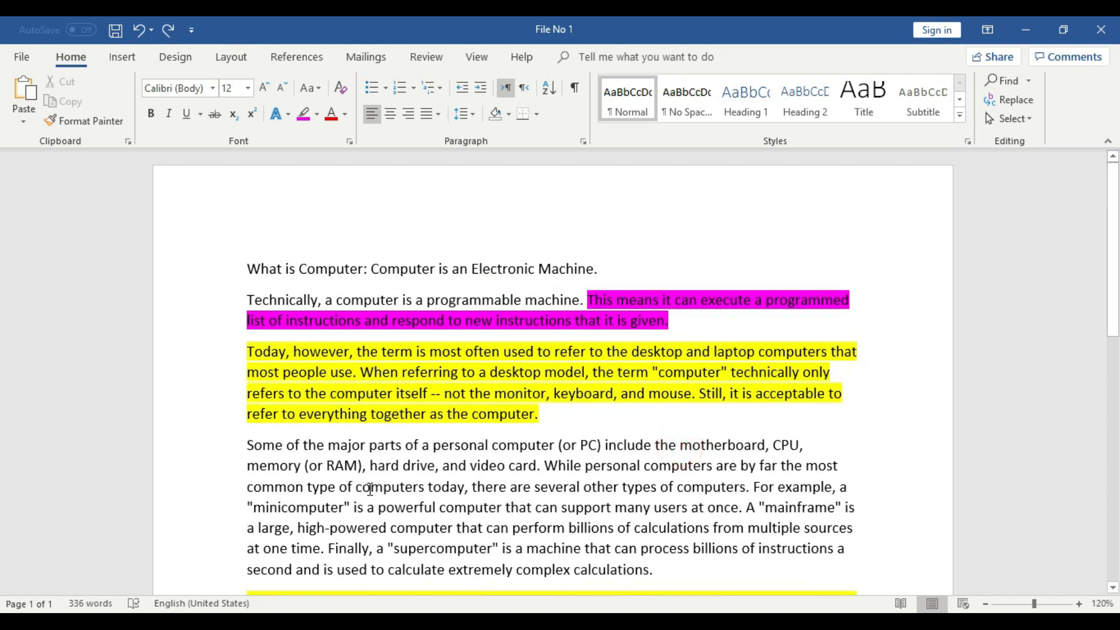
left_click_drag(248, 444, 542, 465)
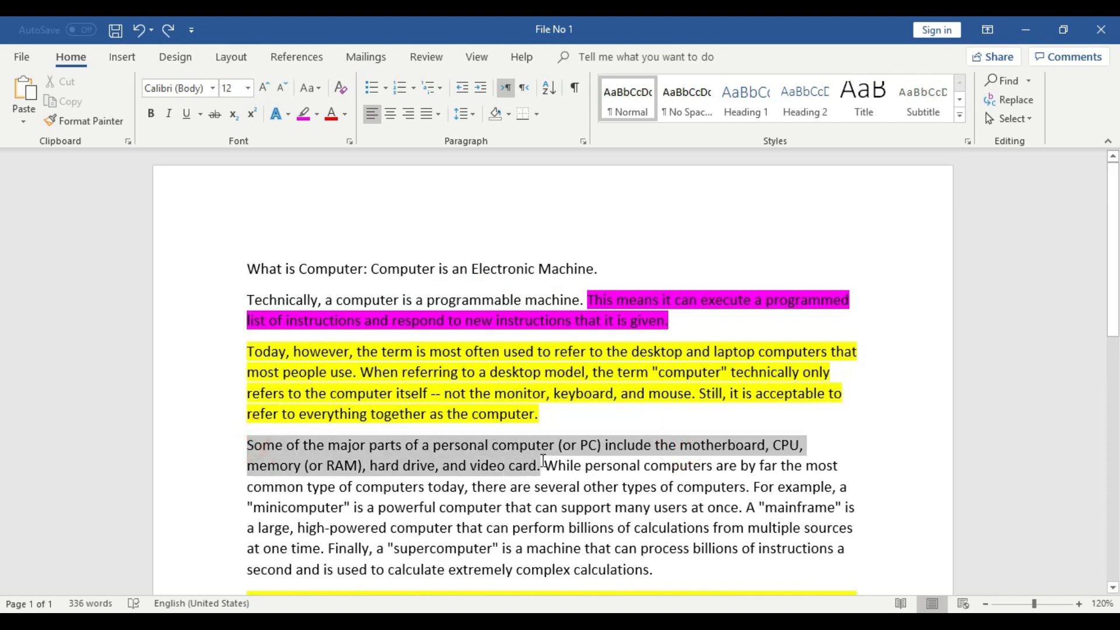
right_click(509, 470)
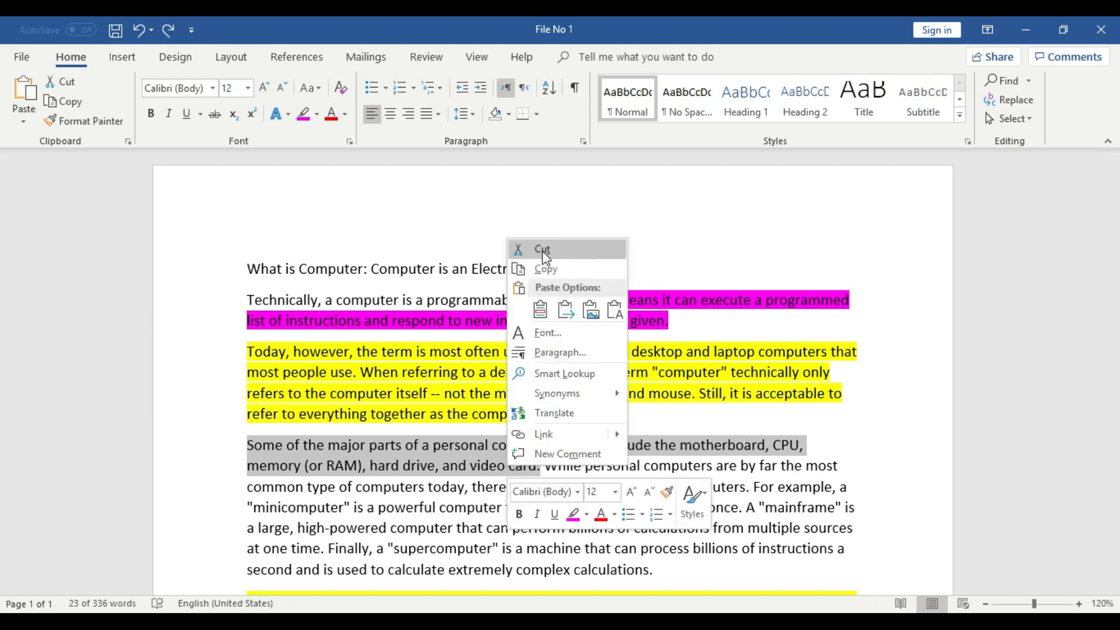
left_click(444, 469)
left_click(512, 487)
Set the "Some of the major parts ... video card." sentence to red text with a light gray highlight
left_click_drag(542, 465, 247, 445)
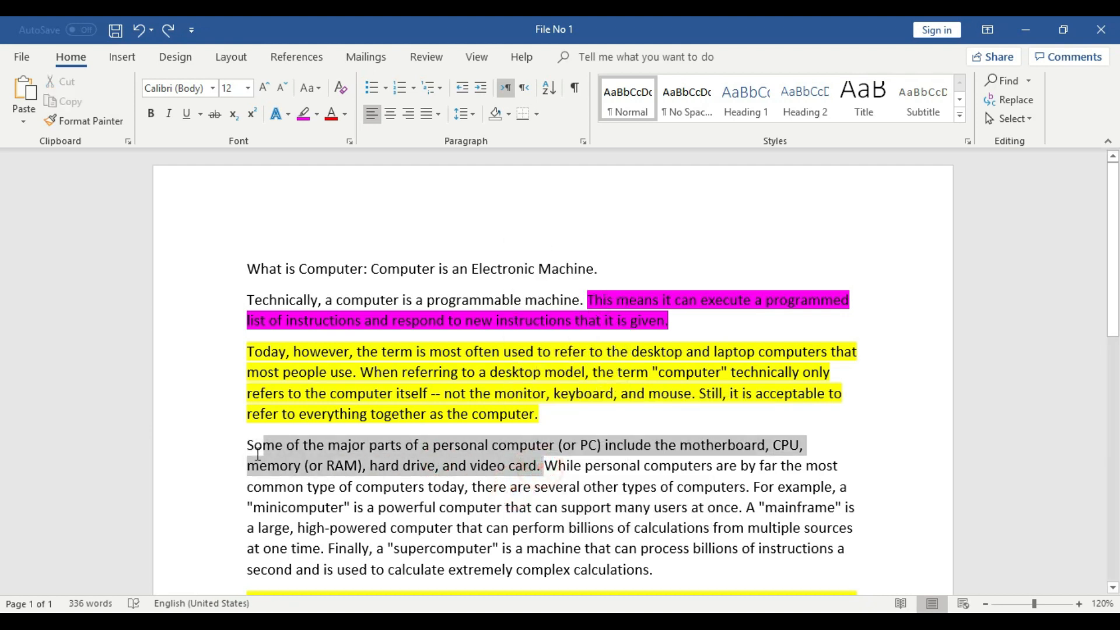
left_click(331, 114)
left_click(318, 114)
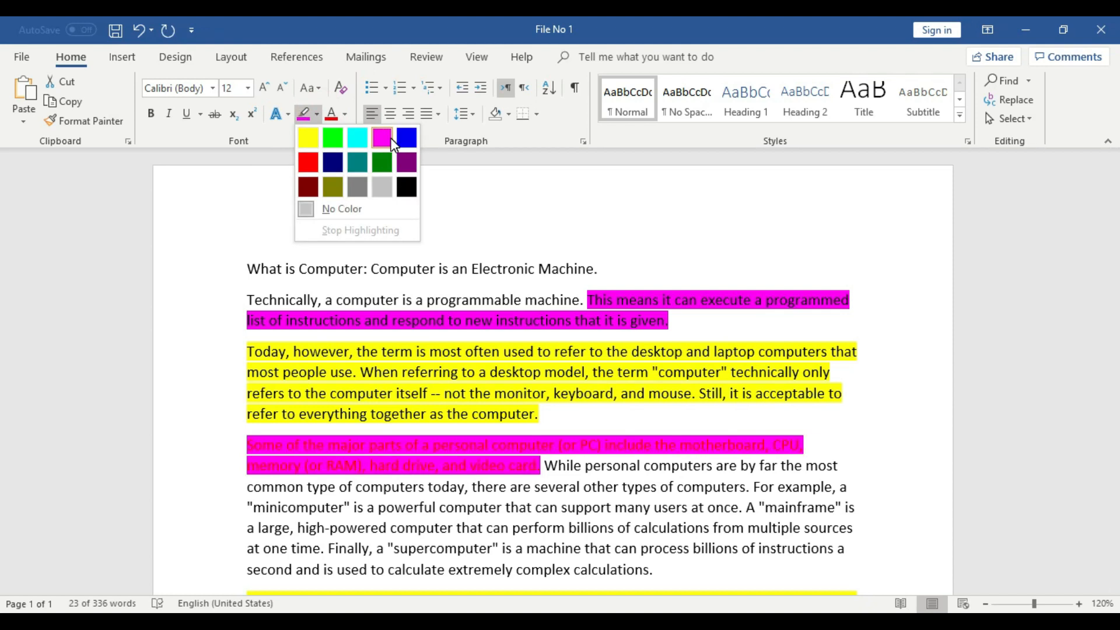
left_click(382, 187)
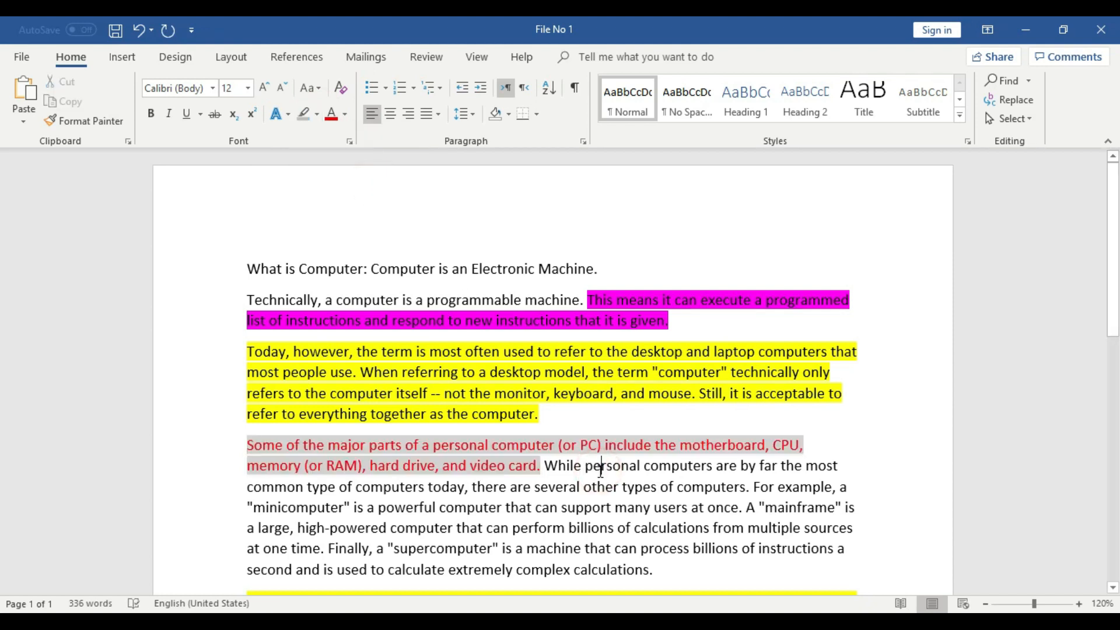
Select the red "Some of the major parts" sentence from its end to its start and clear the selection
scroll(598, 469, "down", 10)
scroll(601, 529, "up", 5)
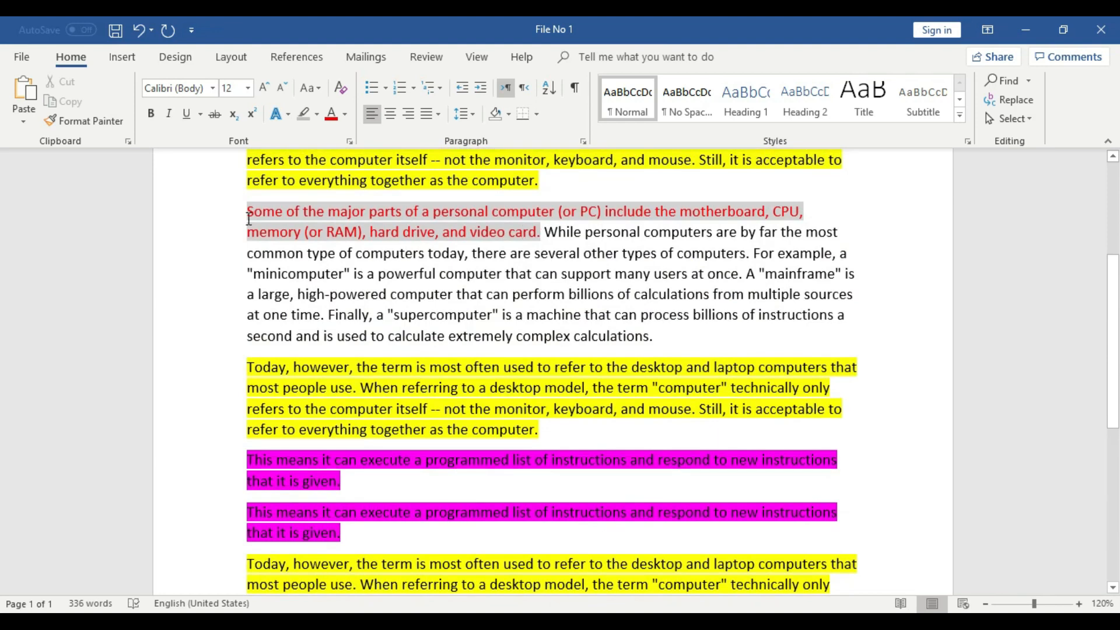
scroll(509, 344, "up", 1)
left_click(542, 281)
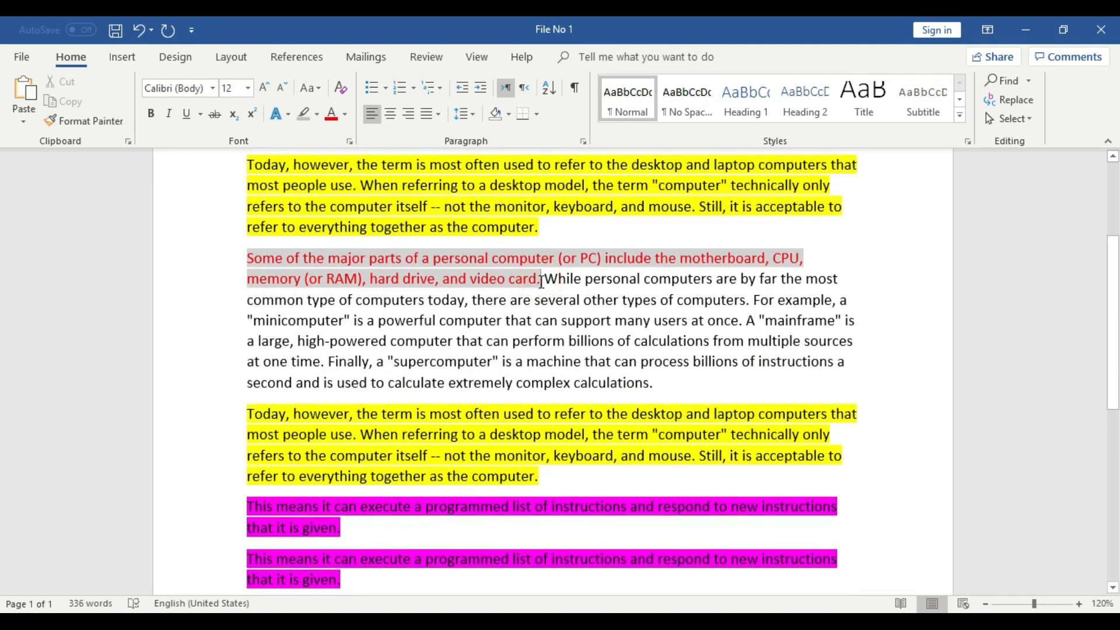
left_click_drag(542, 280, 261, 263)
left_click(610, 315)
left_click_drag(539, 279, 248, 257)
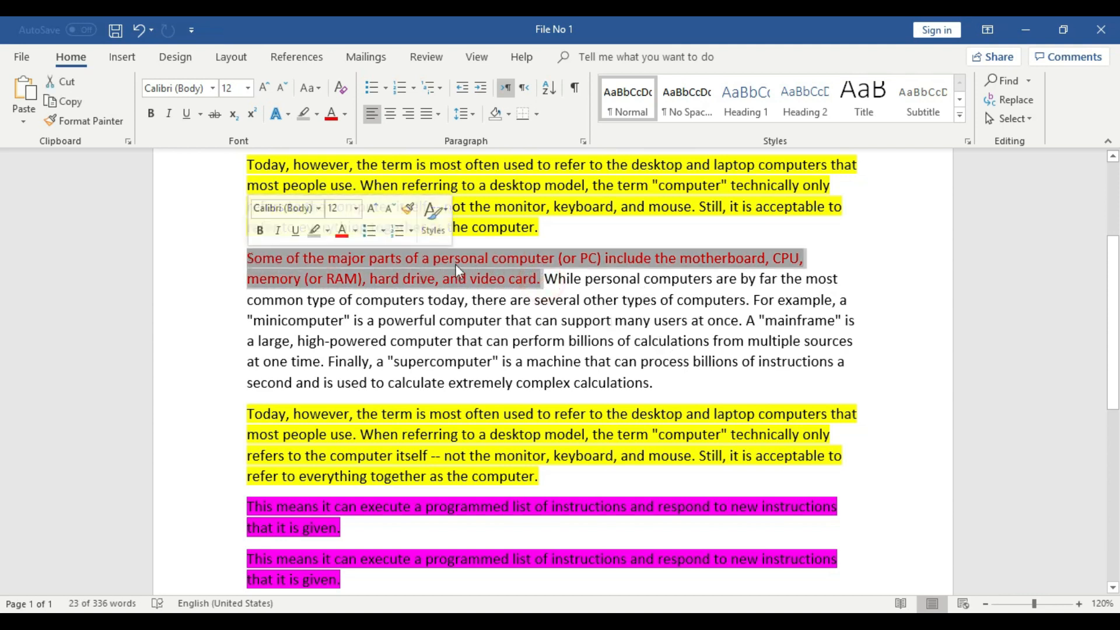
scroll(430, 488, "down", 3)
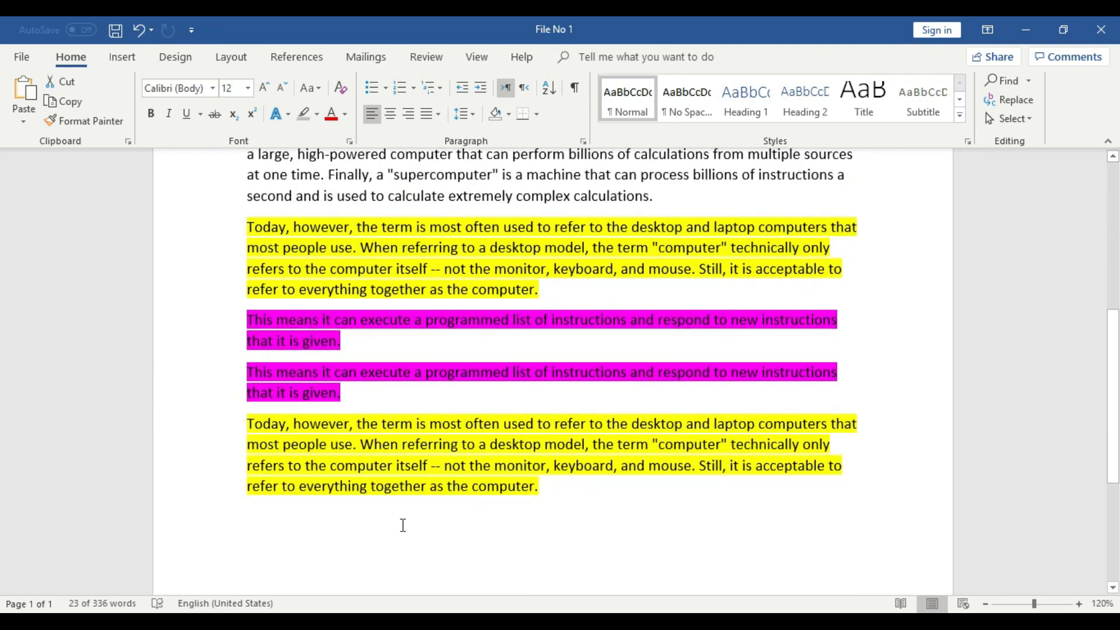
scroll(405, 514, "up", 4)
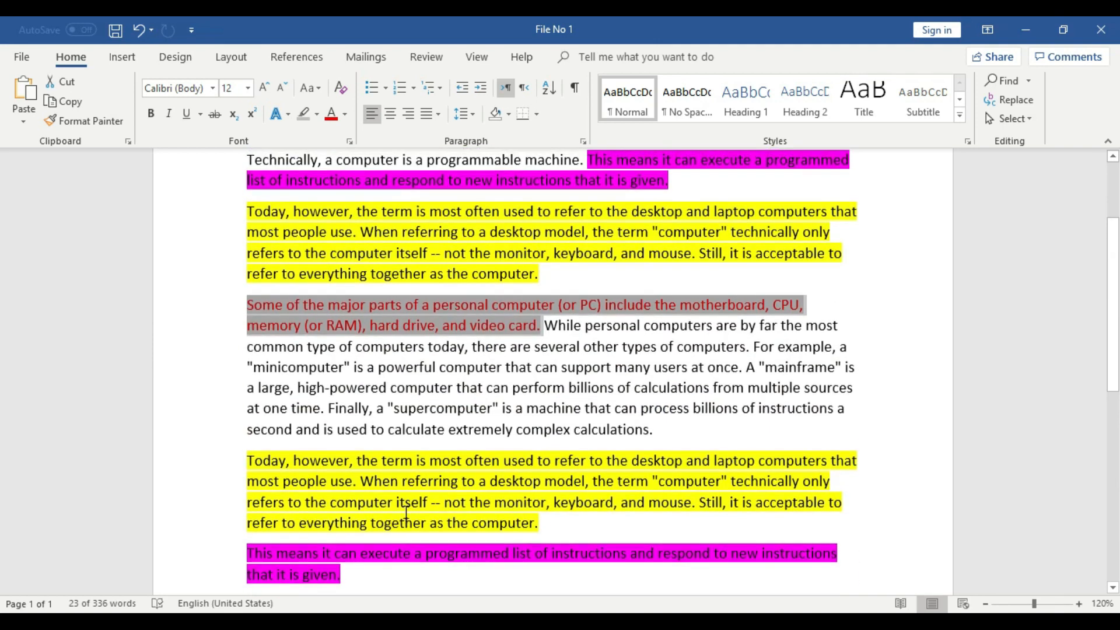
left_click(542, 374)
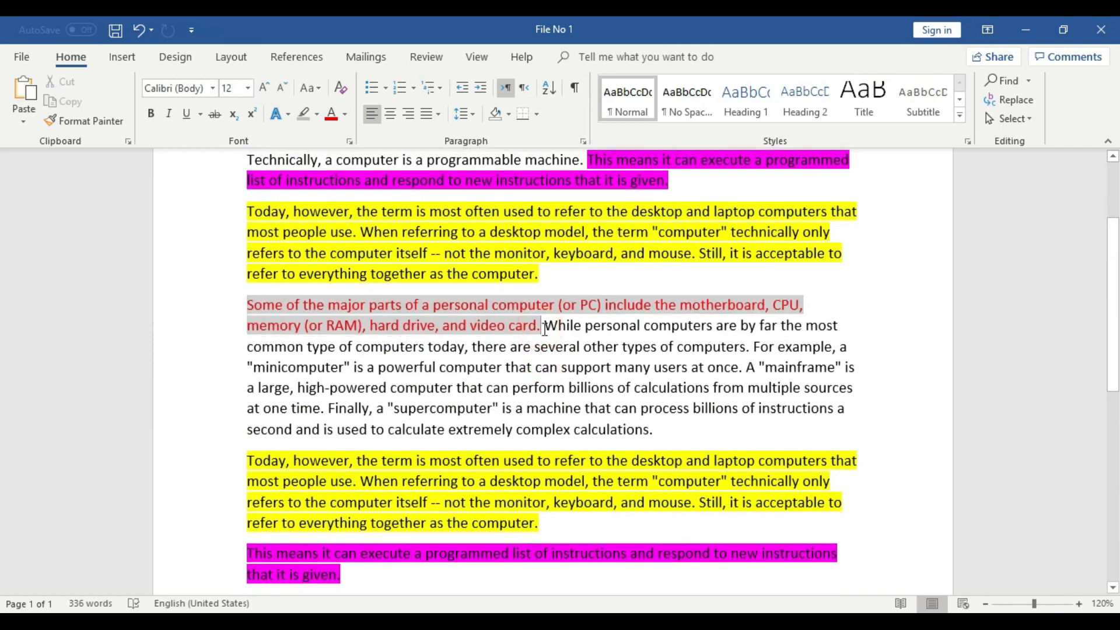
Select the whole "Some of the major parts" paragraph, delete it, and undo the deletion
left_click_drag(665, 430, 654, 432)
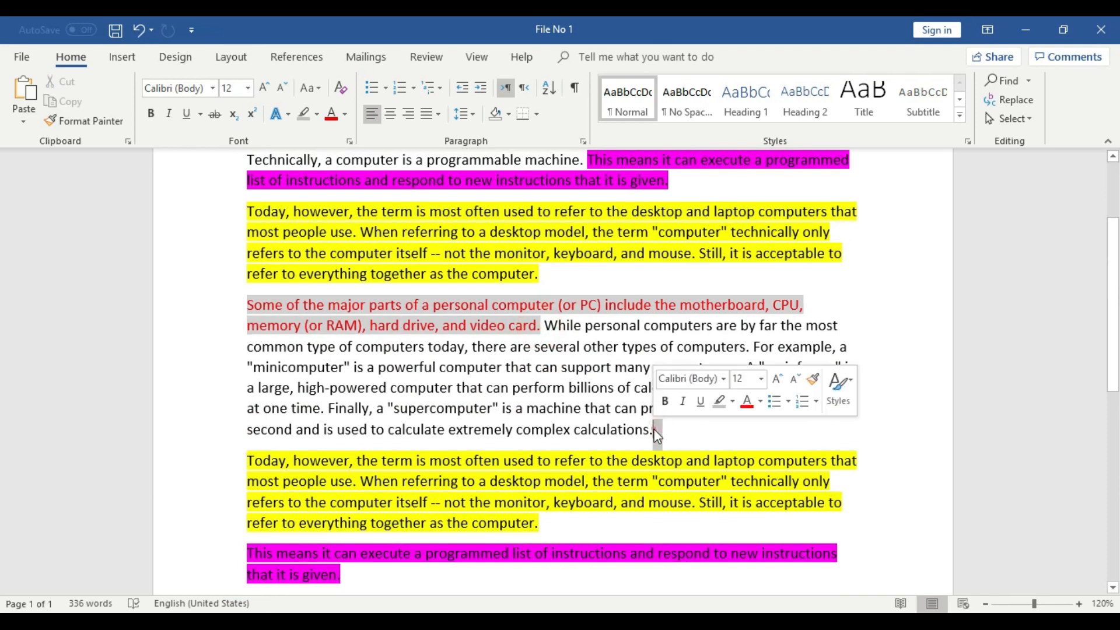
triple_click(656, 430)
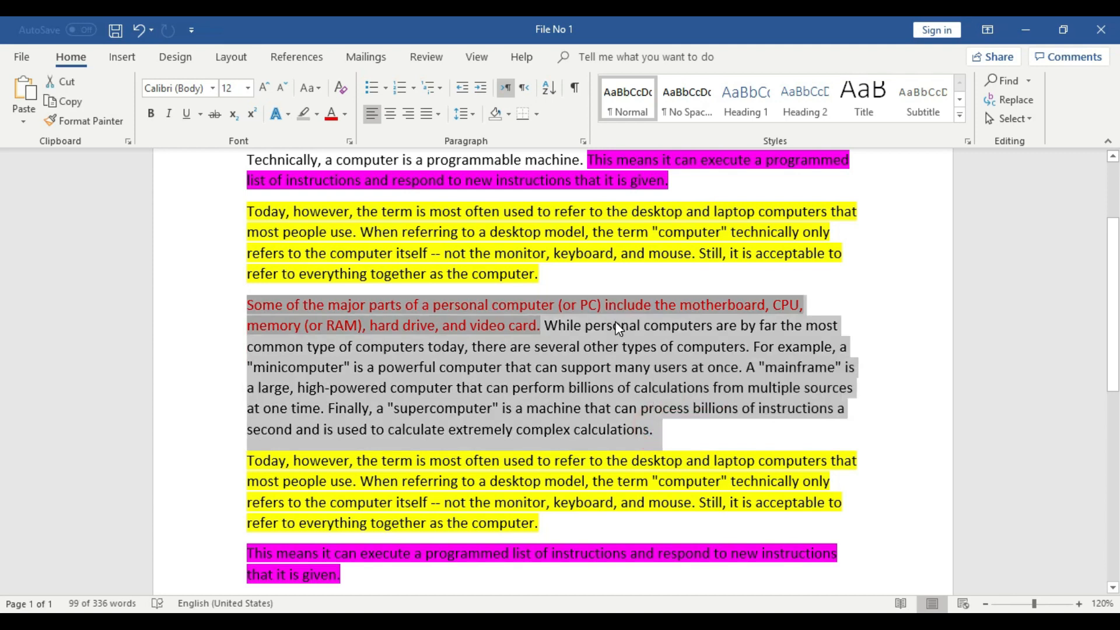
key("Delete")
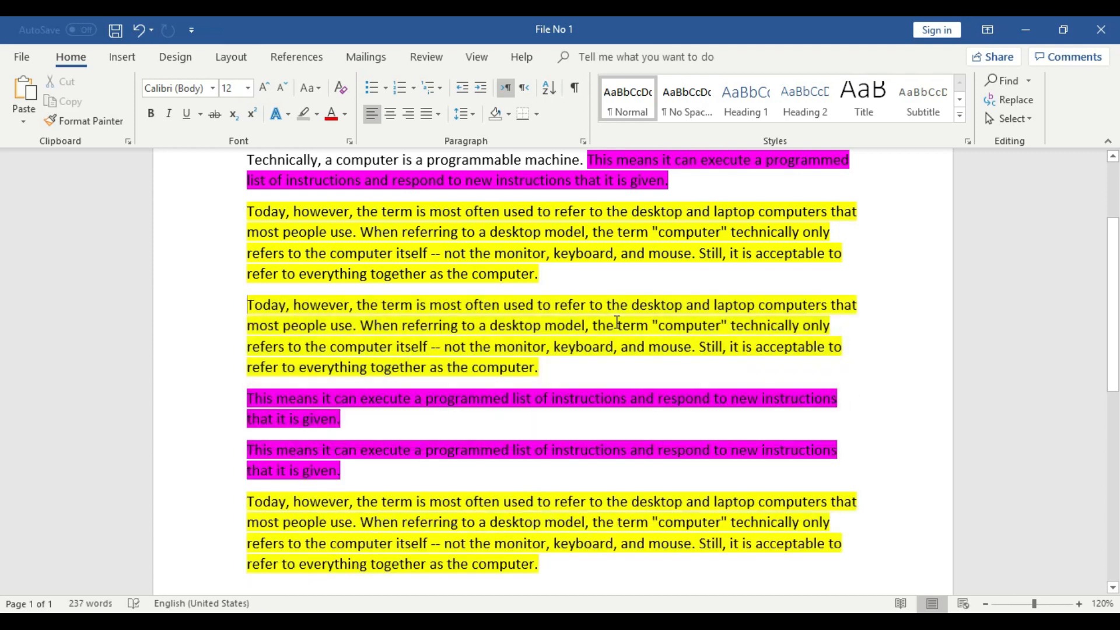
key("ctrl+z")
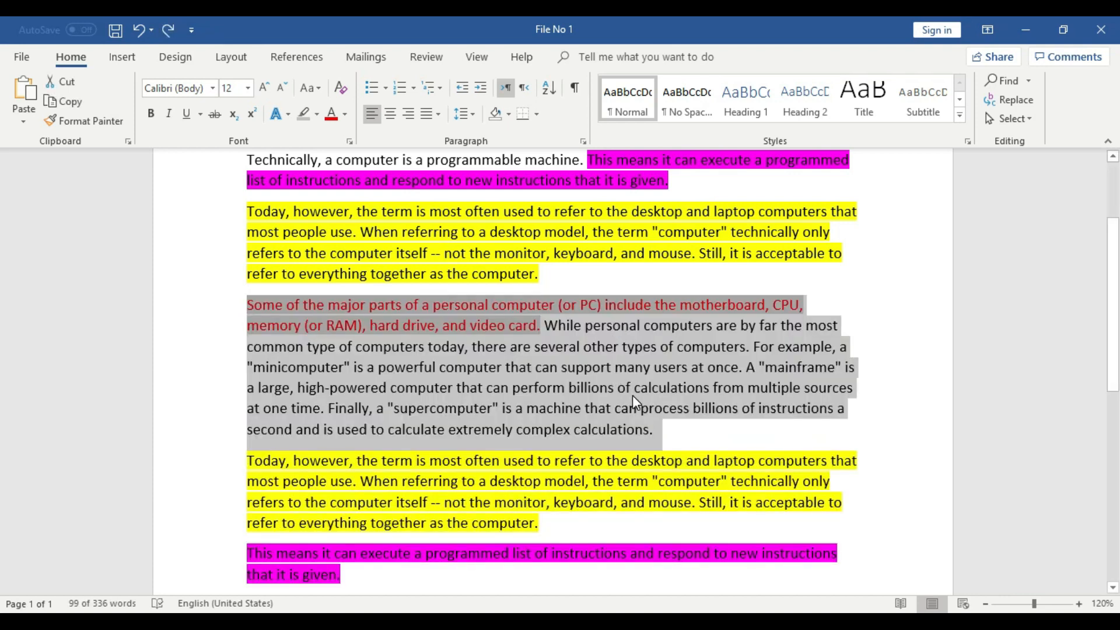
Cut the selected "Some of the major parts" paragraph and bring it back in its original place
right_click(582, 347)
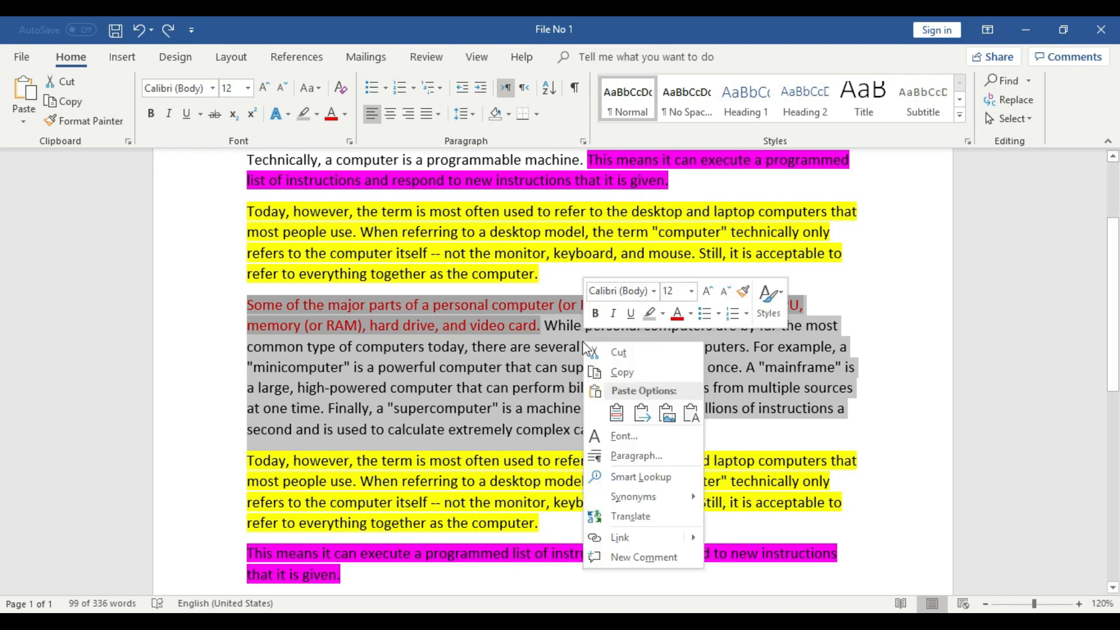
left_click(619, 353)
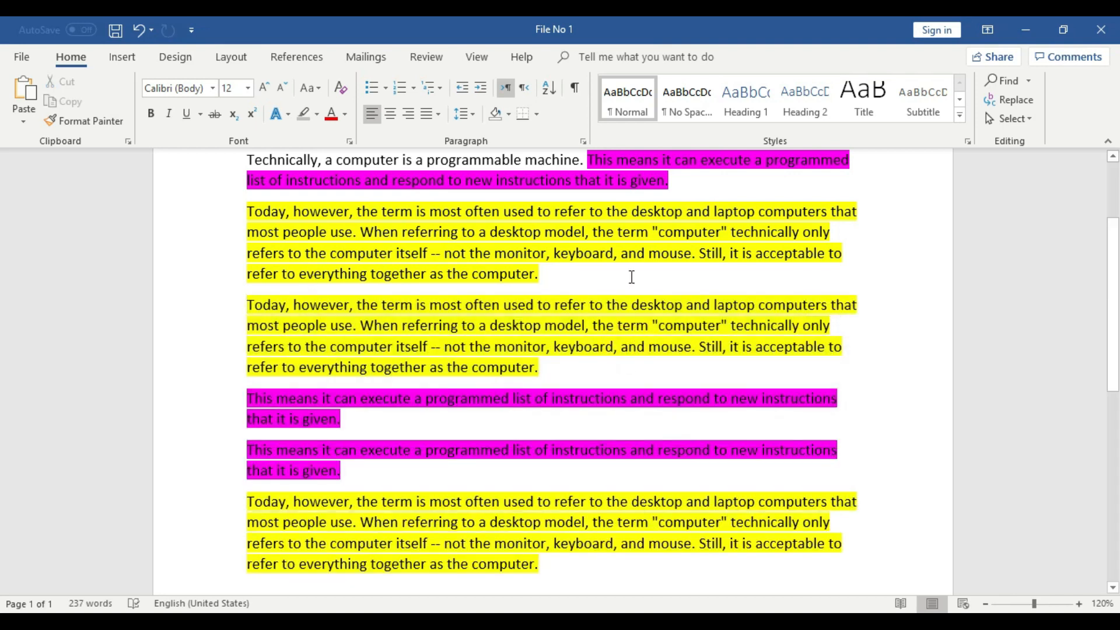
key("ctrl+v")
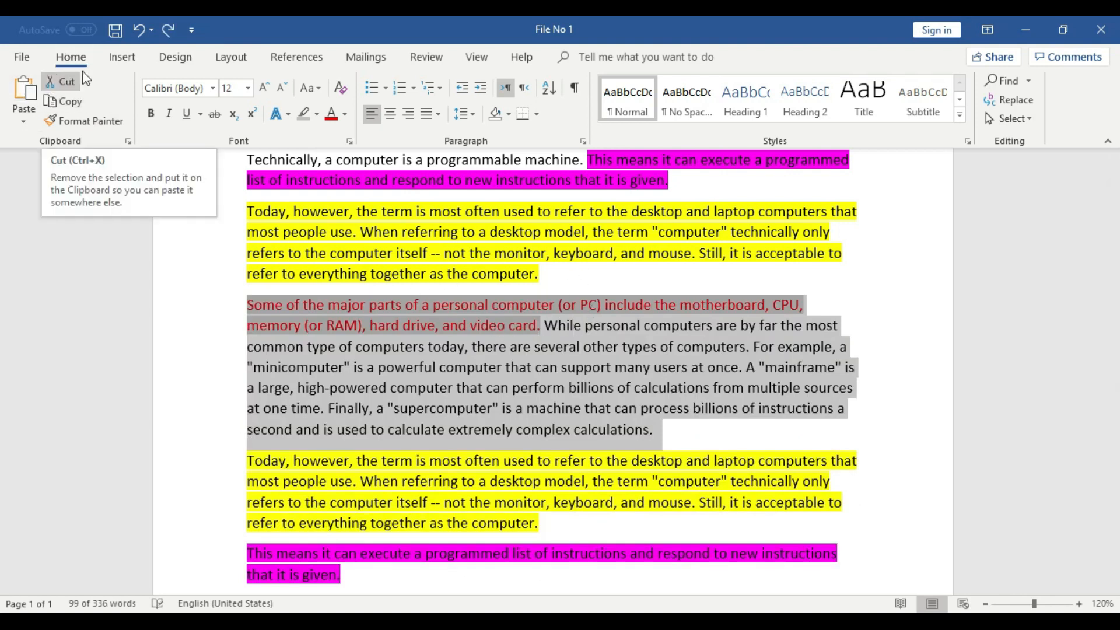
Cut the selected "Some of the major parts" paragraph and paste it on a new line at the document's end
left_click(68, 85)
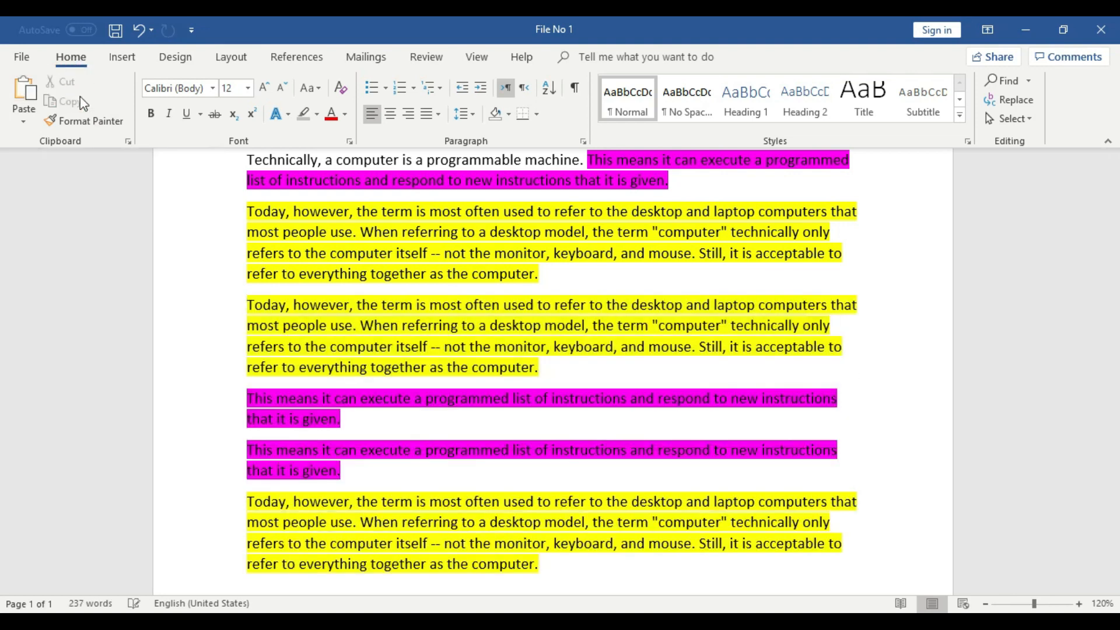
scroll(410, 383, "down", 3)
left_click(563, 381)
key("Return")
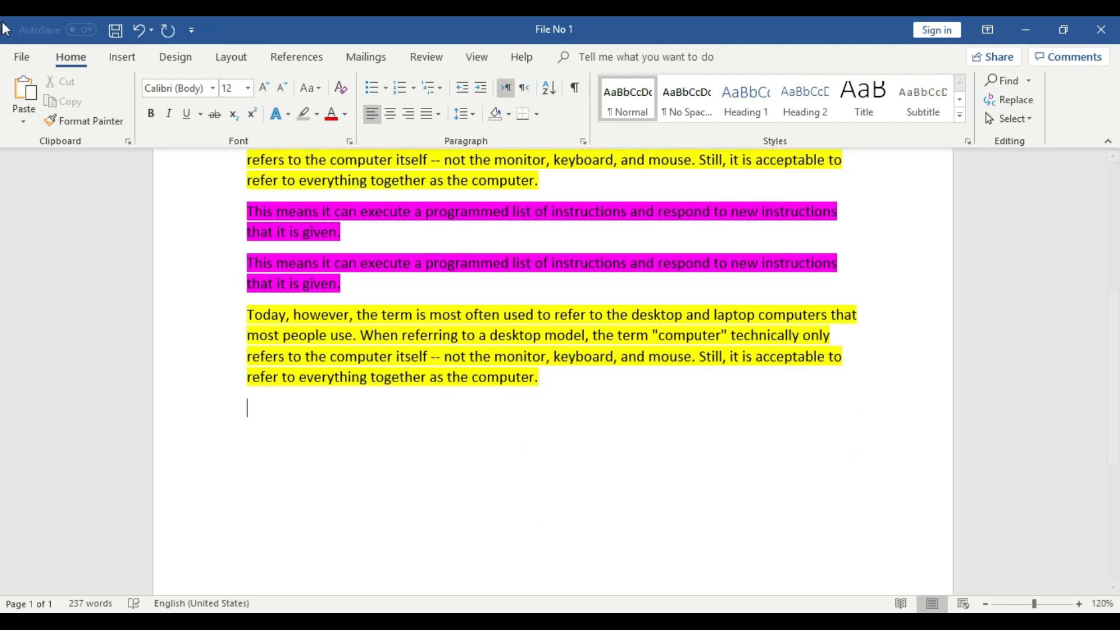
left_click(23, 92)
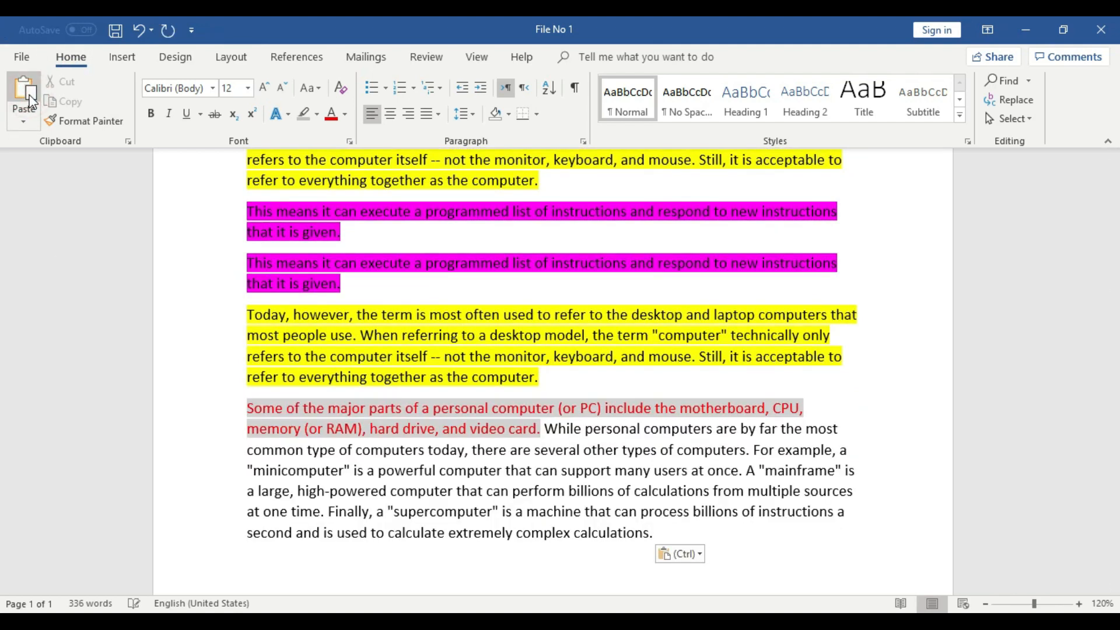
Undo the paste of the "Some of the major parts" paragraph, paste it again, and undo and redo that paste
key("ctrl+z")
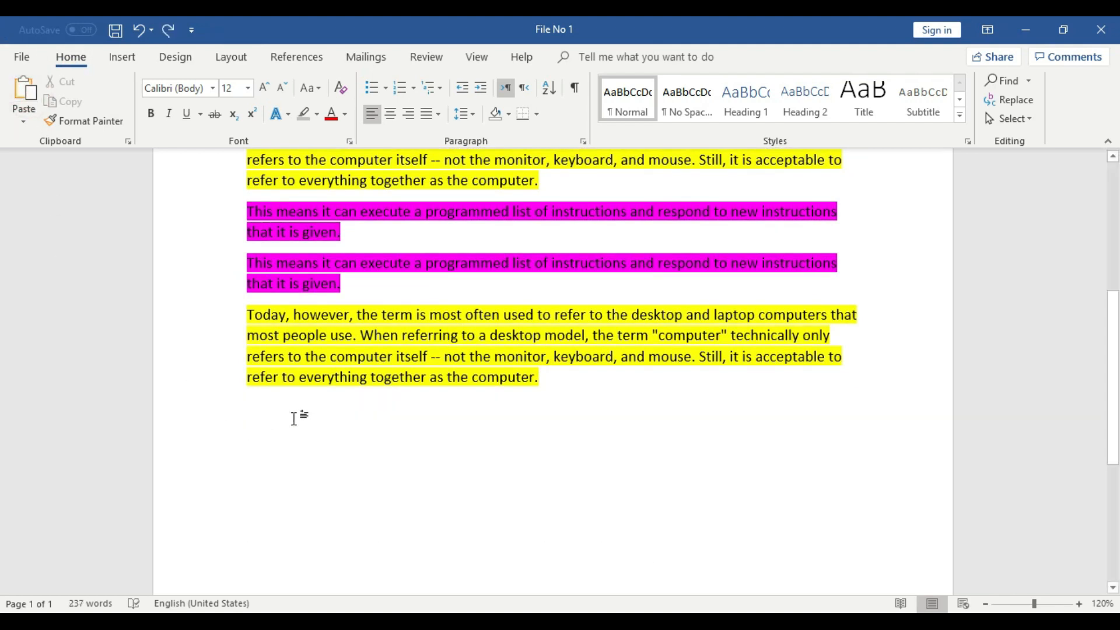
right_click(293, 418)
left_click(326, 260)
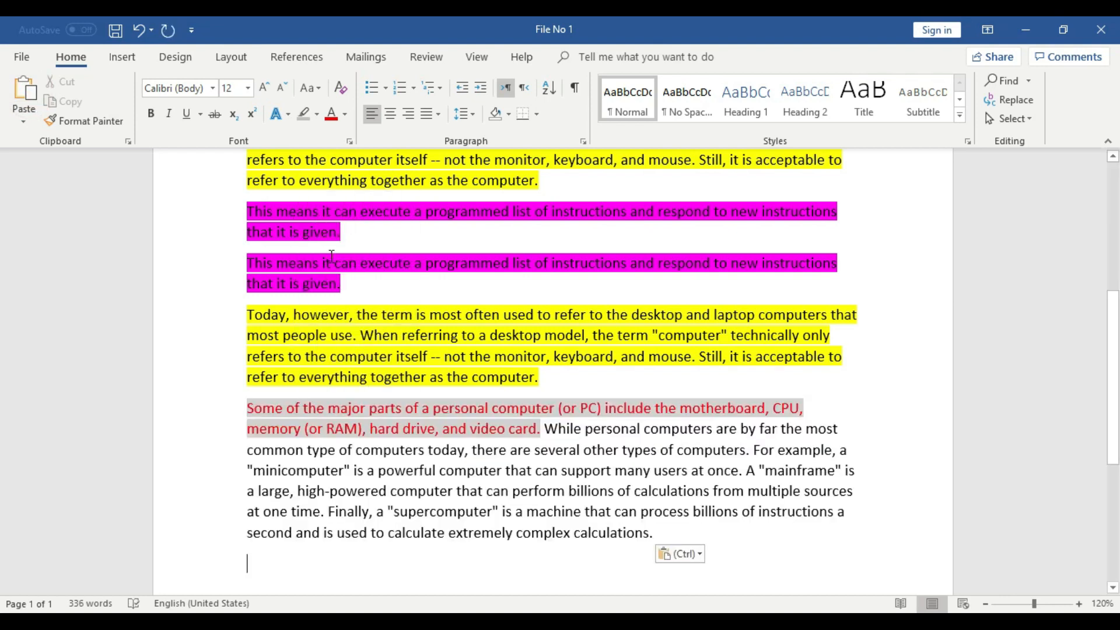
key("ctrl+z")
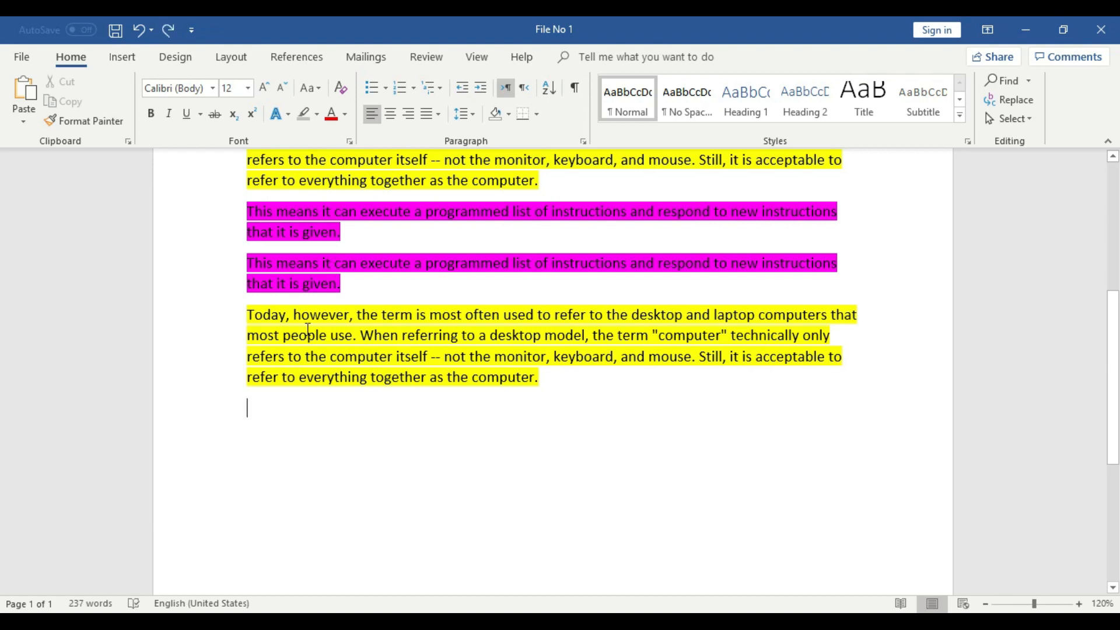
key("ctrl+y")
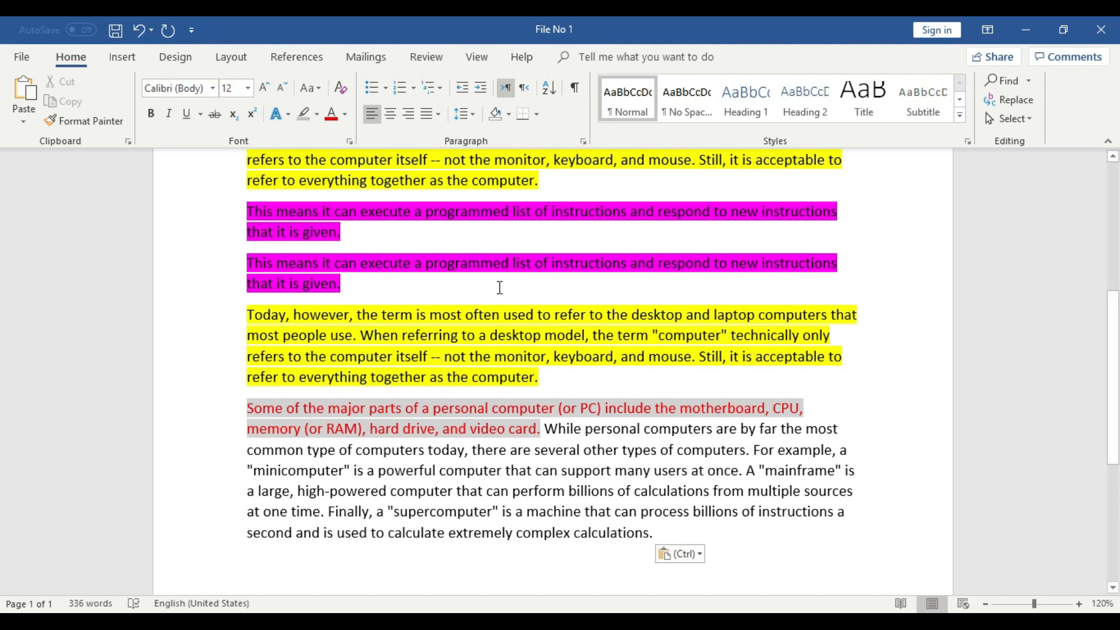
Delete everything from the first standalone magenta "This means it can execute" paragraph to the end of the document
scroll(566, 413, "up", 5)
scroll(565, 412, "down", 5)
left_click(247, 208)
left_click_drag(247, 208, 670, 540)
key("Delete")
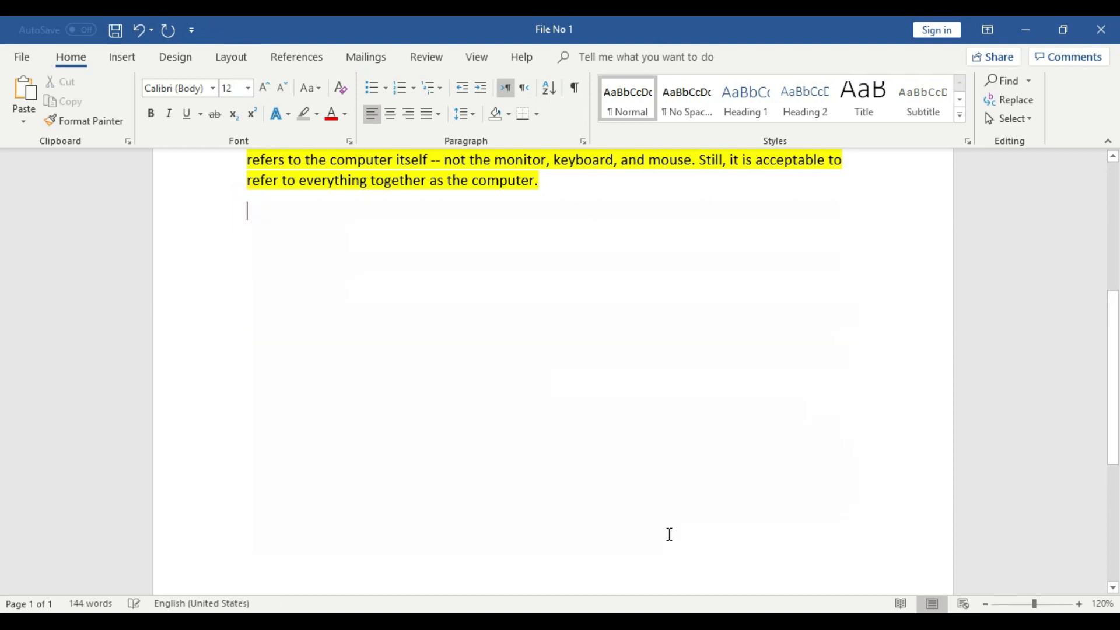
Cut the first yellow "Today, however" paragraph, save the document, and undo the cut
scroll(669, 533, "up", 5)
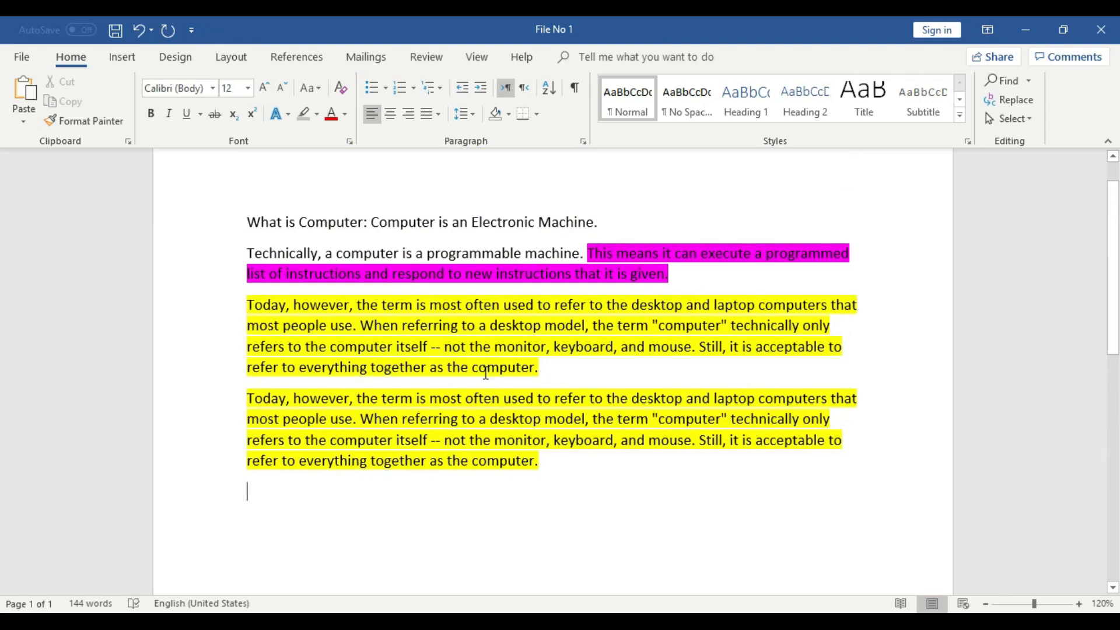
left_click(554, 366)
left_click_drag(503, 362, 244, 308)
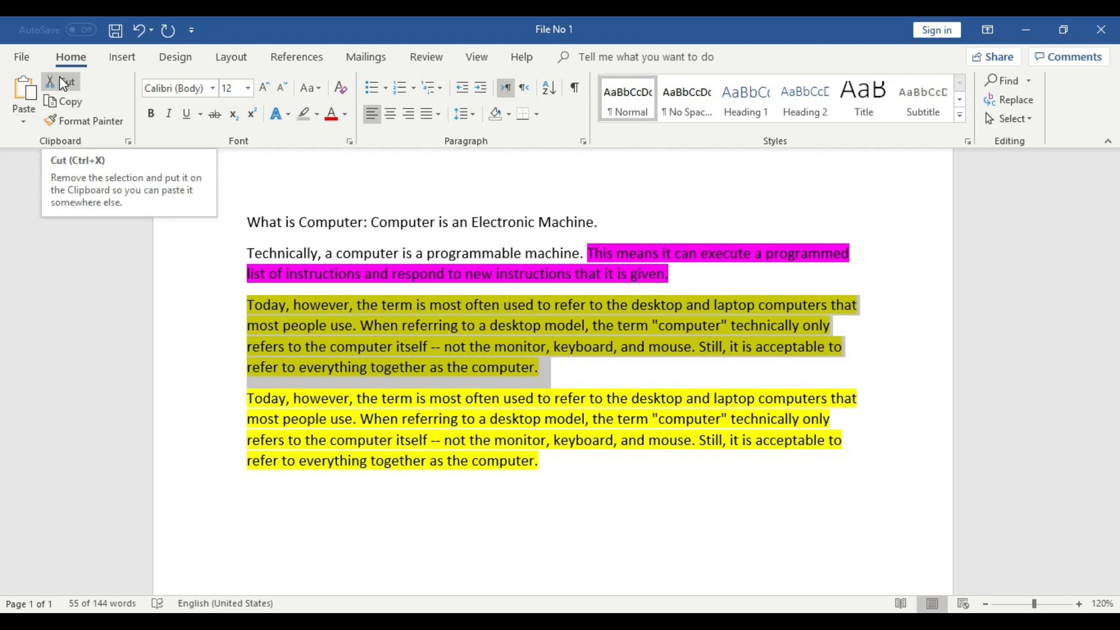
left_click(63, 83)
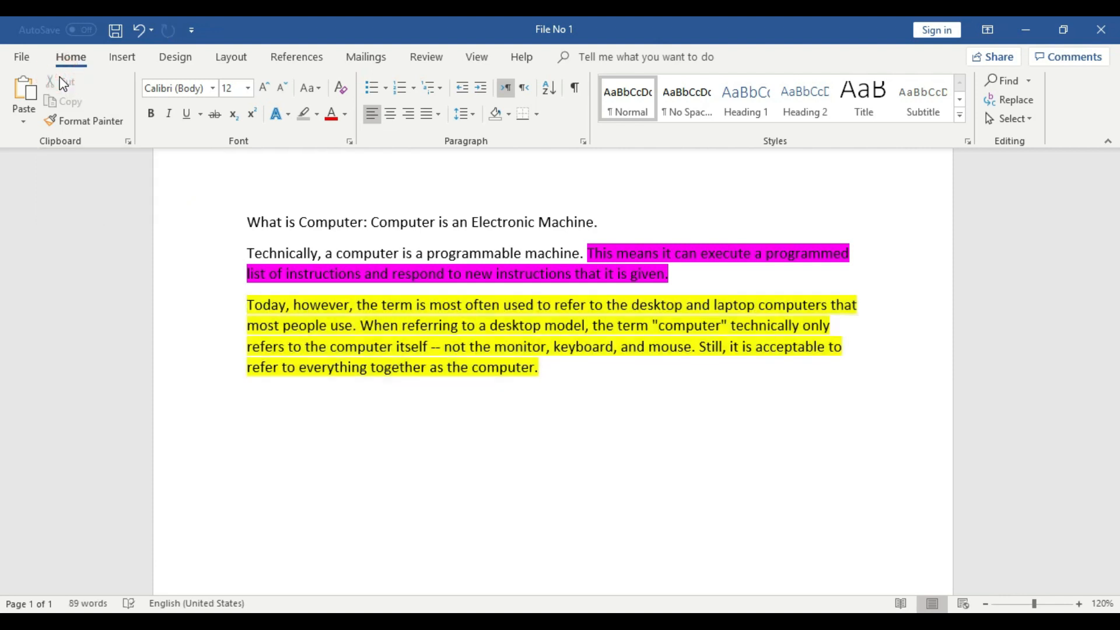
key("ctrl+s")
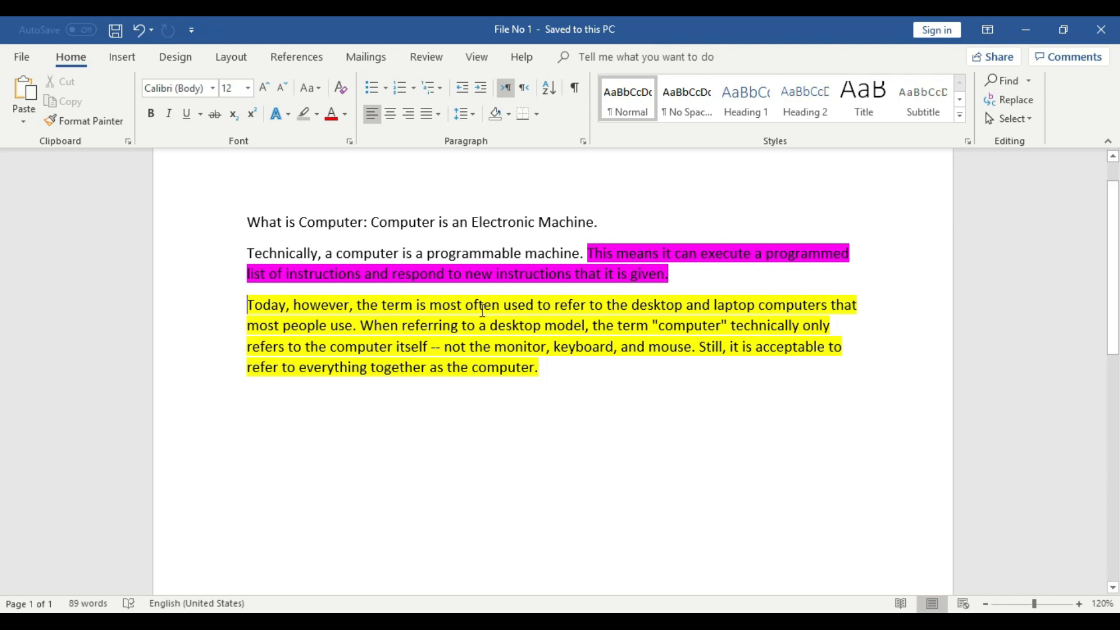
key("ctrl+z")
Select the first of the two yellow "Today, however" paragraphs and cut it again
left_click(557, 359)
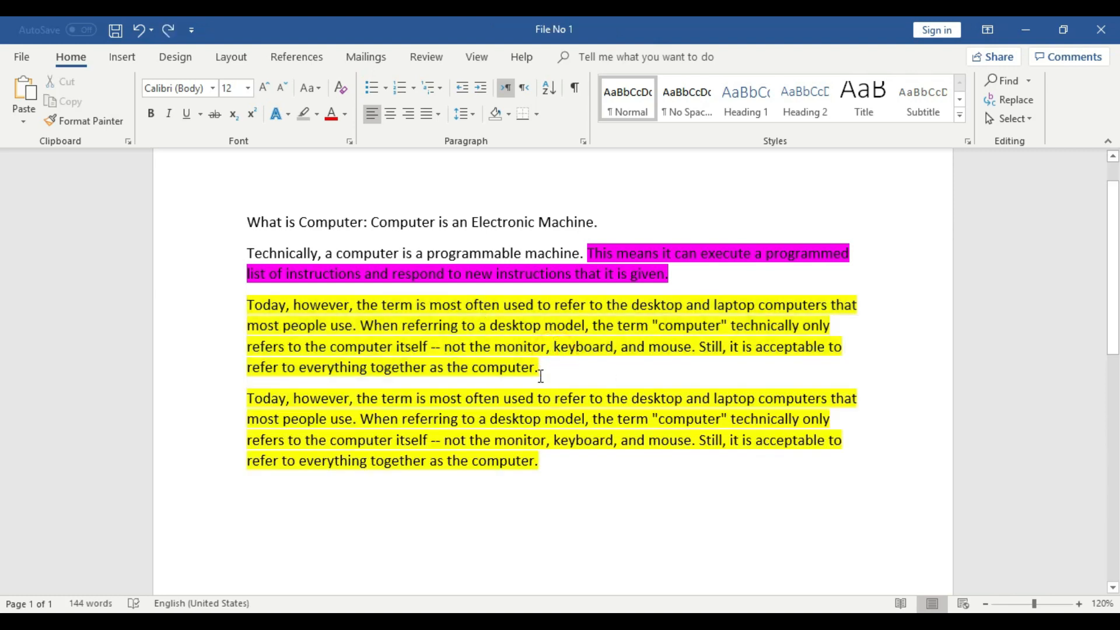
left_click_drag(540, 371, 238, 307)
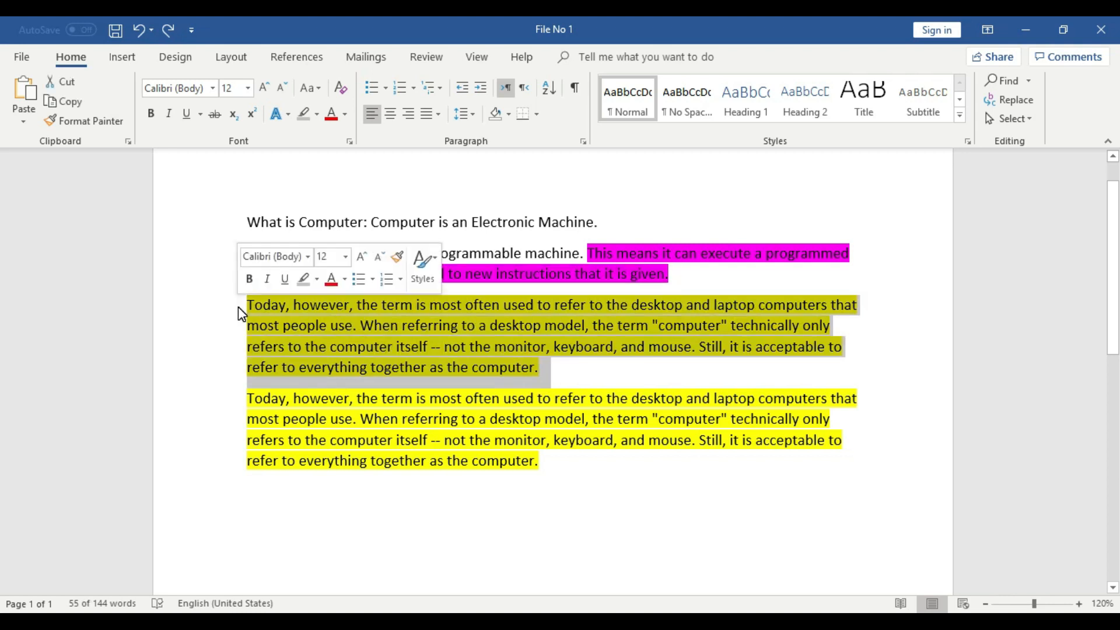
key("ctrl+x")
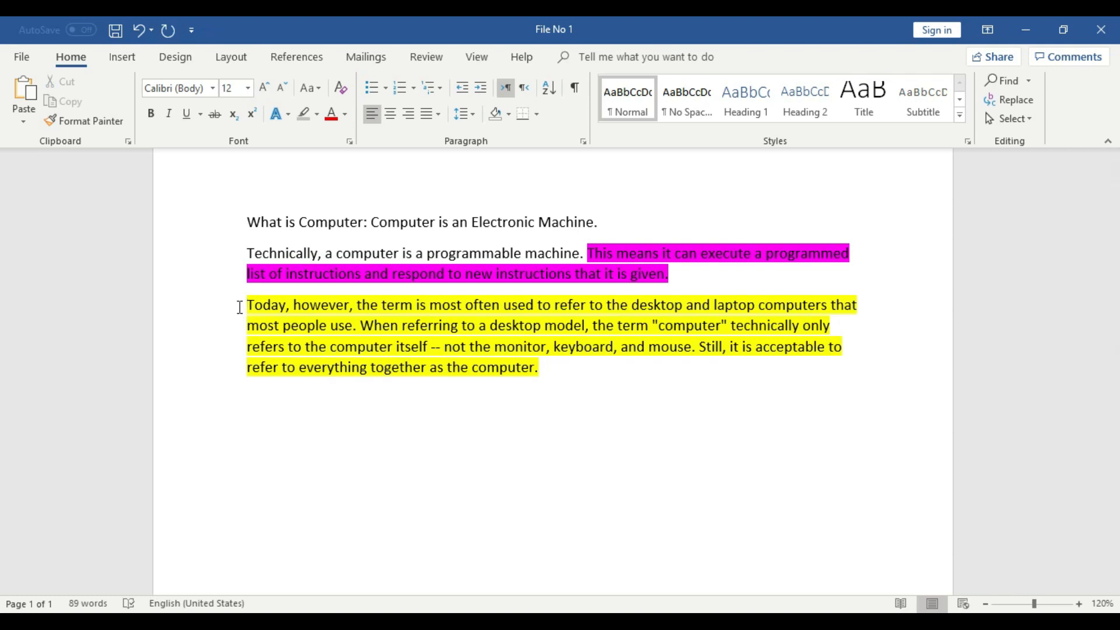
Copy the "Technically, a computer is a programmable machine" paragraph and paste it three times below the yellow paragraph
left_click_drag(680, 274, 220, 252)
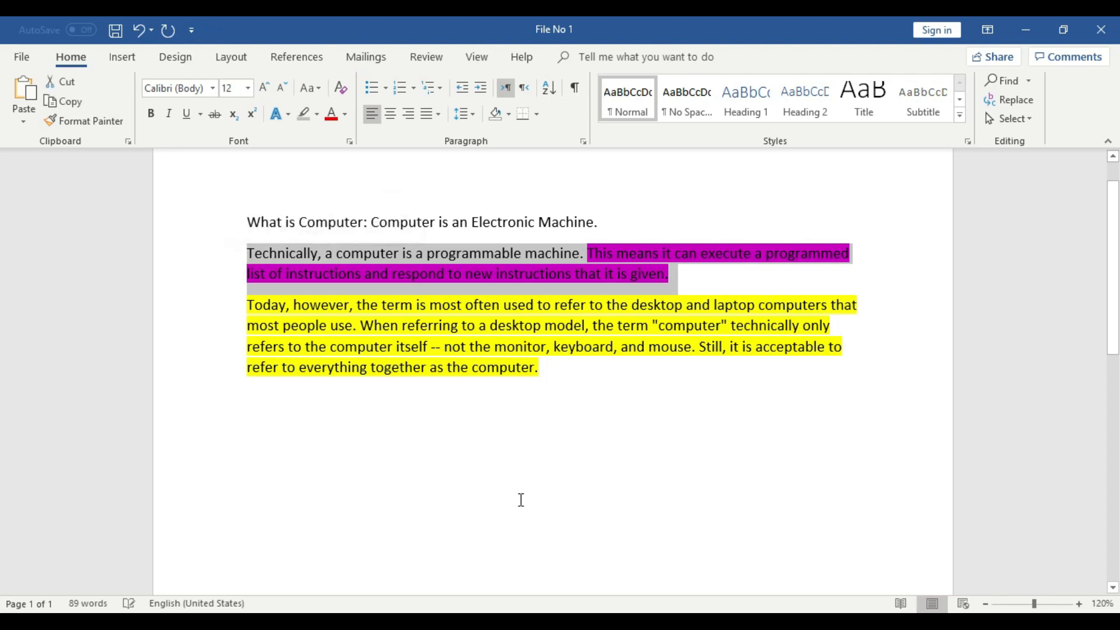
left_click(680, 401)
left_click_drag(680, 275, 222, 261)
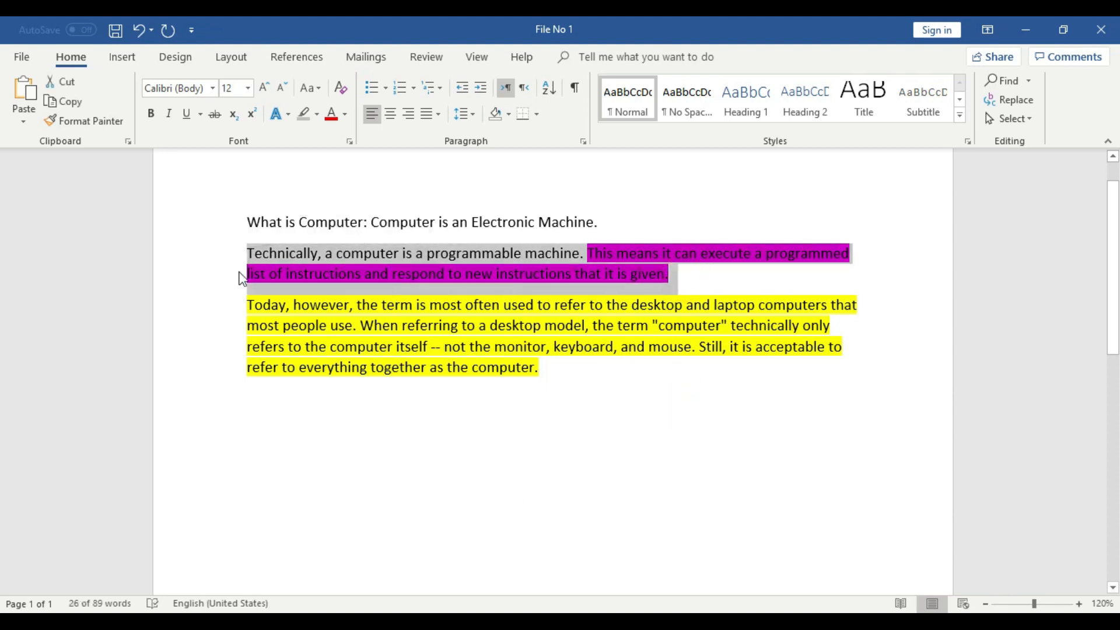
left_click(566, 375)
key("Return")
key("ctrl+v")
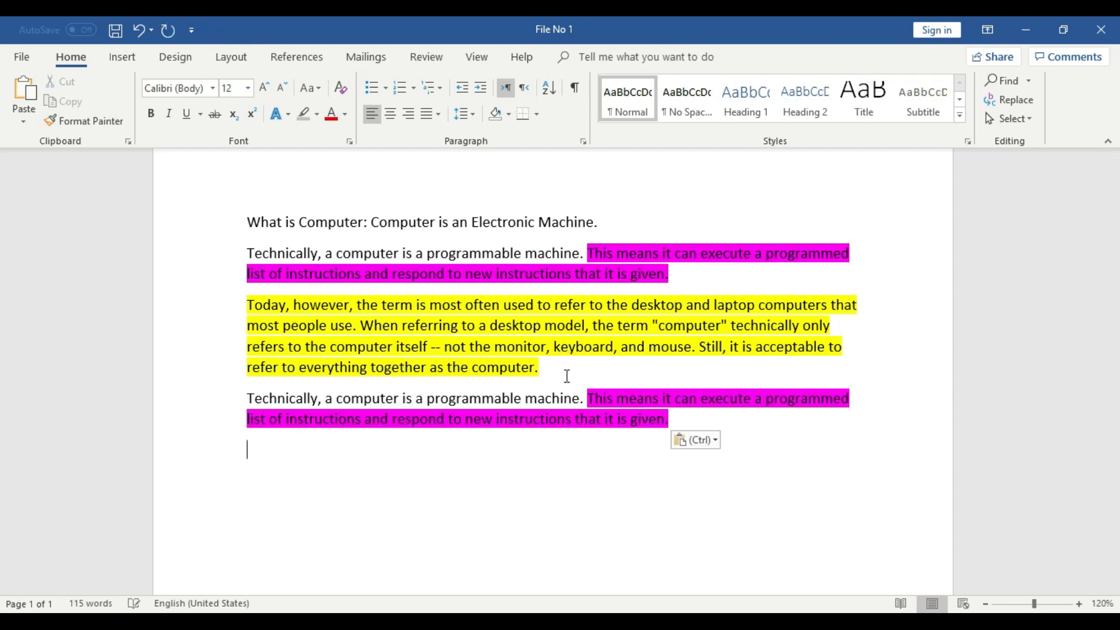
key("ctrl+v")
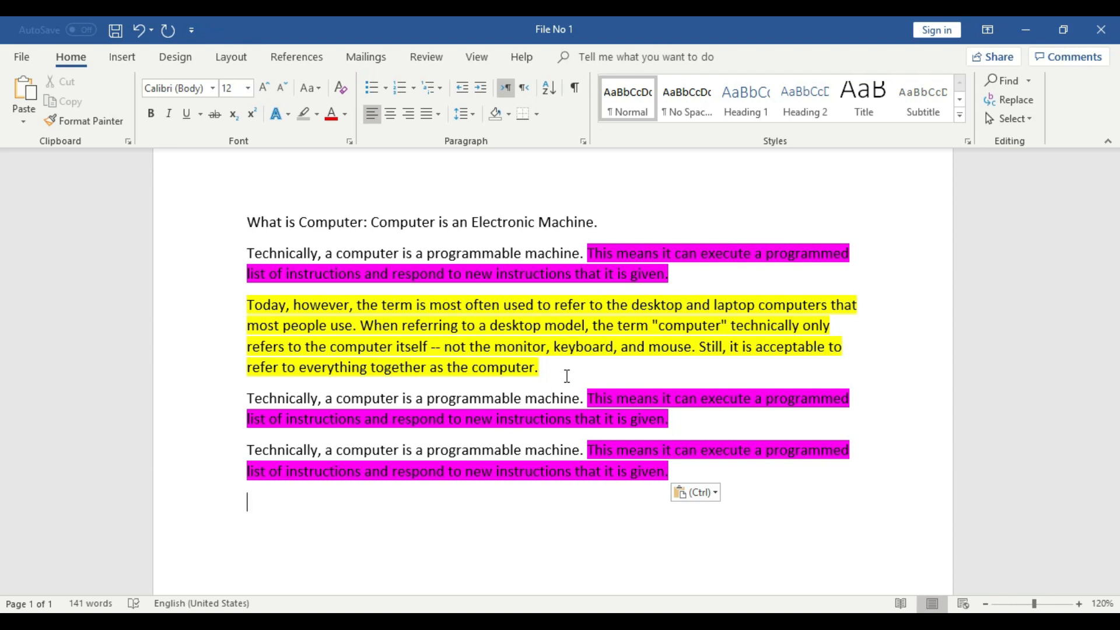
key("ctrl+v")
Copy the yellow "Today, however" paragraph and paste it three times after the last "Technically" paragraph
left_click_drag(541, 368, 251, 304)
left_click(556, 369)
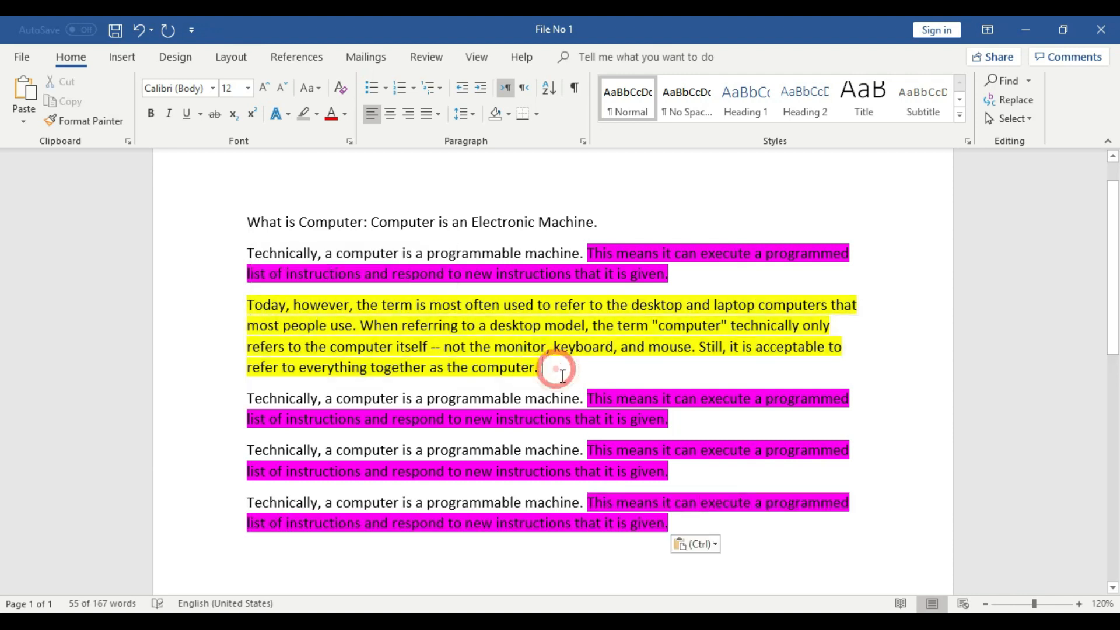
left_click_drag(551, 370, 251, 304)
right_click(355, 322)
left_click(372, 351)
scroll(414, 366, "down", 3)
left_click(671, 385)
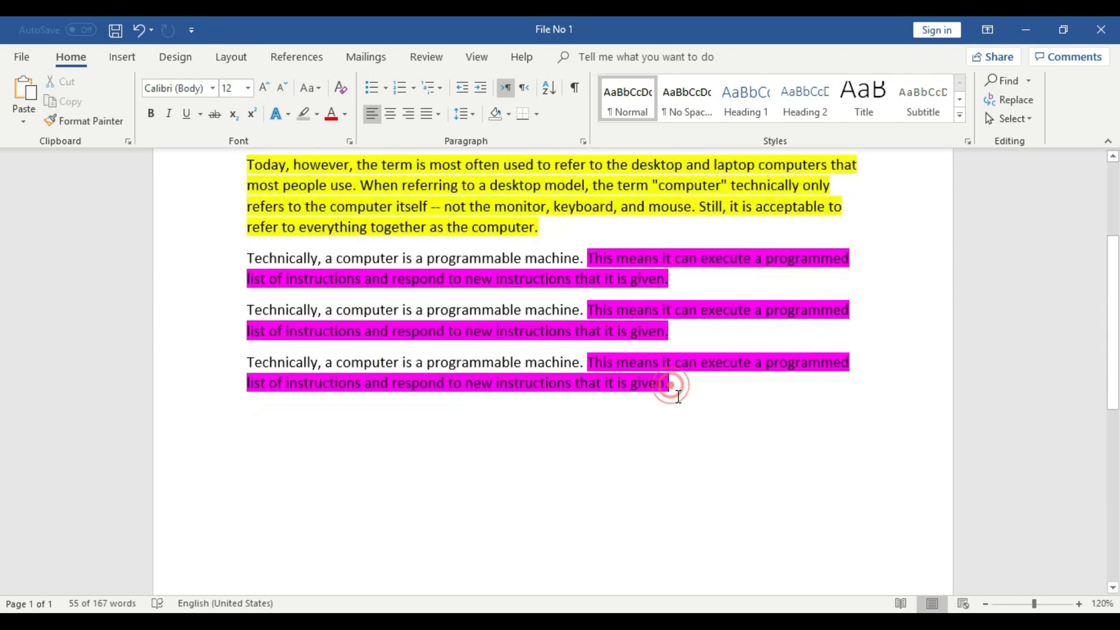
key("Return")
key("ctrl+v")
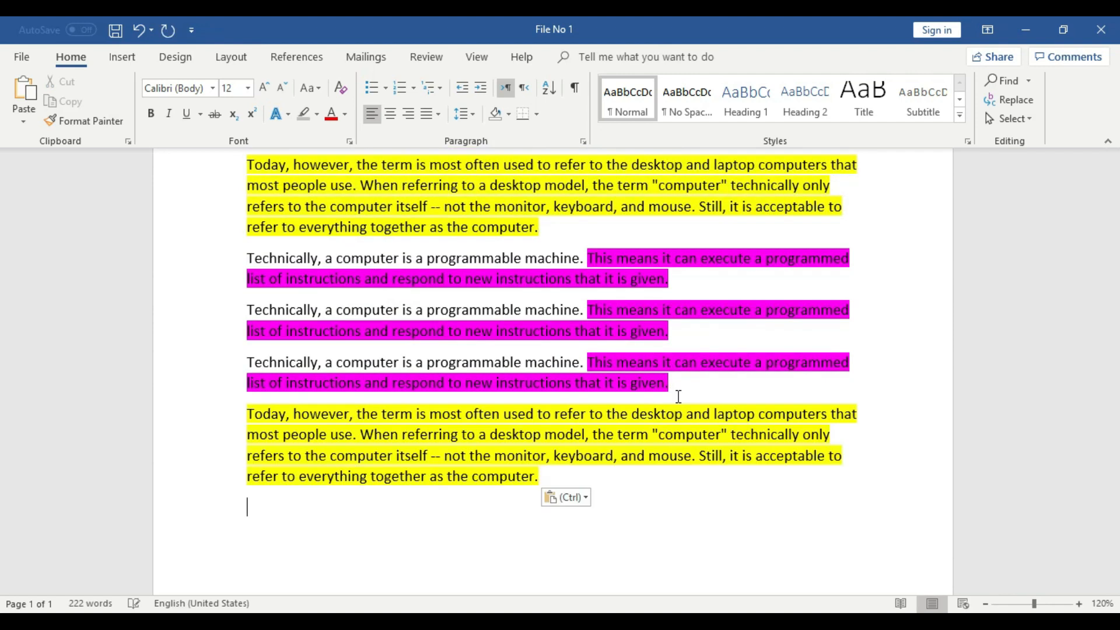
key("ctrl+v")
key("ctrl+v")
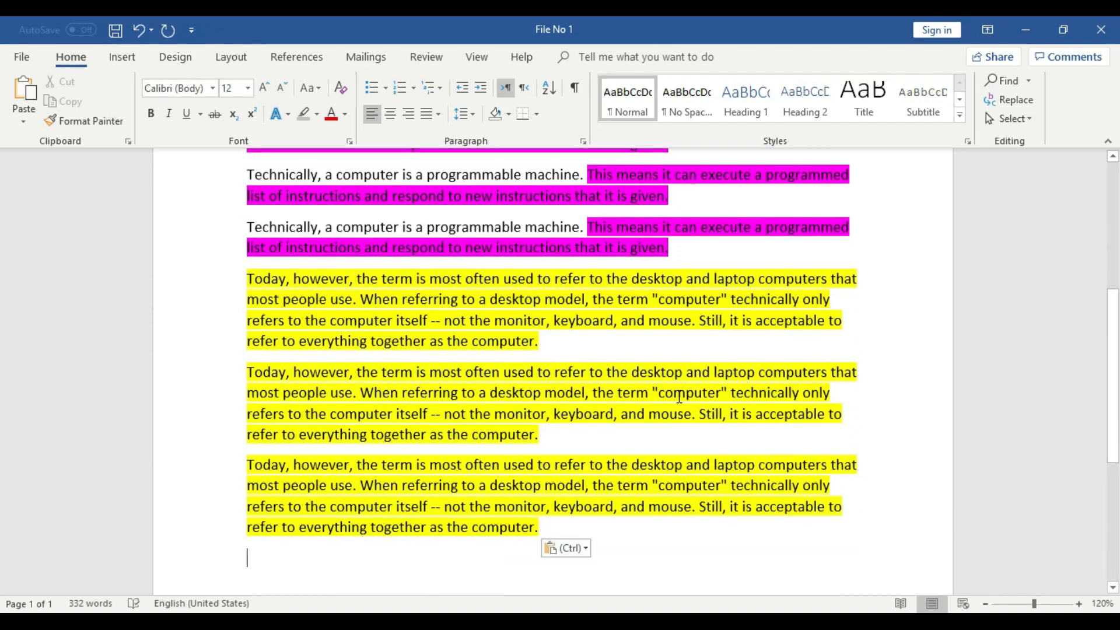
Select the "What is Computer: Computer is an Electronic Machine." line, view its editing options, dismiss them, and reselect the line
scroll(680, 396, "up", 2)
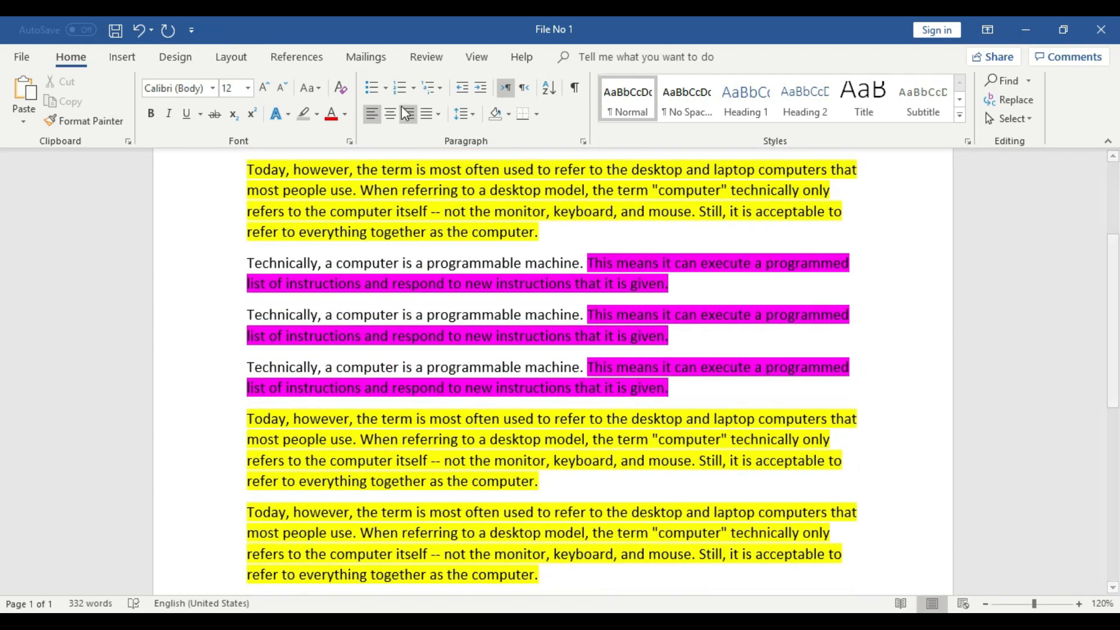
scroll(383, 225, "up", 3)
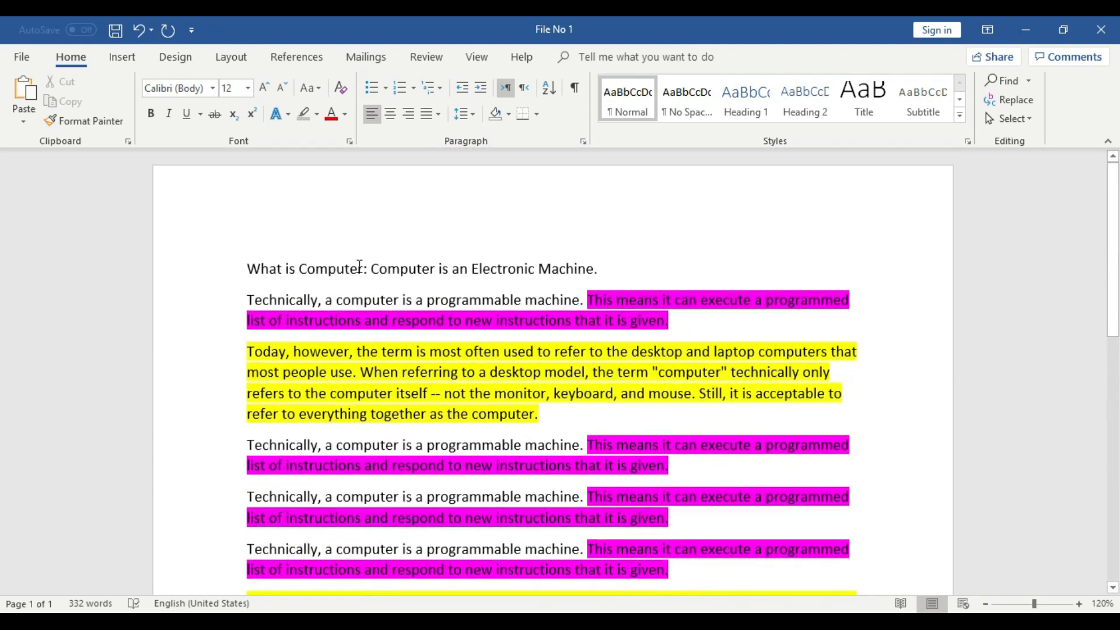
scroll(603, 303, "down", 6)
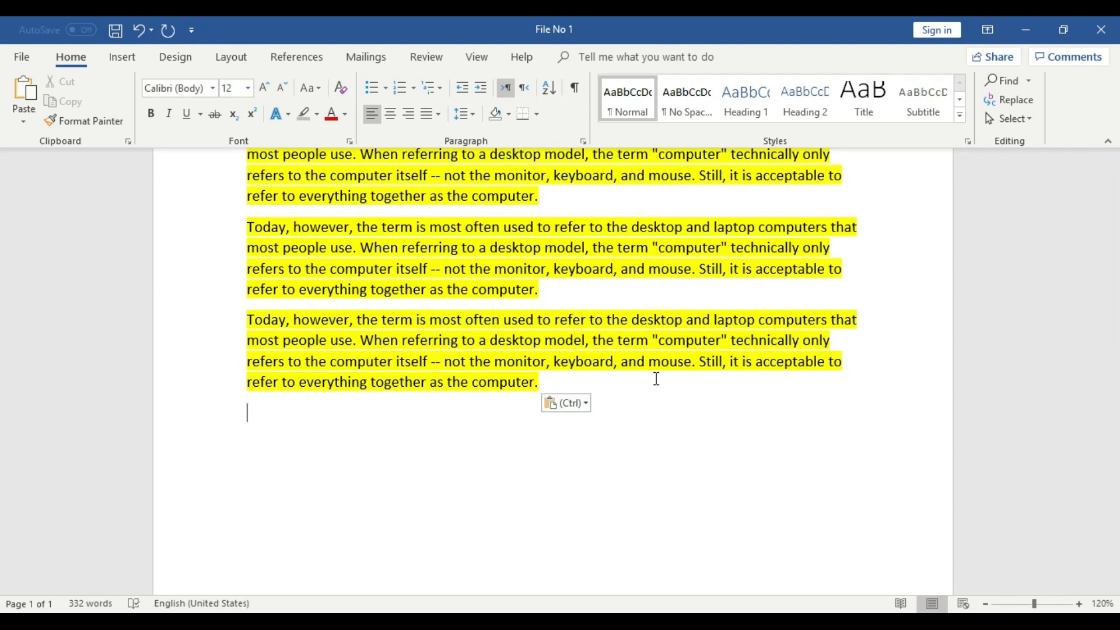
scroll(656, 379, "up", 7)
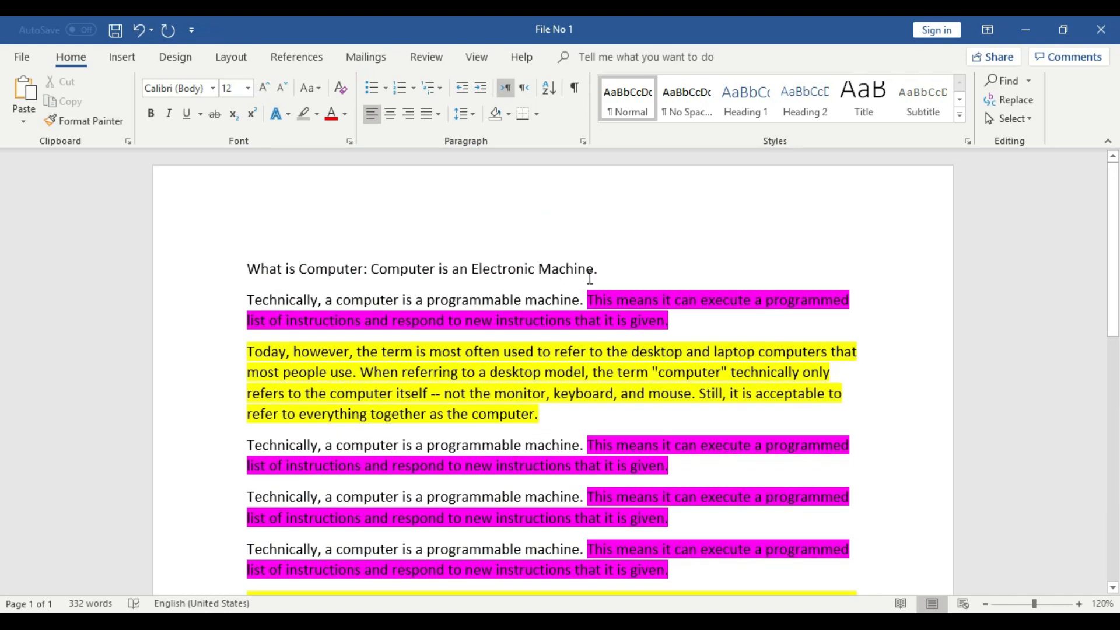
left_click_drag(600, 270, 247, 270)
left_click_drag(616, 270, 246, 270)
right_click(370, 270)
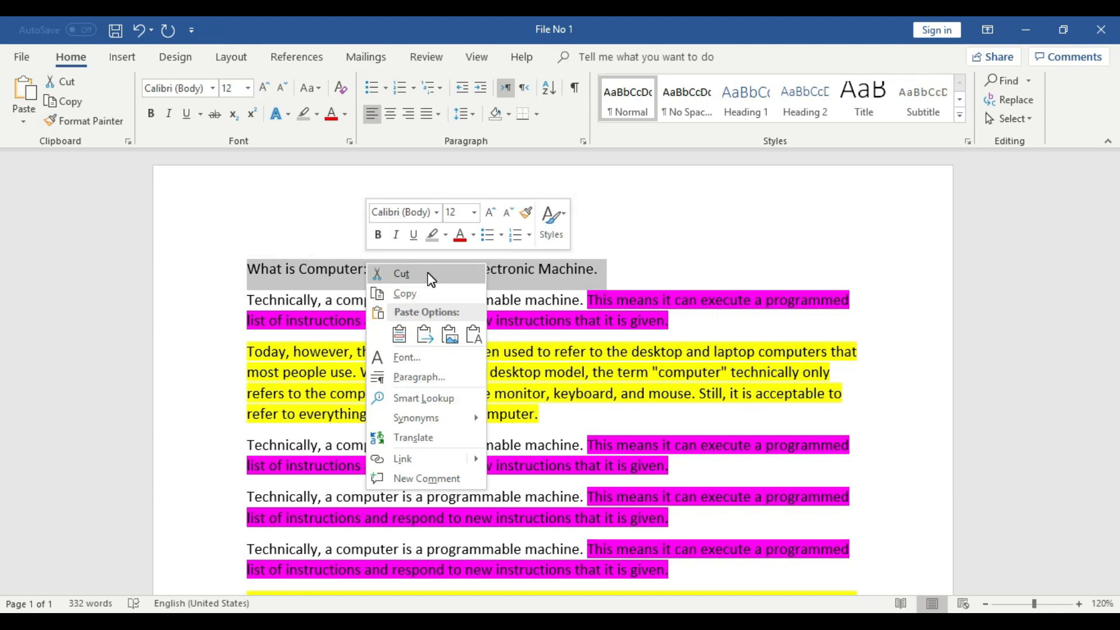
key("Escape")
left_click(618, 271)
left_click(210, 273)
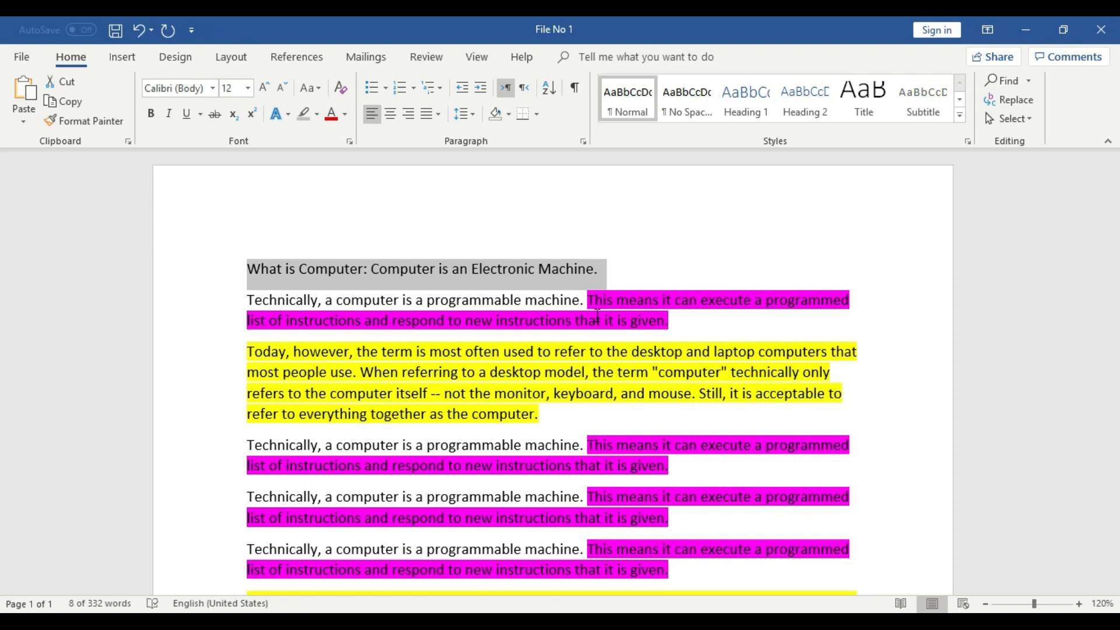
Copy the entire document text and paste it on a new line below the last yellow paragraph
scroll(616, 333, "down", 6)
left_click(541, 476)
left_click(540, 477)
key("ctrl+a")
scroll(445, 450, "down", 2)
left_click(385, 395)
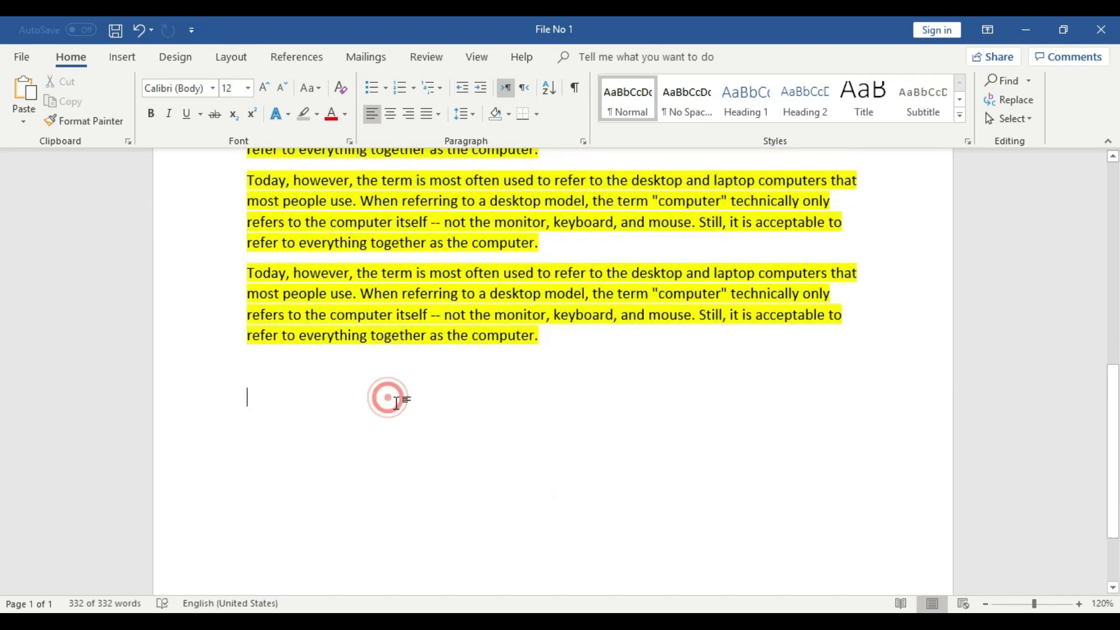
key("ctrl+v")
scroll(497, 450, "up", 3)
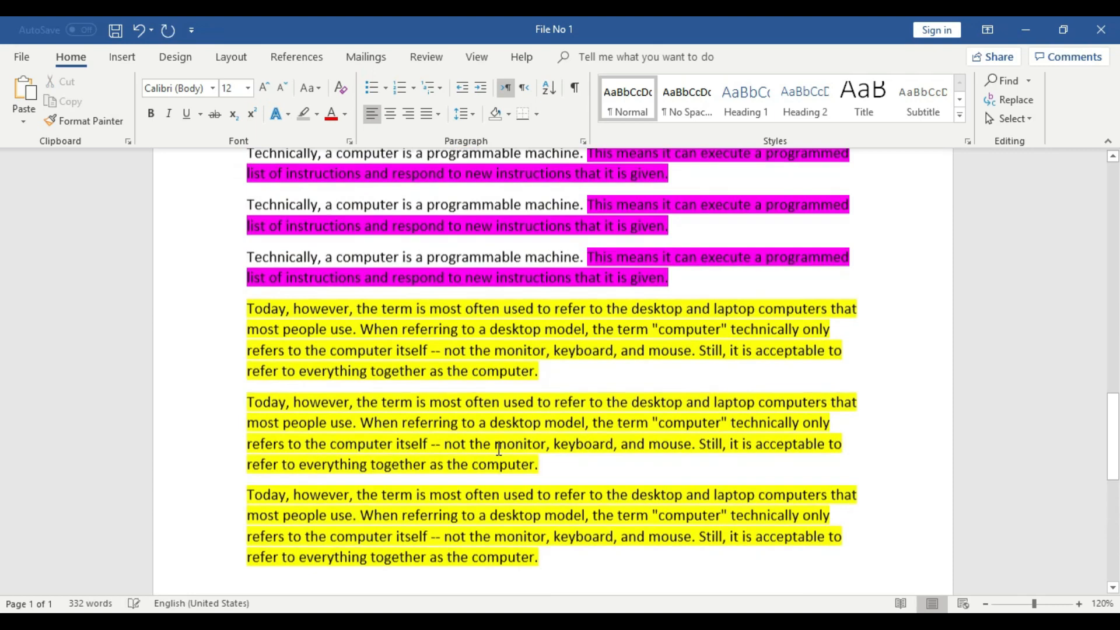
scroll(488, 452, "up", 10)
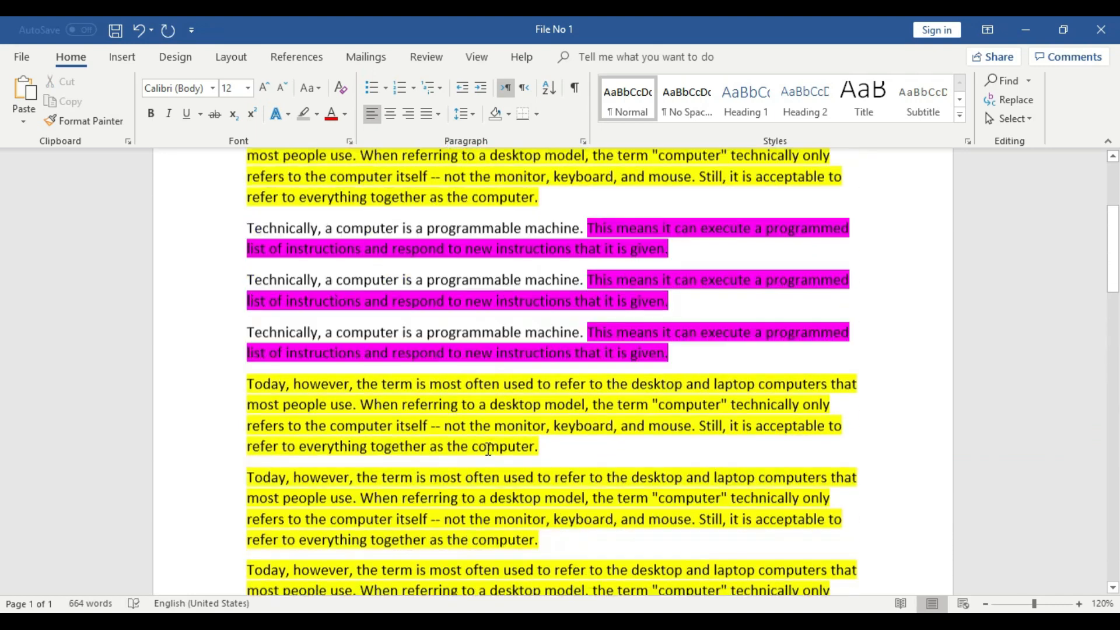
Review the pasted copy through the document's end, and select the opening text from the title line through the first yellow paragraph, then deselect it
scroll(493, 395, "down", 15)
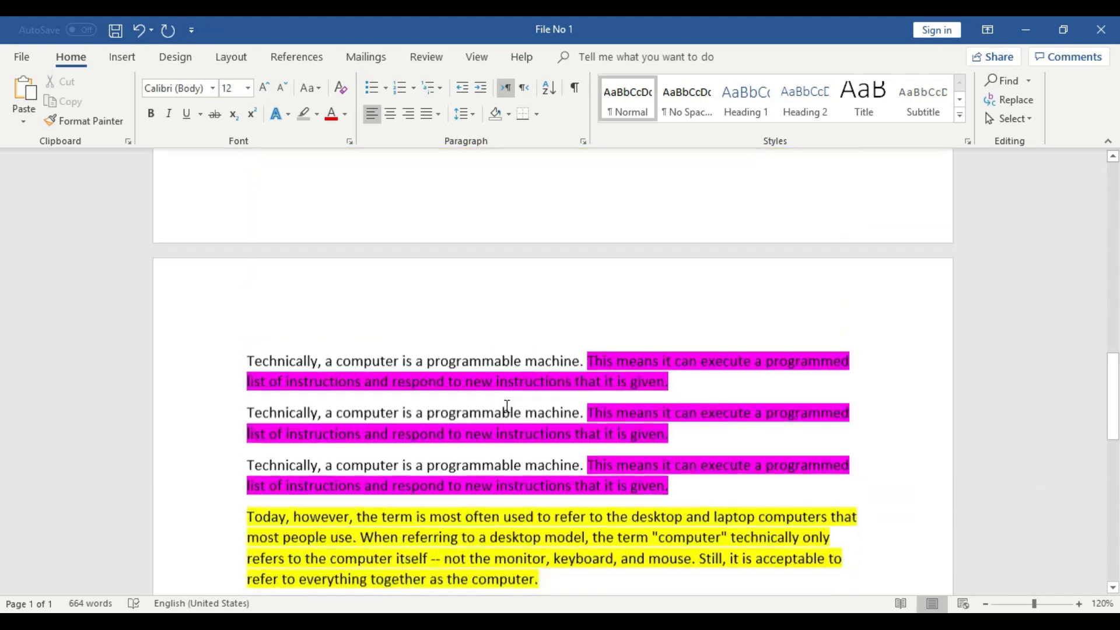
scroll(507, 407, "down", 4)
scroll(508, 406, "up", 4)
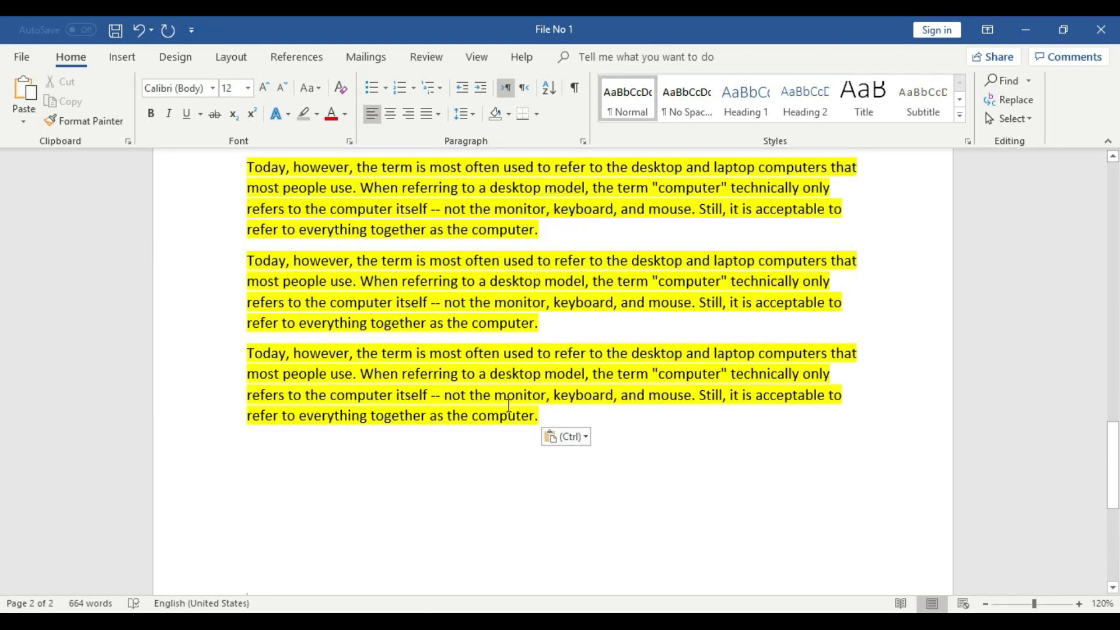
scroll(508, 406, "up", 15)
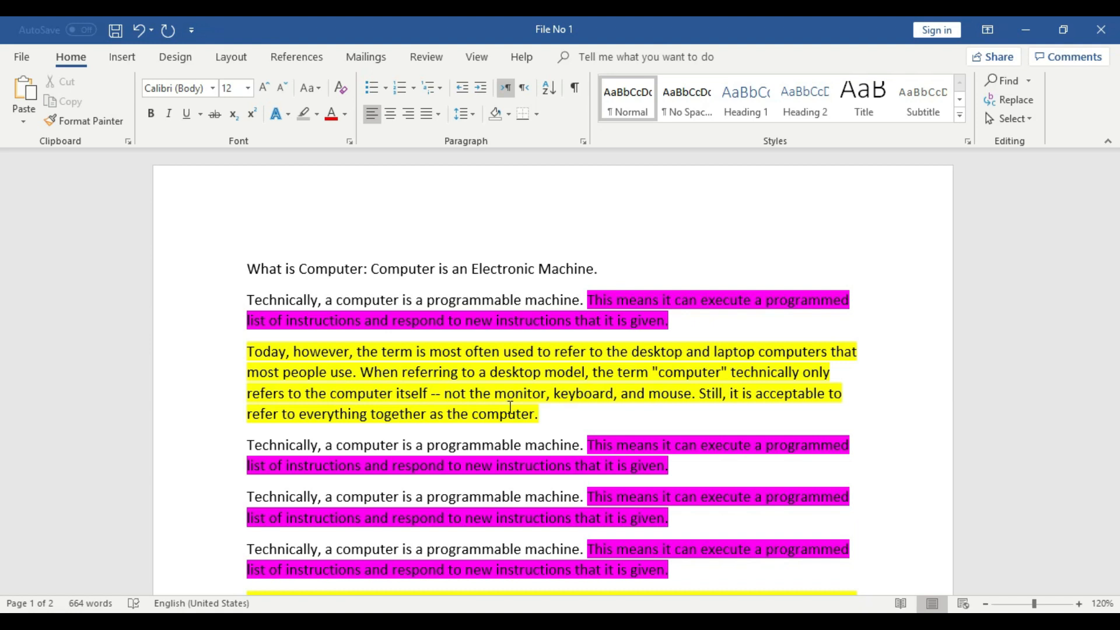
left_click_drag(543, 413, 266, 268)
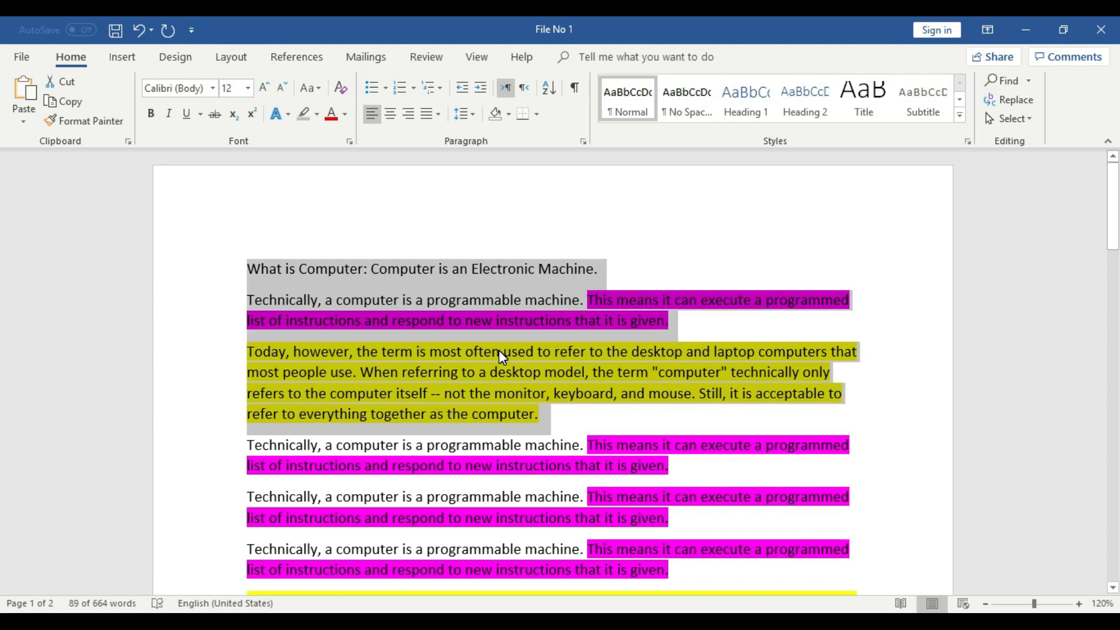
left_click(593, 425)
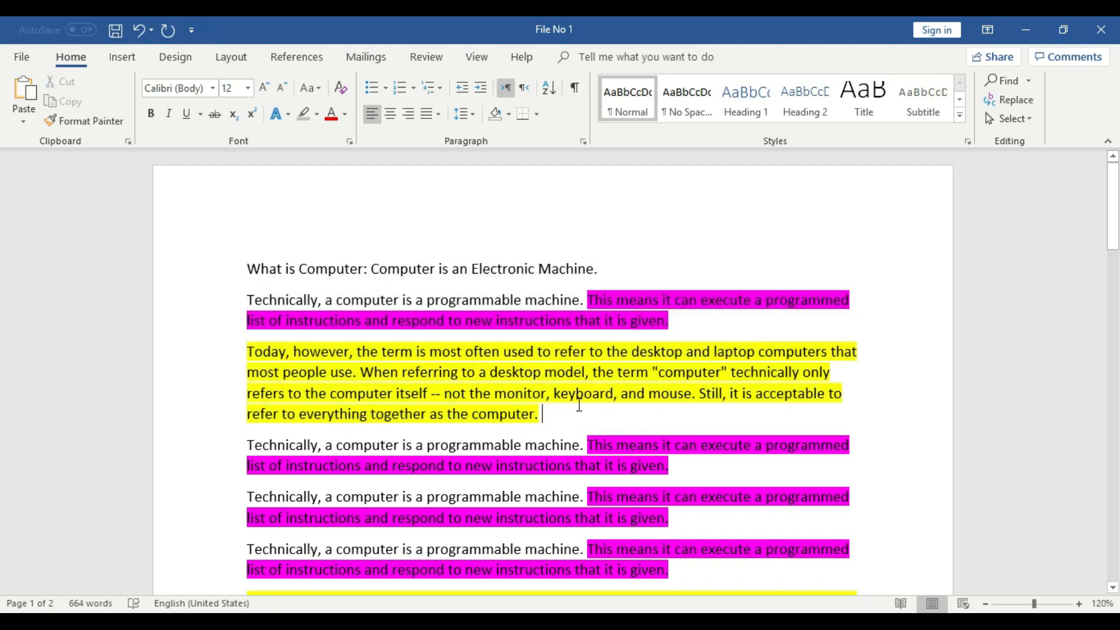
Select the first yellow paragraph with the magenta line above it, clear the selection, and review the repeated paragraphs below
left_click_drag(550, 413, 177, 329)
scroll(694, 458, "down", 10)
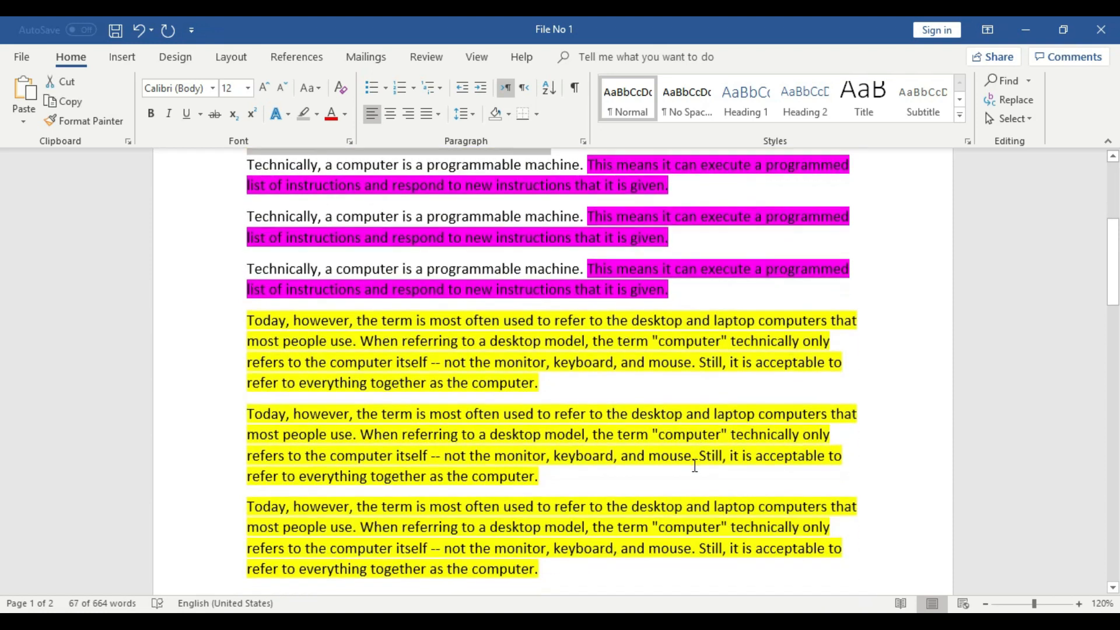
left_click(568, 403)
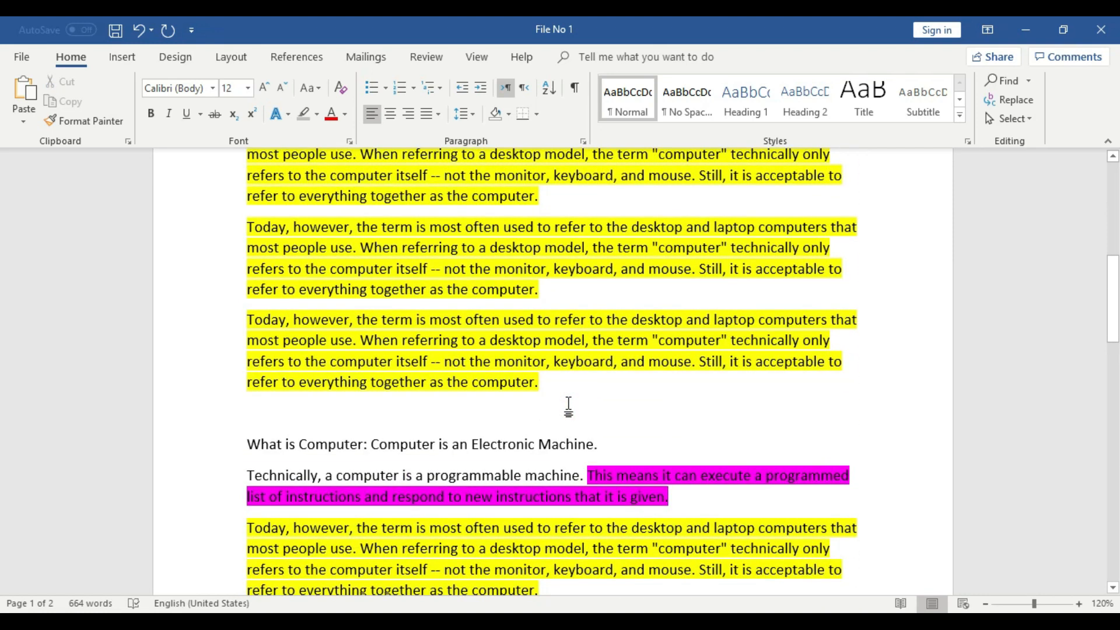
scroll(568, 404, "up", 10)
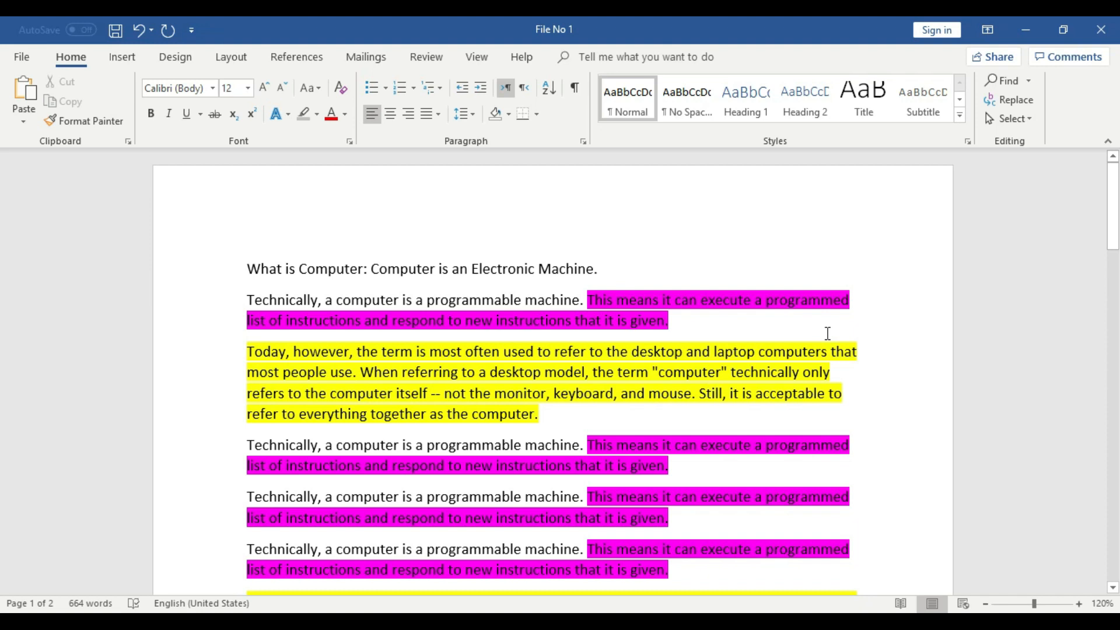
scroll(827, 333, "down", 3)
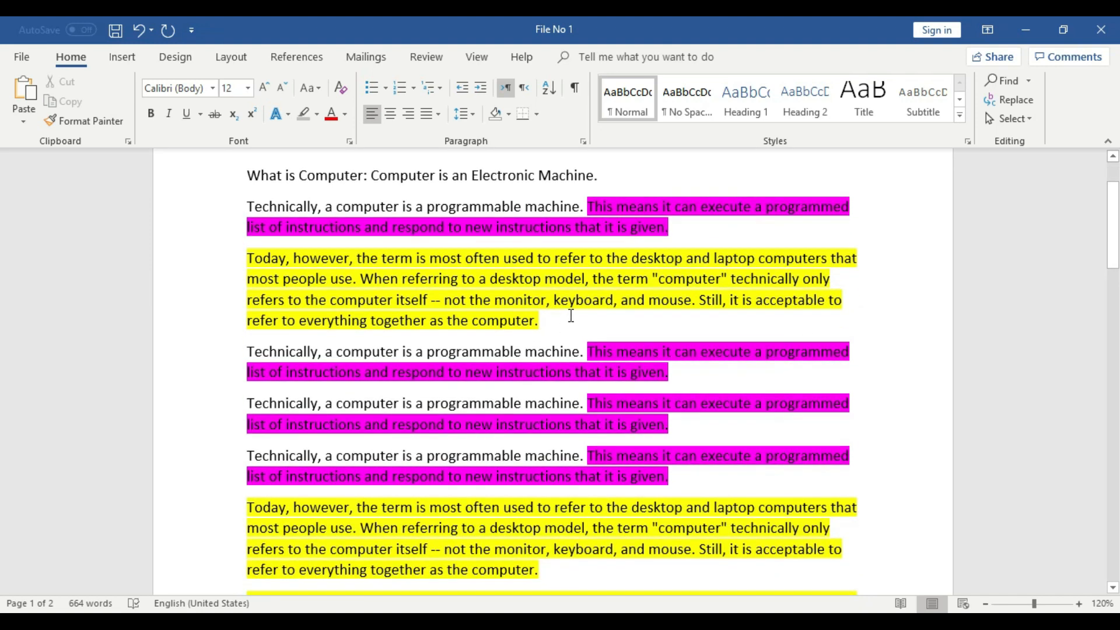
scroll(571, 316, "down", 2)
scroll(545, 365, "up", 5)
Select the first yellow paragraph, reselect the magenta "This means it can execute" sentence above it instead, and clear the selection
left_click_drag(553, 407, 244, 351)
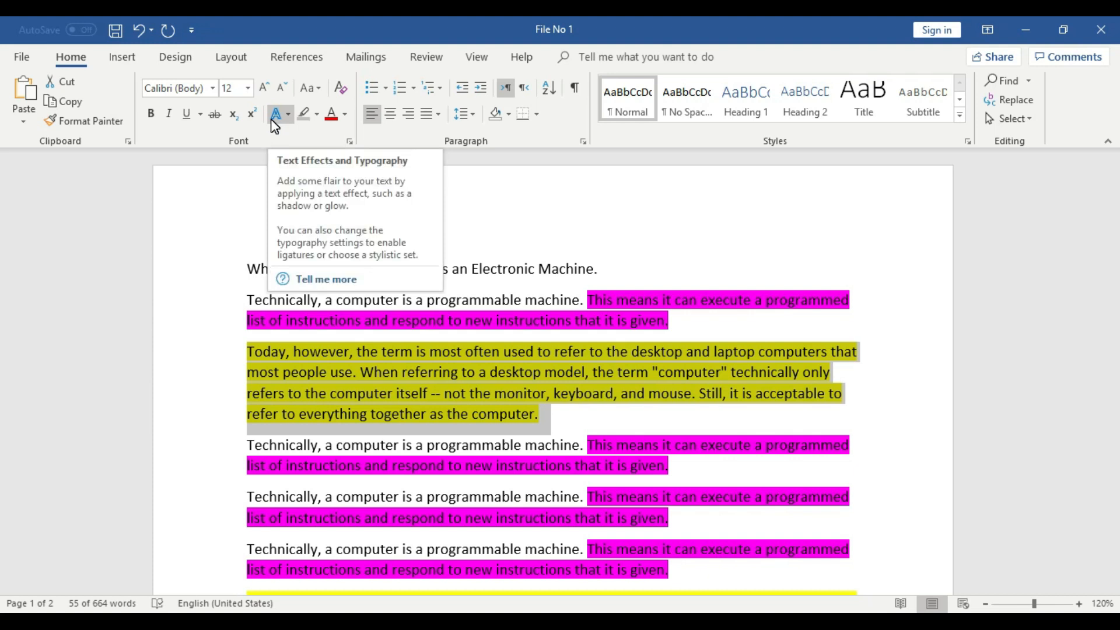
left_click(782, 429)
left_click_drag(586, 297, 669, 321)
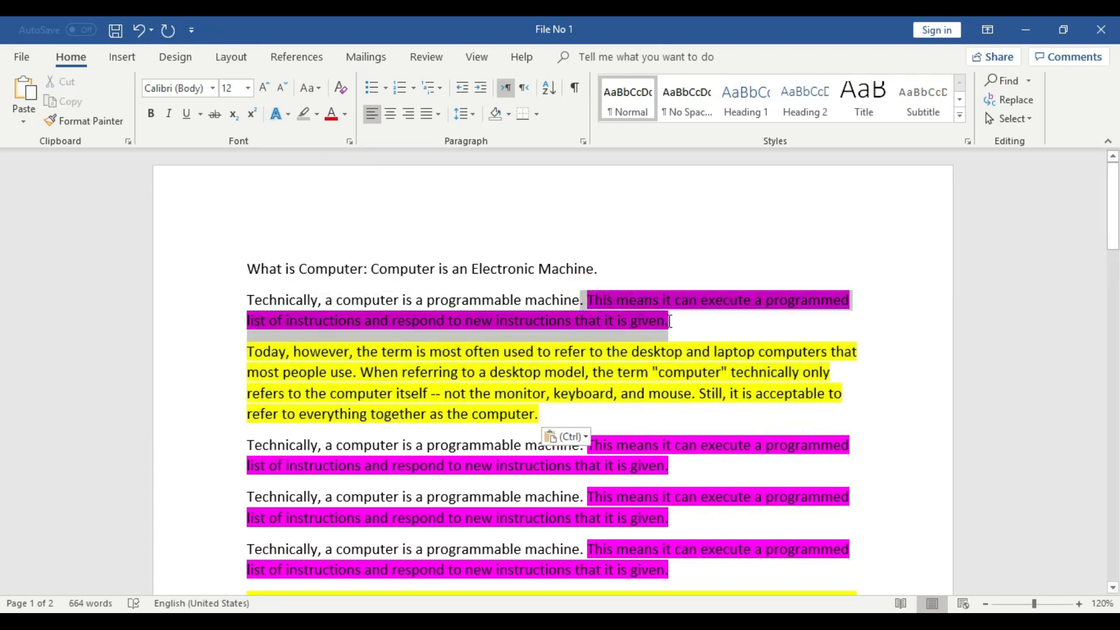
left_click_drag(697, 327, 589, 299)
left_click(649, 371)
Look over the repeated text down to the end of the first page, return to the document's start, and minimize the window
scroll(669, 379, "down", 1)
scroll(669, 379, "down", 3)
scroll(670, 379, "down", 3)
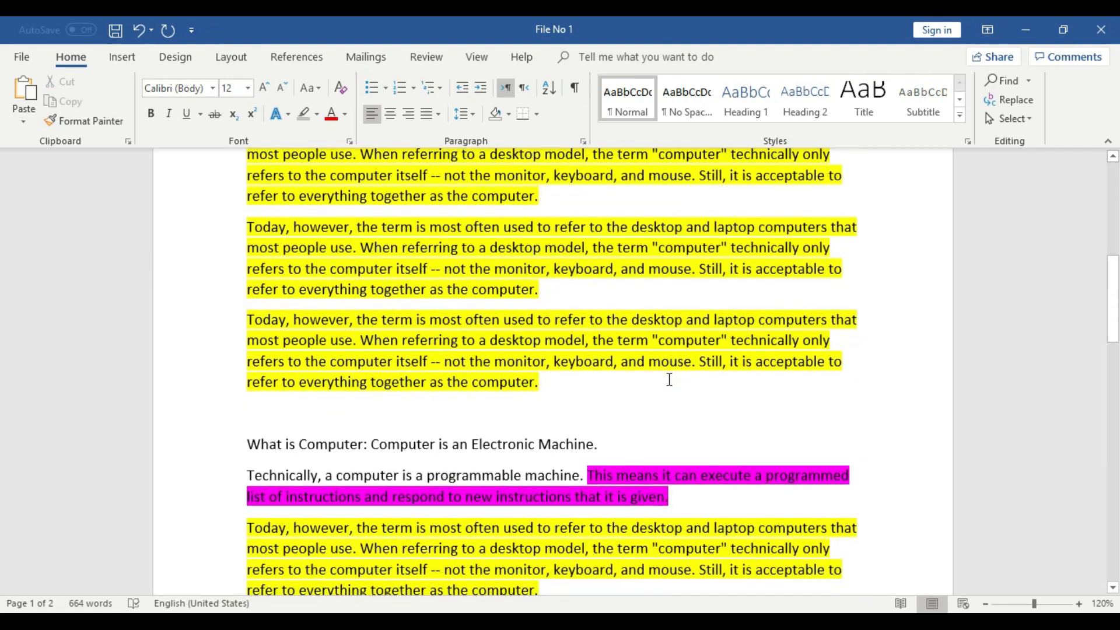
scroll(670, 379, "down", 3)
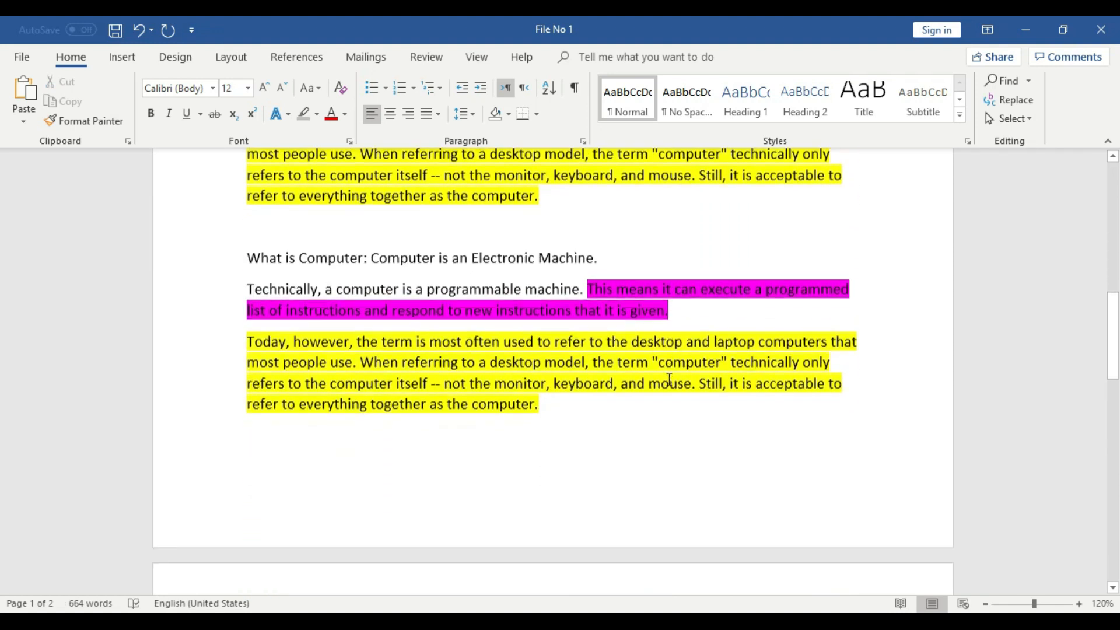
scroll(670, 380, "up", 10)
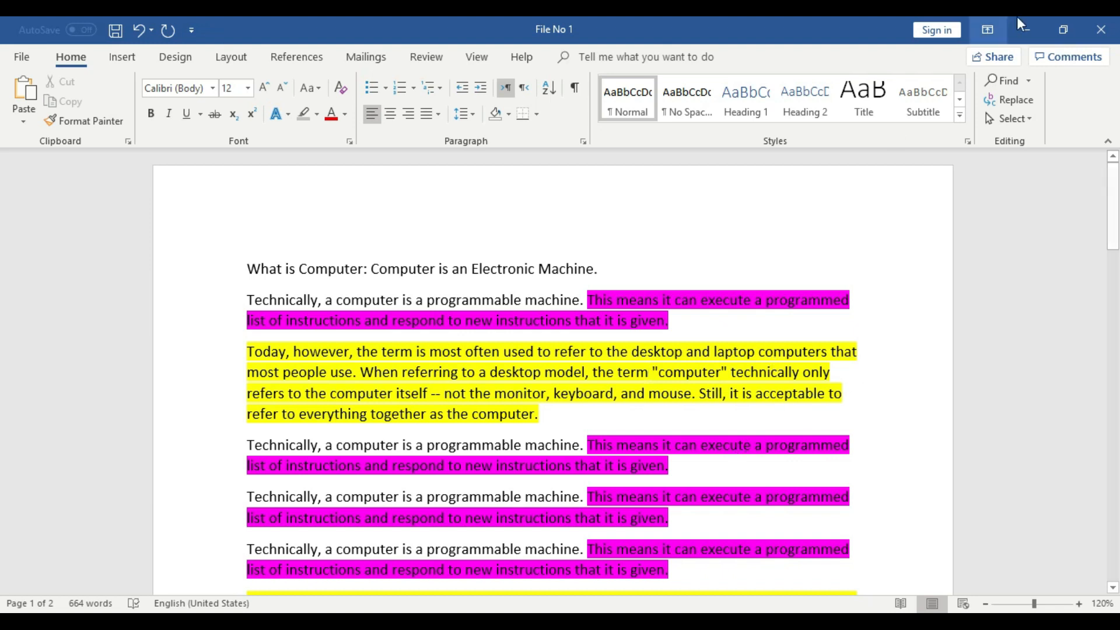
left_click(1025, 29)
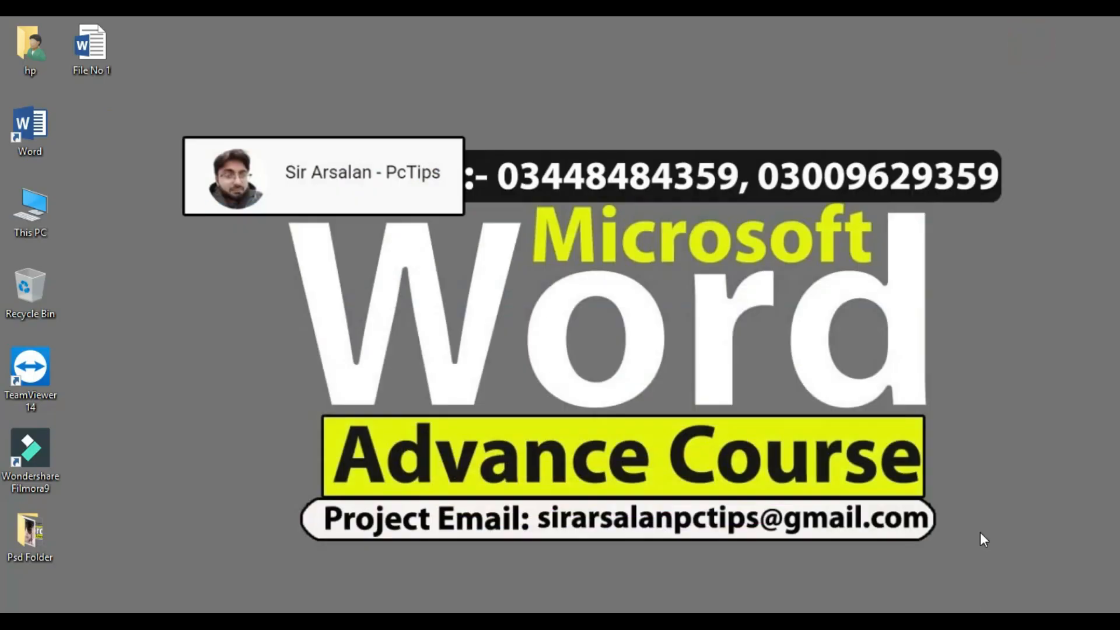